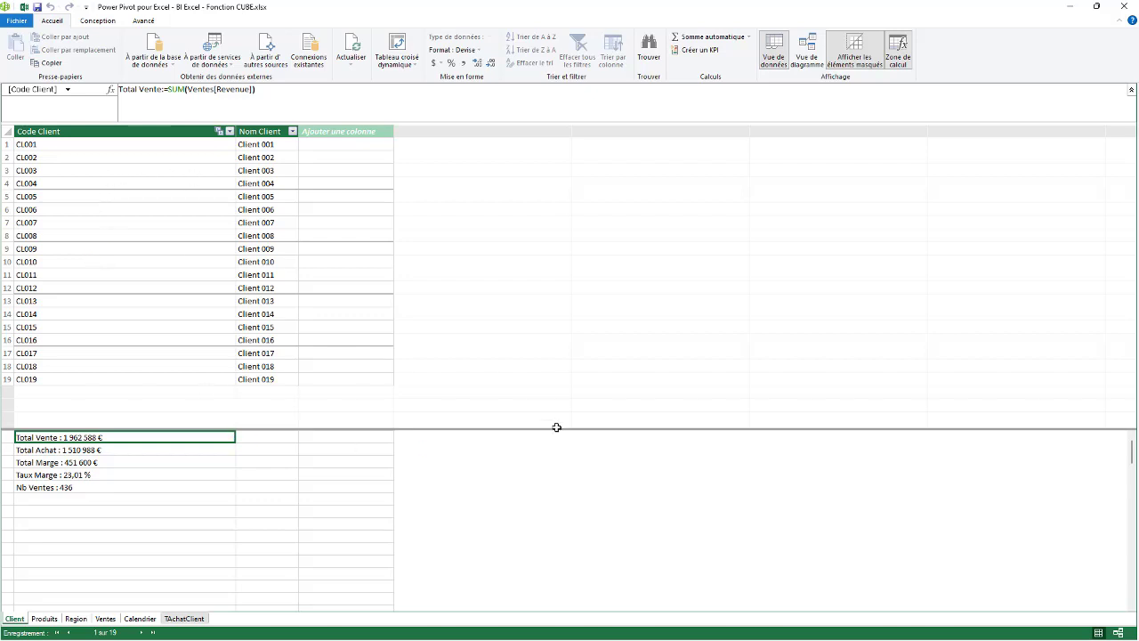
Enlarge the Client table in the data model's diagram view until all its measures show, and close the Power Pivot window
{"action": "left_click_drag", "start_coordinate": [557, 428], "coordinate": [557, 411]}
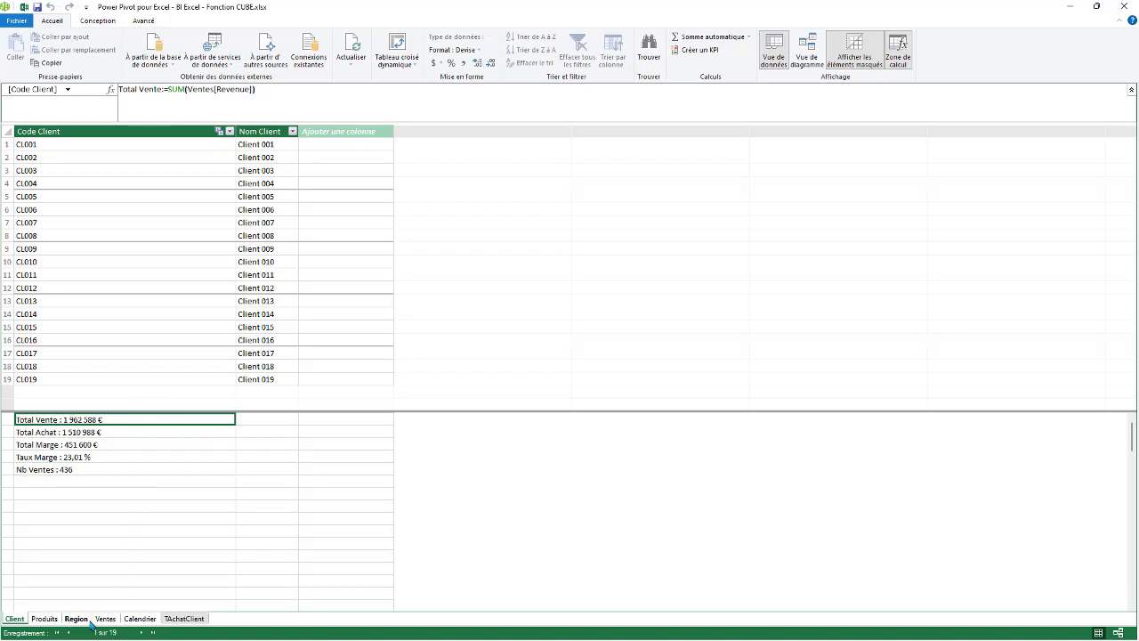
{"action": "left_click", "coordinate": [807, 53]}
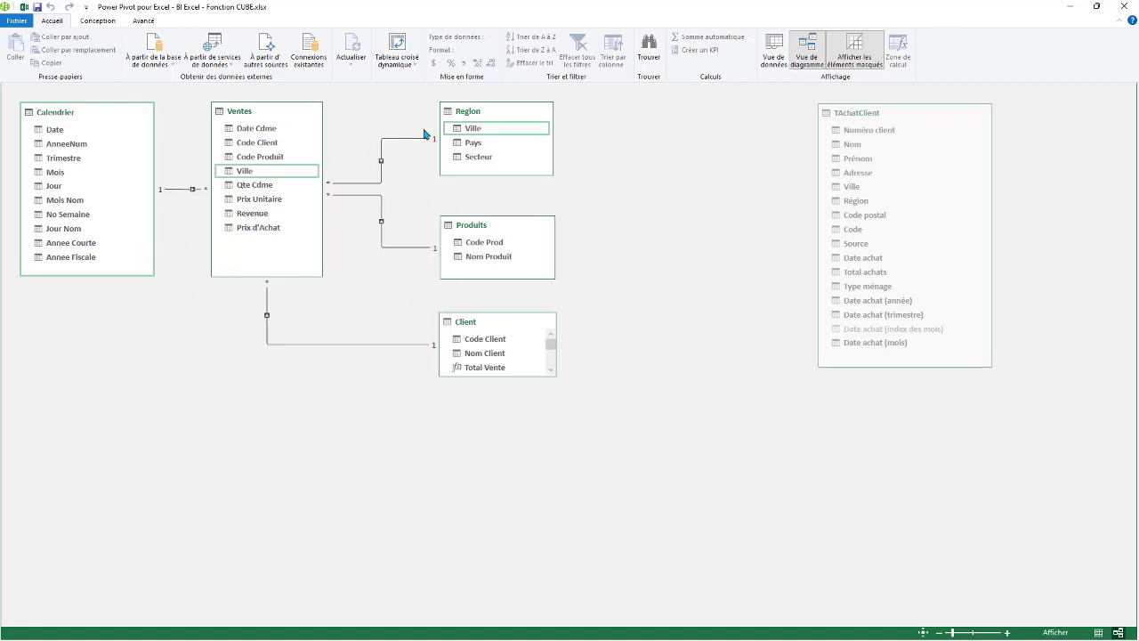
{"action": "left_click_drag", "start_coordinate": [554, 377], "coordinate": [559, 458]}
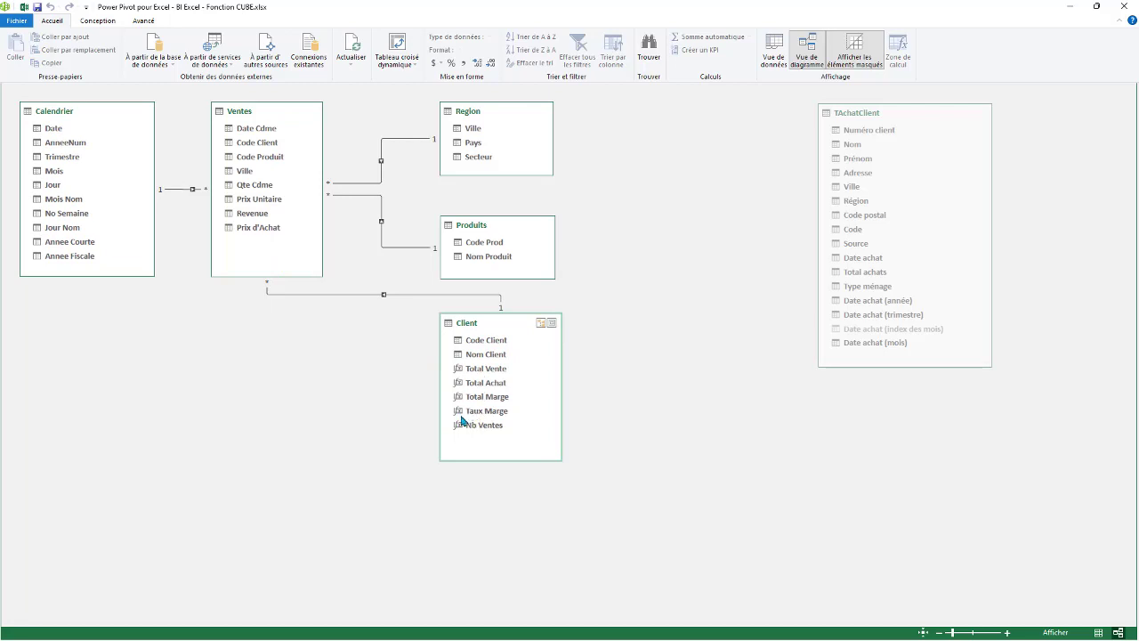
{"action": "left_click", "coordinate": [773, 50]}
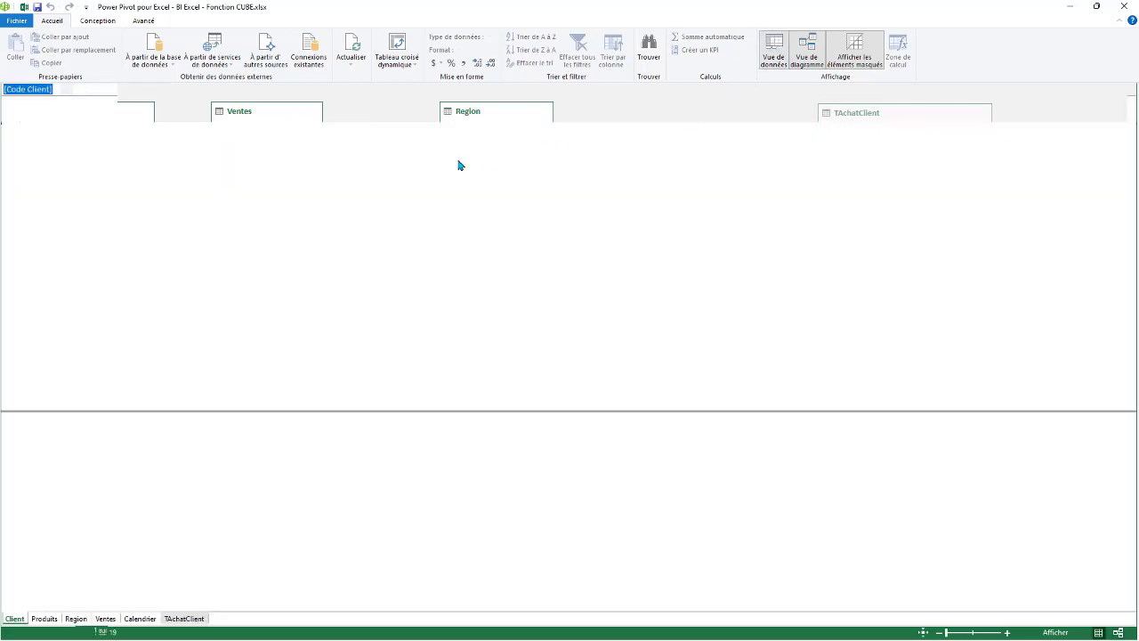
{"action": "left_click", "coordinate": [1125, 7]}
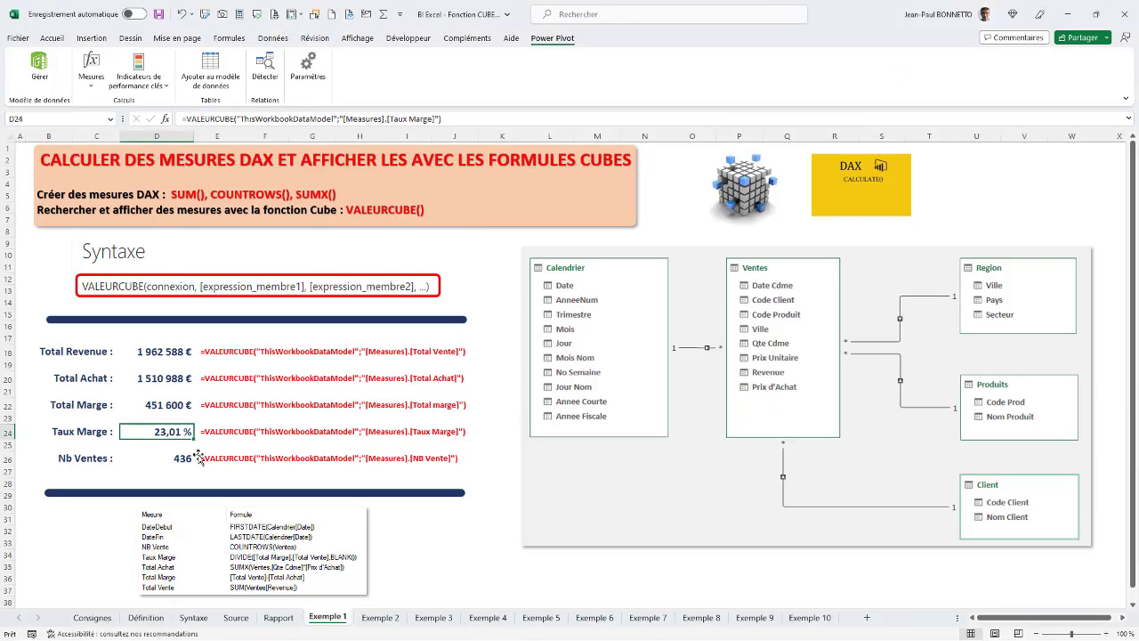
On the Exemple 2 sheet, start a new measure in the Client table with cell D18 selected and name it Date Debut
{"action": "left_click", "coordinate": [380, 618]}
{"action": "left_click", "coordinate": [160, 350]}
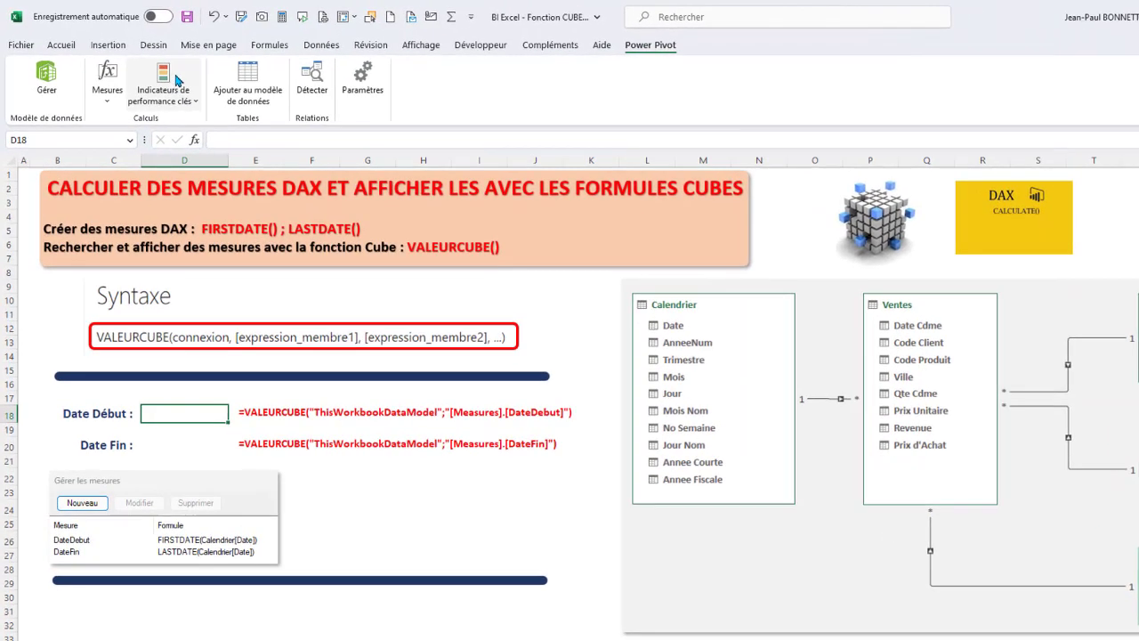
{"action": "left_click", "coordinate": [107, 94]}
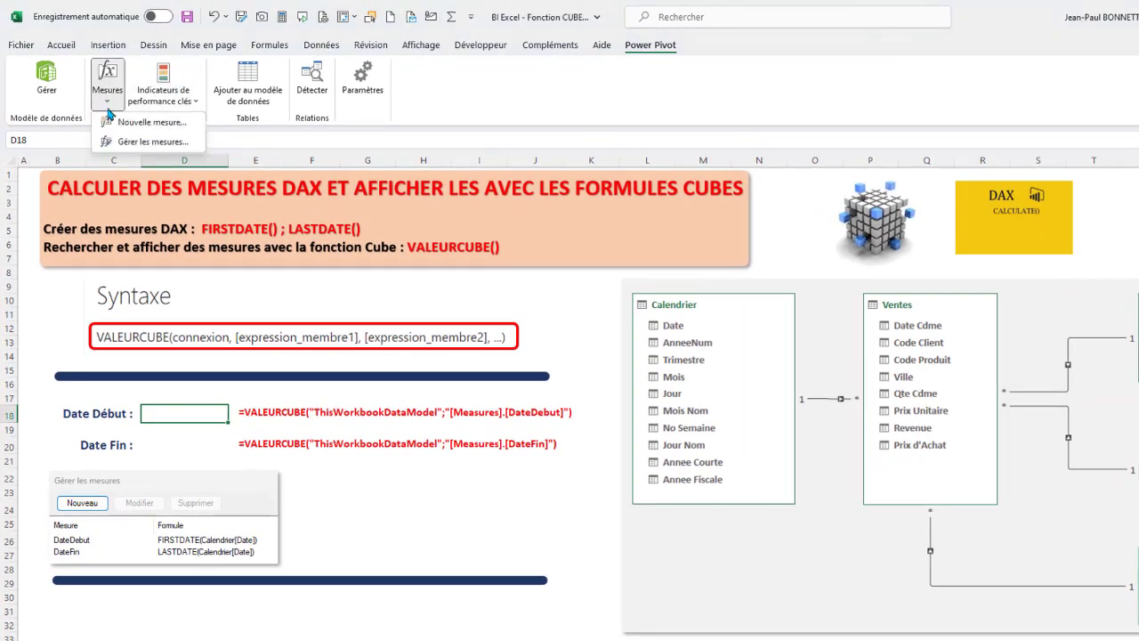
{"action": "left_click", "coordinate": [394, 242]}
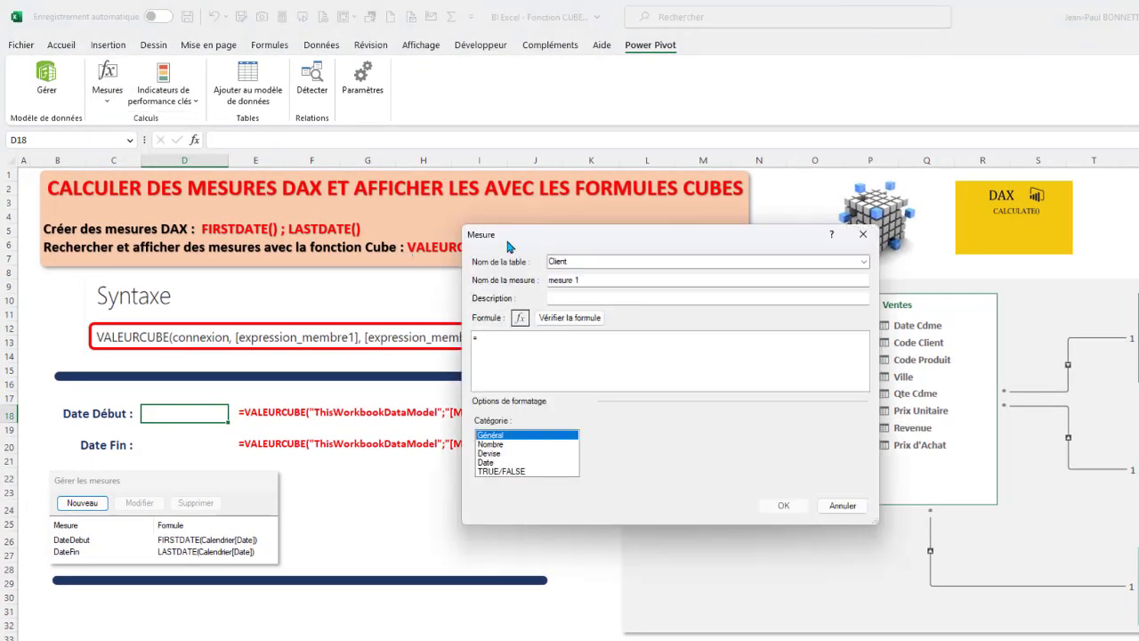
{"action": "left_click_drag", "start_coordinate": [631, 229], "coordinate": [373, 430]}
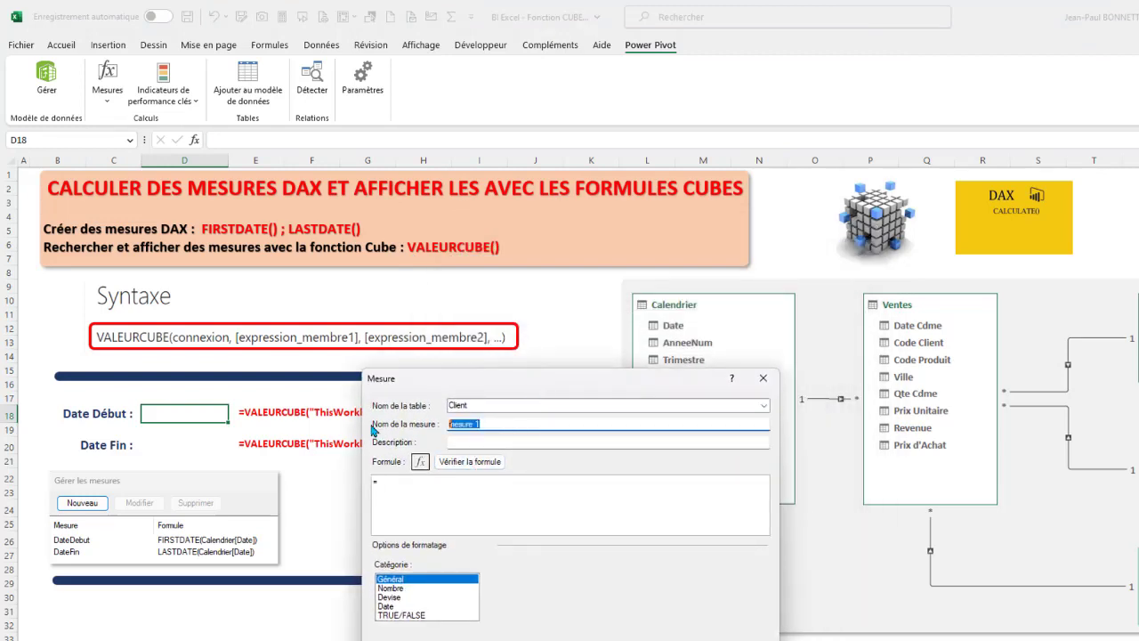
{"action": "type", "text": "Date Debut"}
Enter the formula =FIRSTDATE(Calendrier[Date]) for the Date Debut measure
{"action": "left_click", "coordinate": [394, 491]}
{"action": "scroll", "coordinate": [457, 491], "scroll_direction": "up", "scroll_amount": 3}
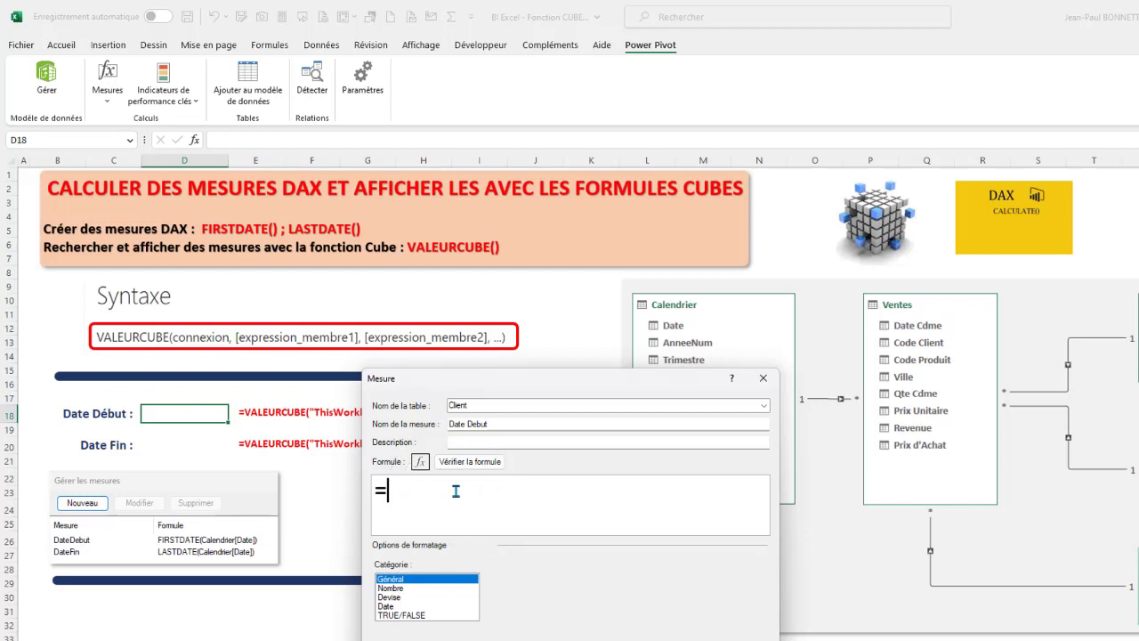
{"action": "left_click_drag", "start_coordinate": [594, 374], "coordinate": [552, 335]}
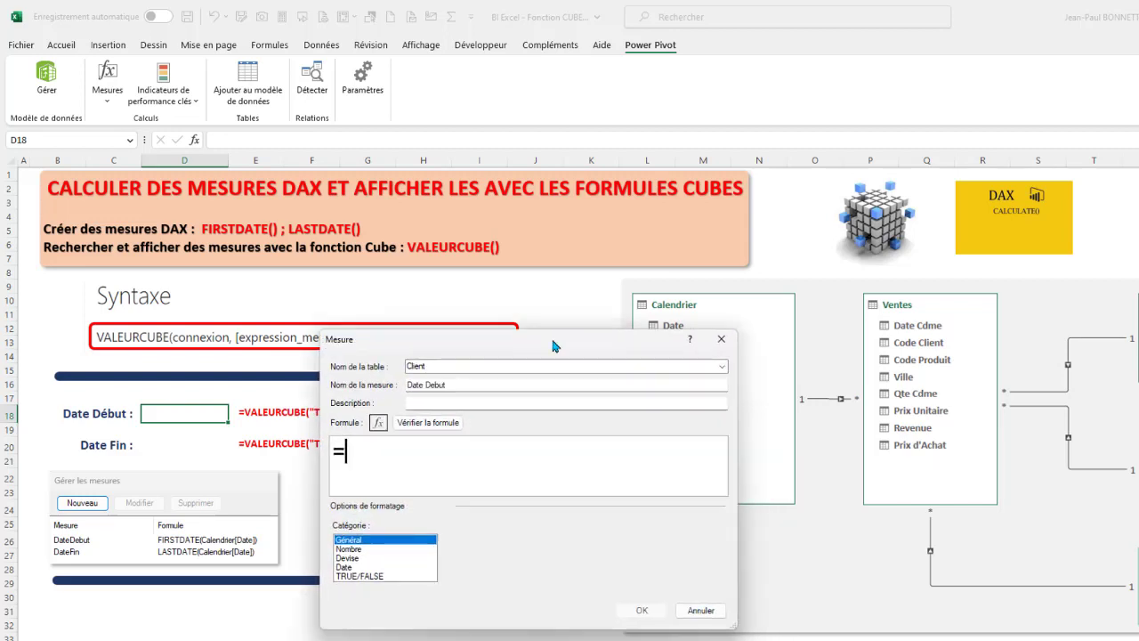
{"action": "type", "text": "I"}
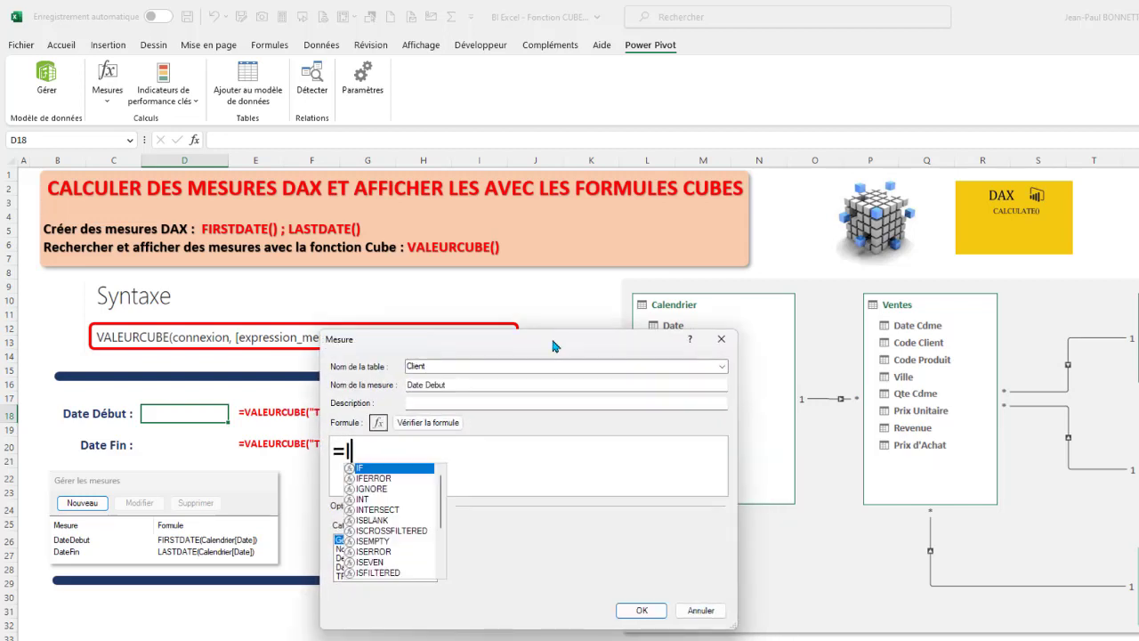
{"action": "type", "text": "FI"}
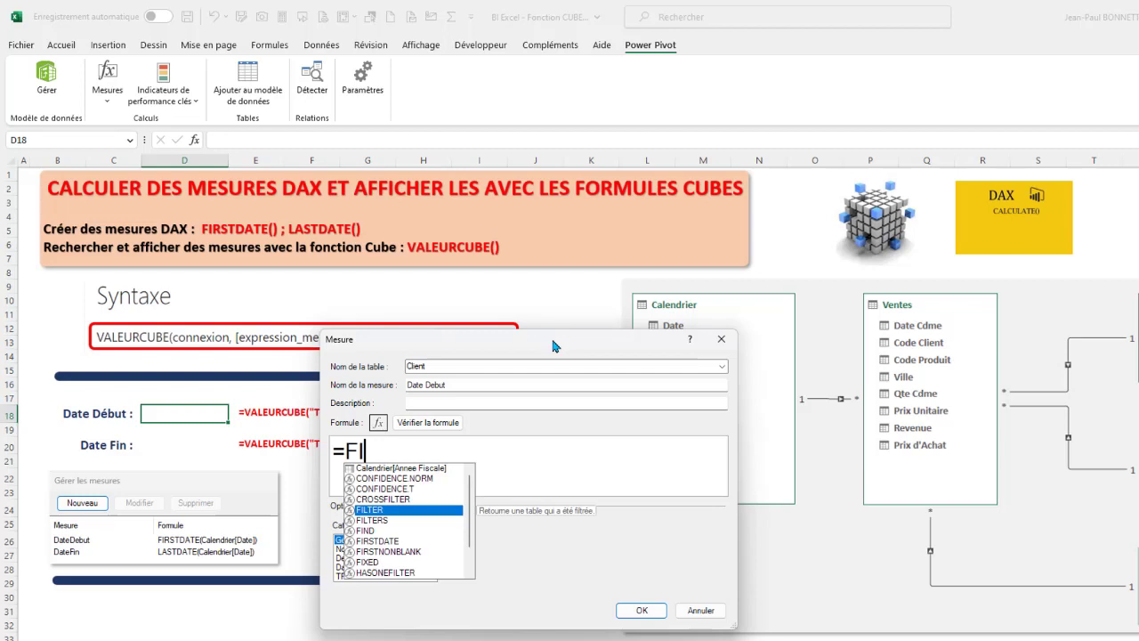
{"action": "left_click", "coordinate": [380, 541]}
{"action": "double_click", "coordinate": [380, 541]}
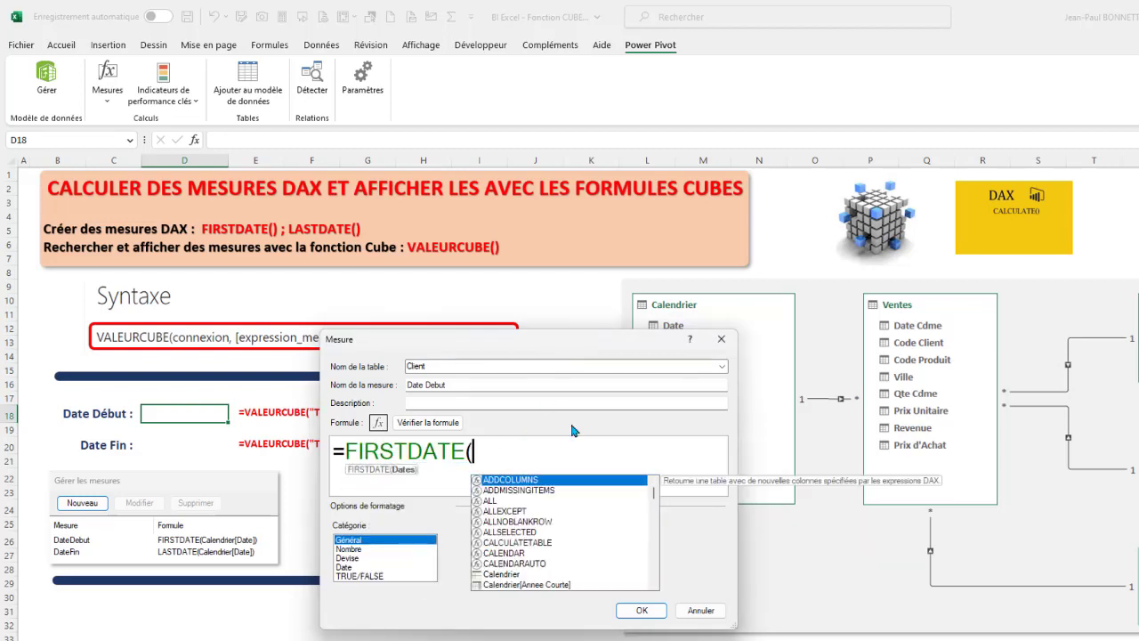
{"action": "key", "text": "BackSpace"}
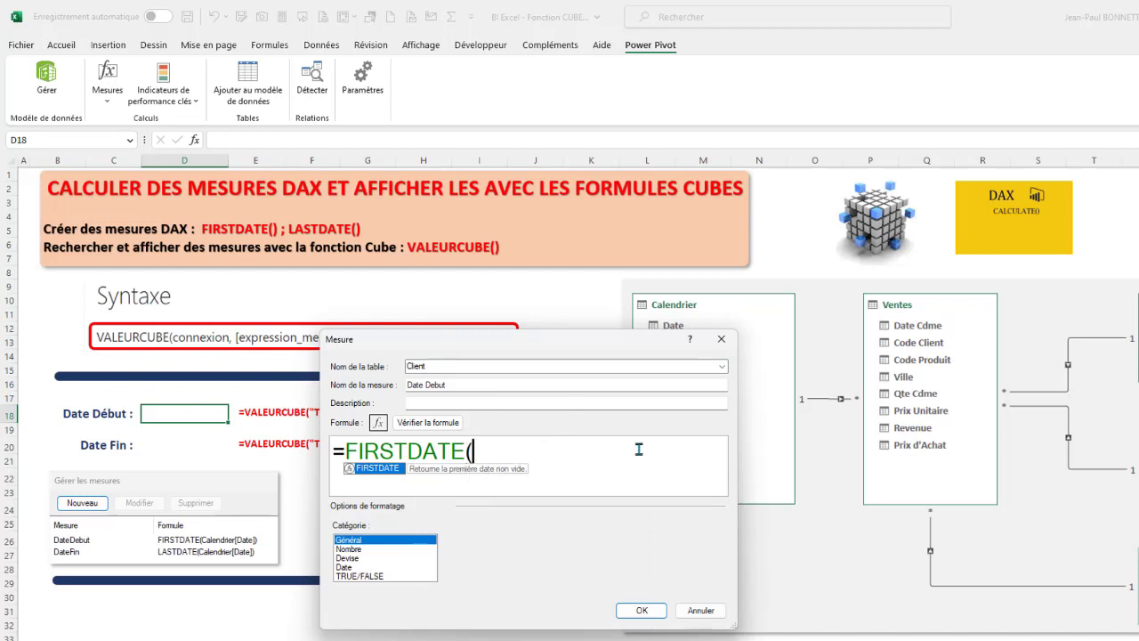
{"action": "type", "text": "("}
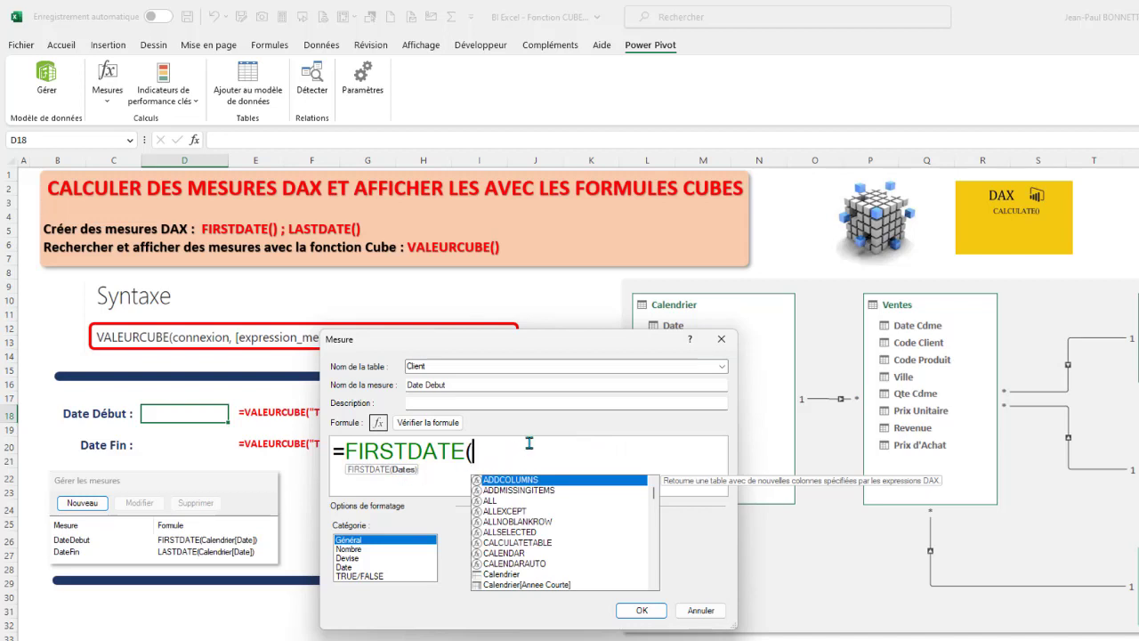
{"action": "type", "text": "cal"}
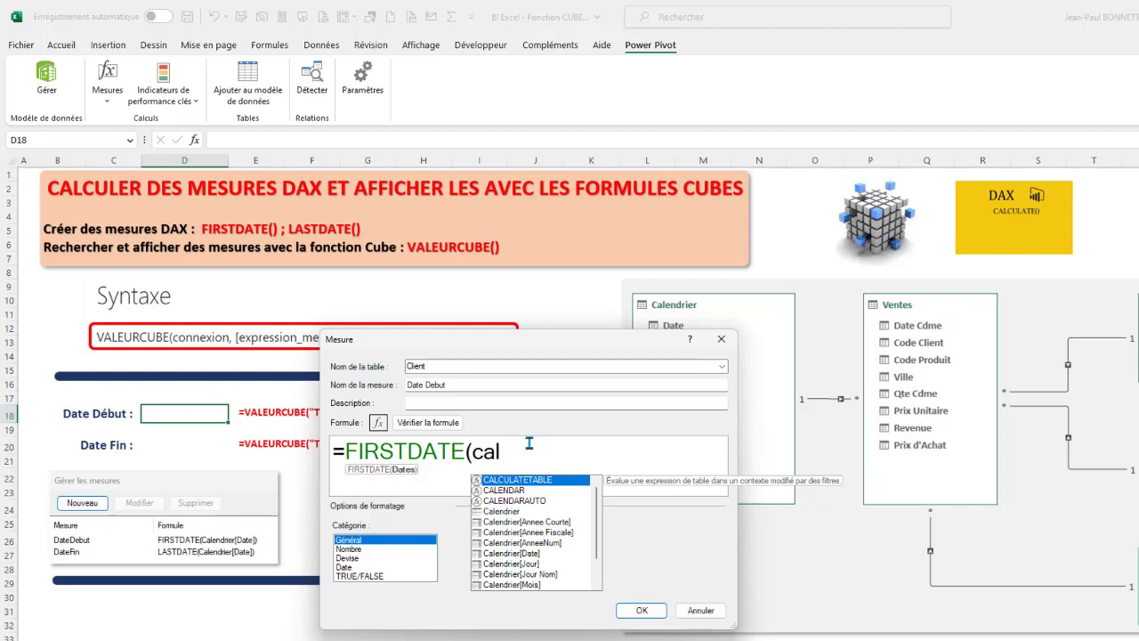
{"action": "left_click", "coordinate": [519, 553]}
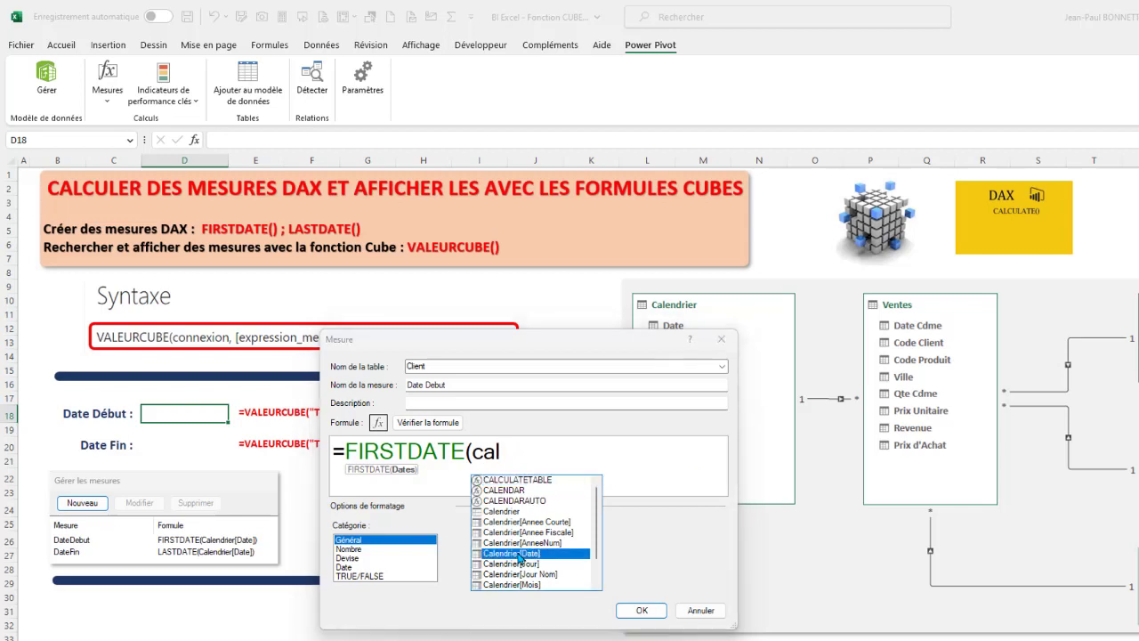
{"action": "double_click", "coordinate": [519, 553]}
{"action": "type", "text": ")"}
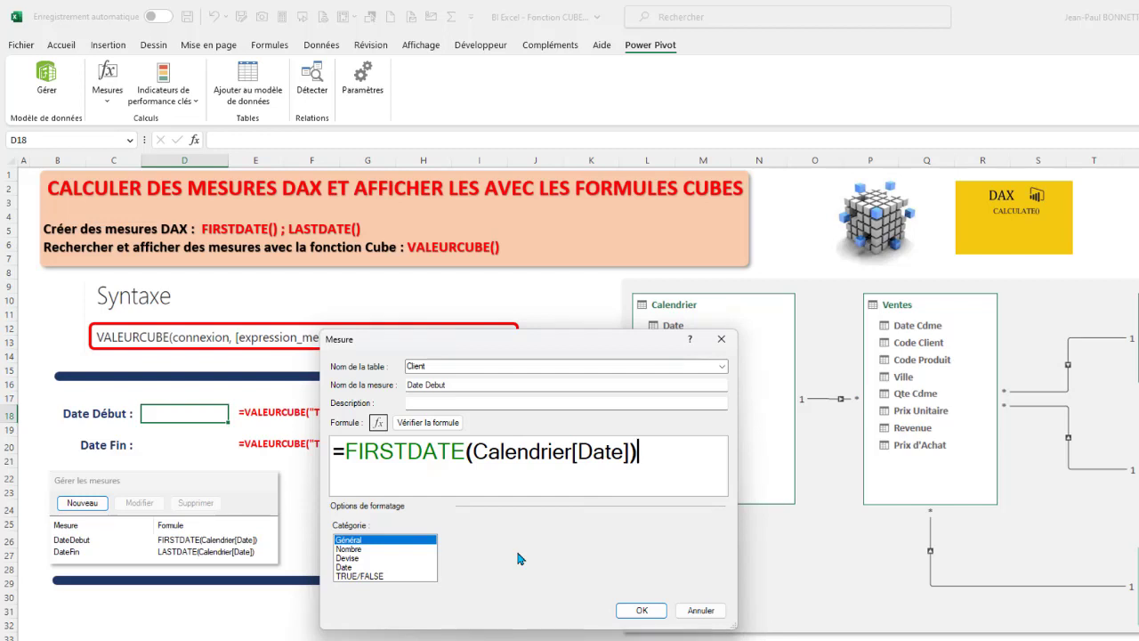
Format the Date Debut measure as a date with the short format *14/03/2001 and save it
{"action": "left_click", "coordinate": [344, 567]}
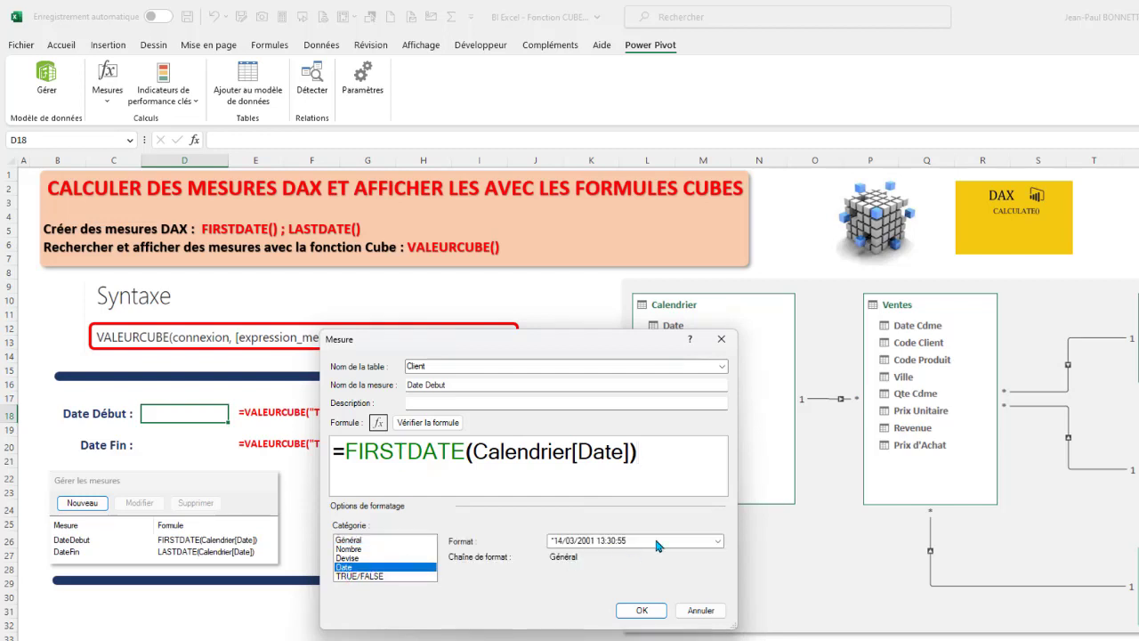
{"action": "left_click", "coordinate": [717, 539]}
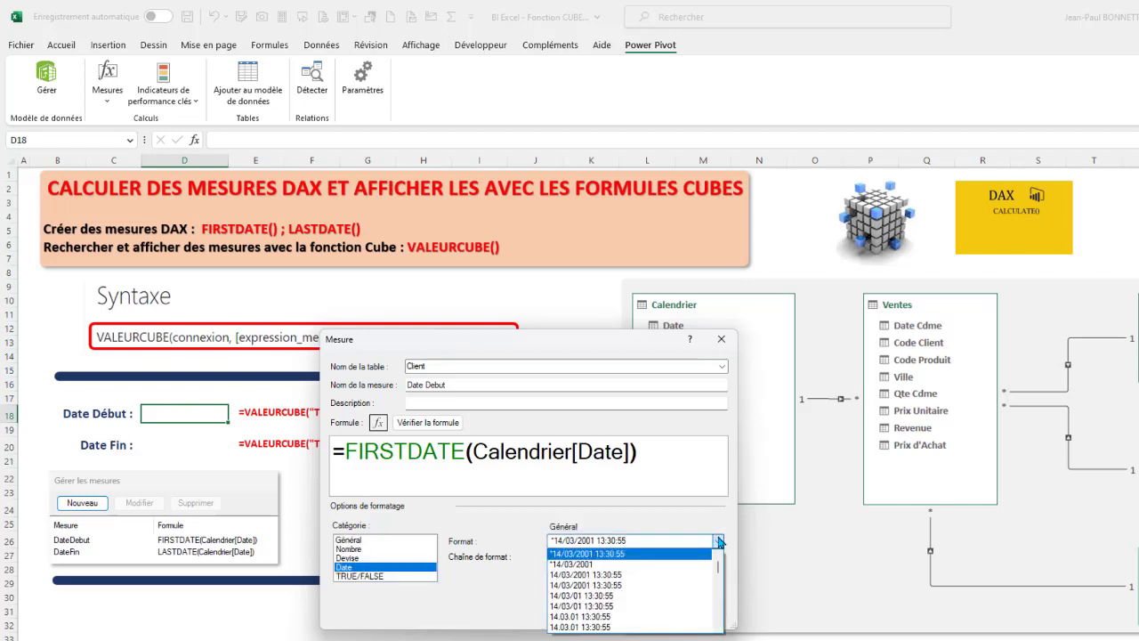
{"action": "left_click", "coordinate": [566, 562]}
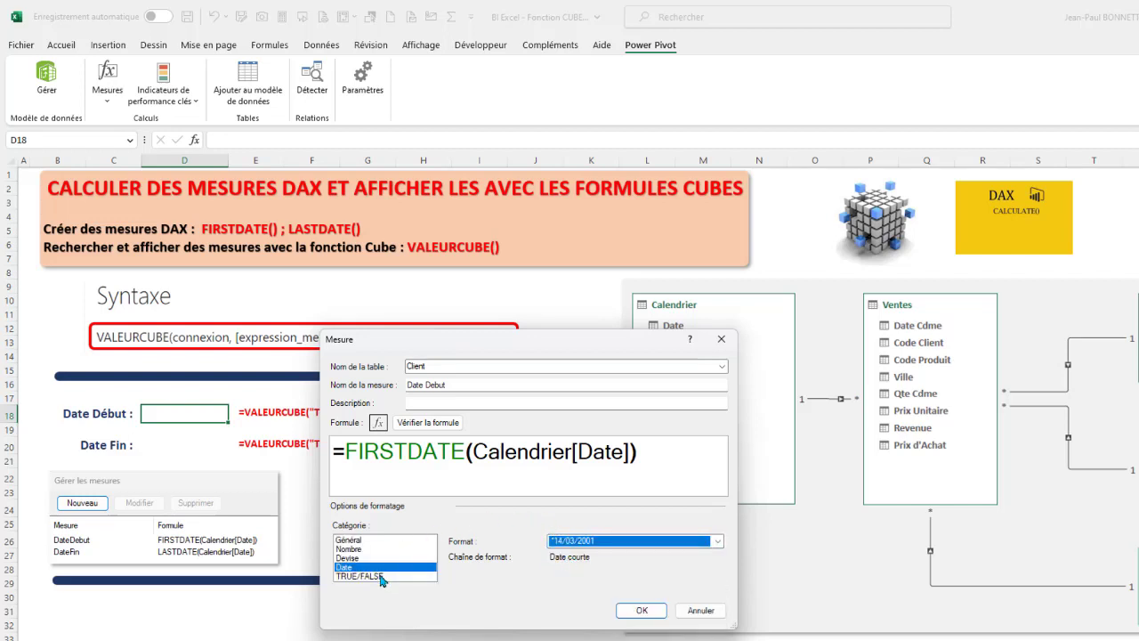
{"action": "left_click", "coordinate": [637, 608]}
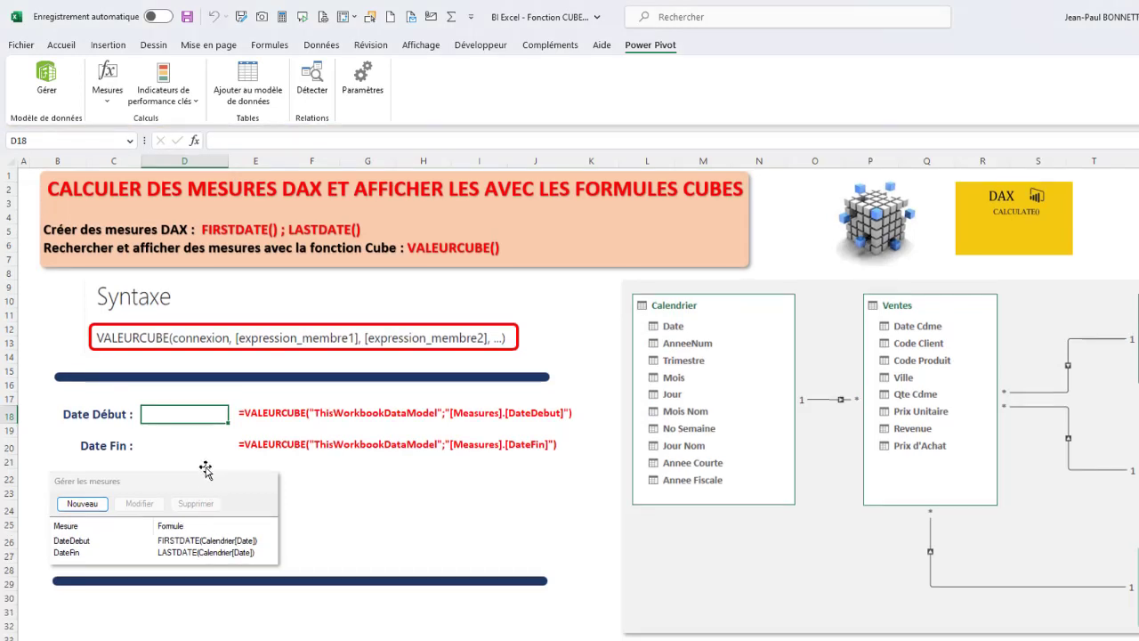
Start another new measure in the Client table from the measure manager and name it Date Fin
{"action": "left_click", "coordinate": [114, 89]}
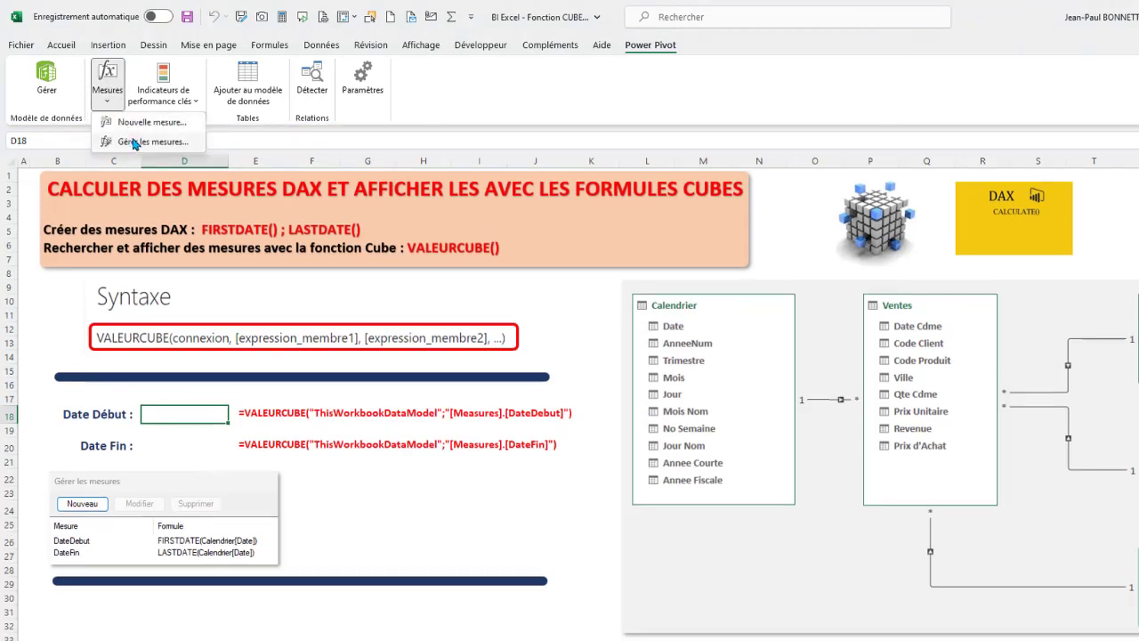
{"action": "left_click", "coordinate": [116, 141]}
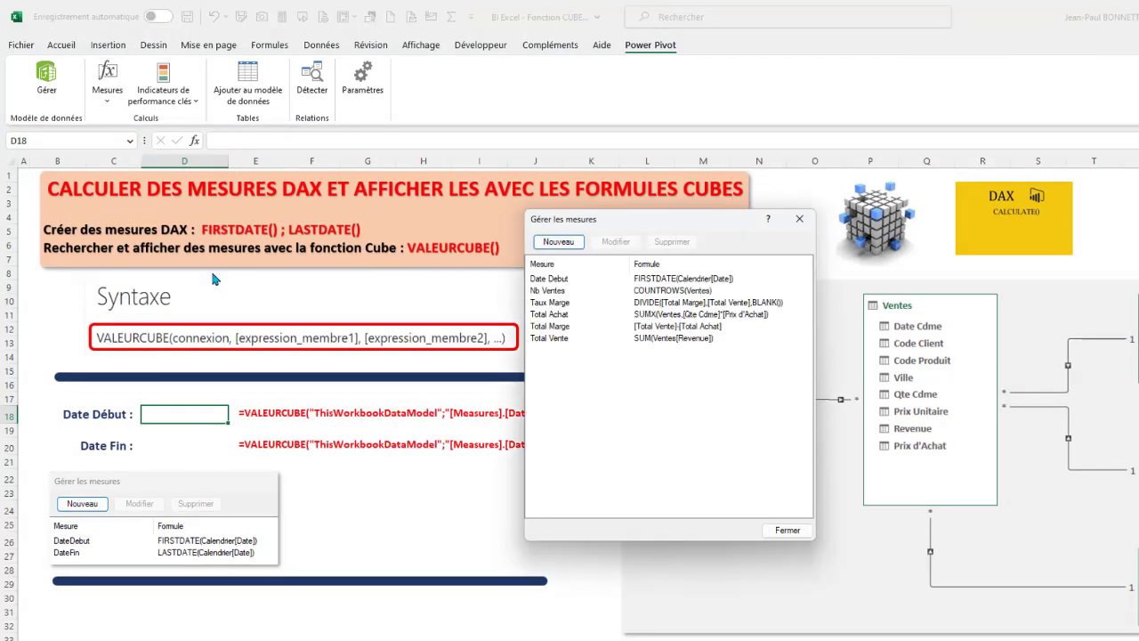
{"action": "left_click", "coordinate": [639, 279]}
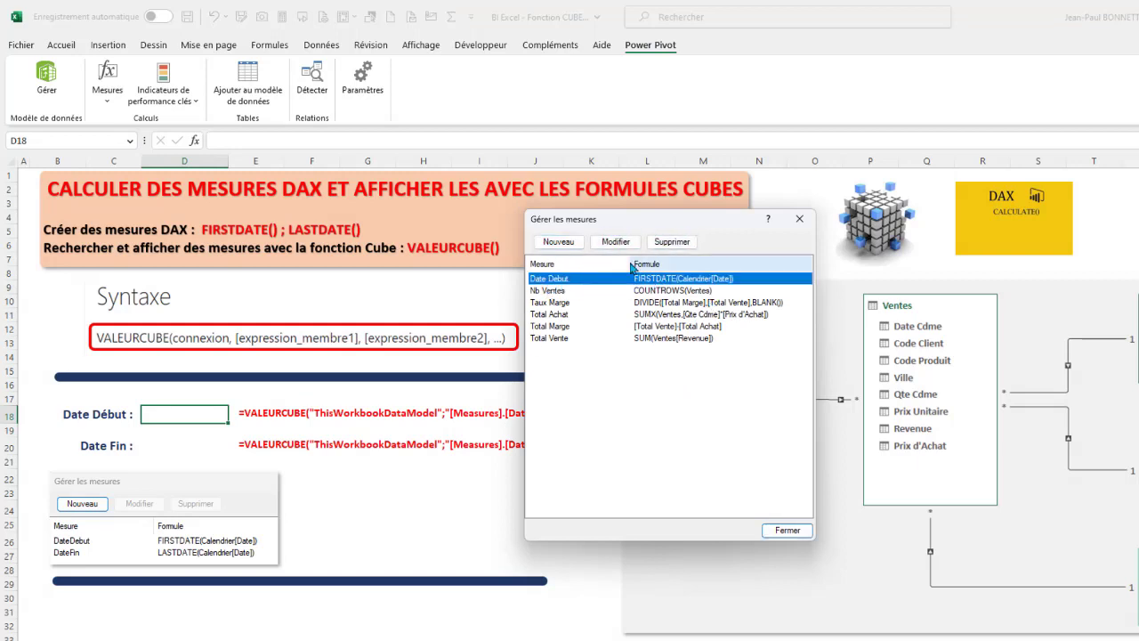
{"action": "left_click", "coordinate": [561, 243]}
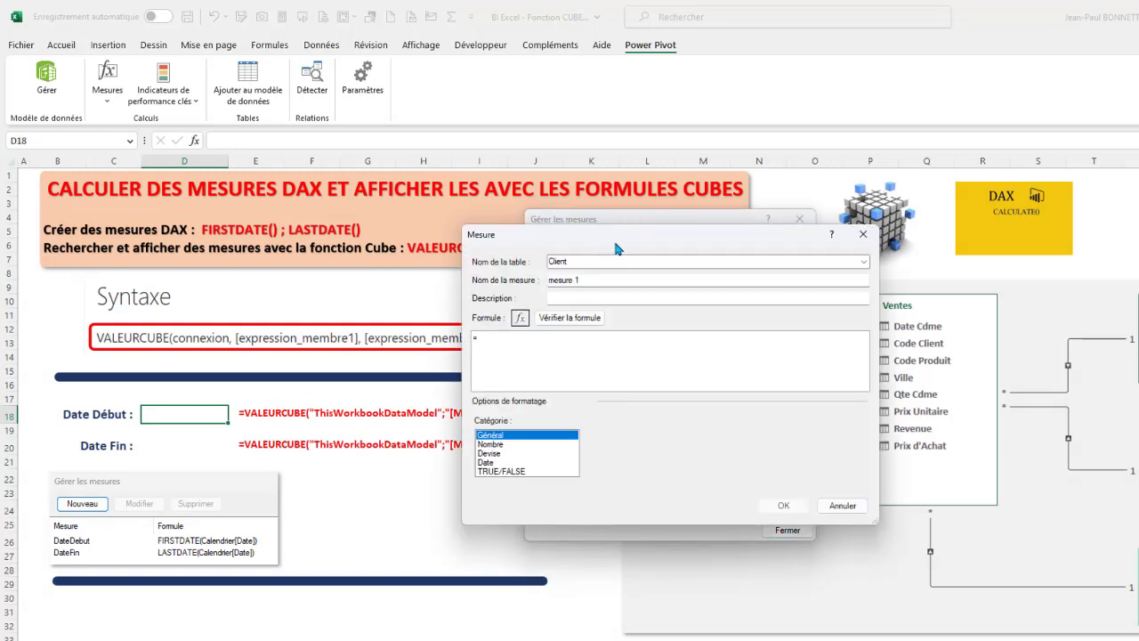
{"action": "left_click_drag", "start_coordinate": [585, 277], "coordinate": [476, 388]}
{"action": "left_click_drag", "start_coordinate": [466, 435], "coordinate": [329, 434]}
{"action": "type", "text": "Date Fin"}
Enter the formula =LASTDATE(Calendrier[Date]) for the Date Fin measure
{"action": "left_click", "coordinate": [350, 494]}
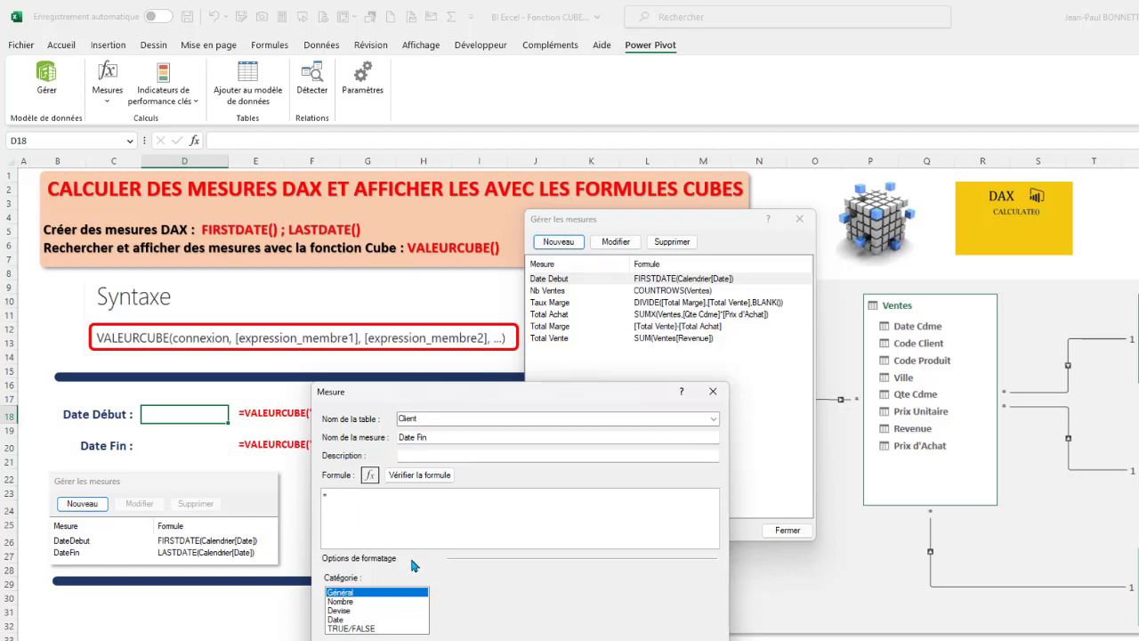
{"action": "scroll", "coordinate": [359, 498], "scroll_direction": "up", "scroll_amount": 10}
{"action": "type", "text": "LAS"}
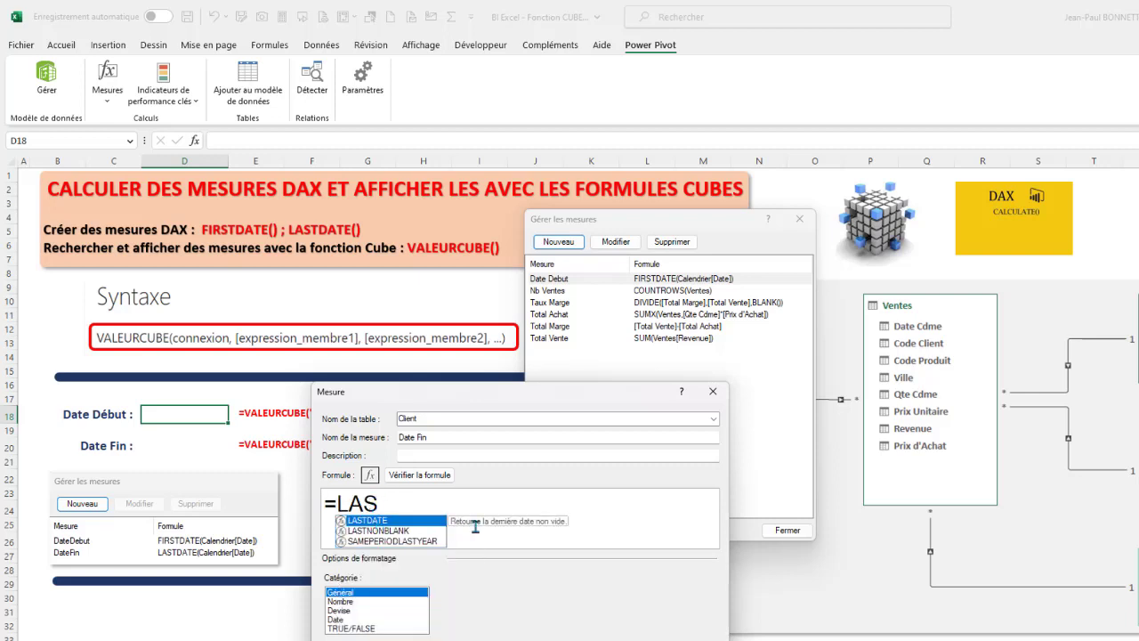
{"action": "double_click", "coordinate": [383, 522]}
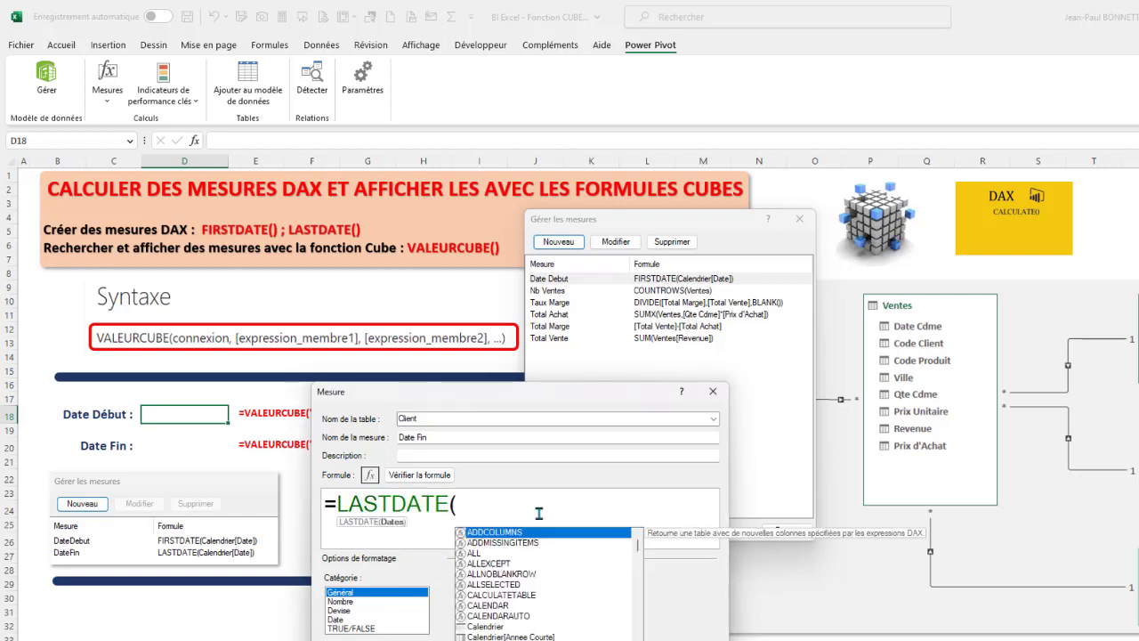
{"action": "type", "text": "Ca"}
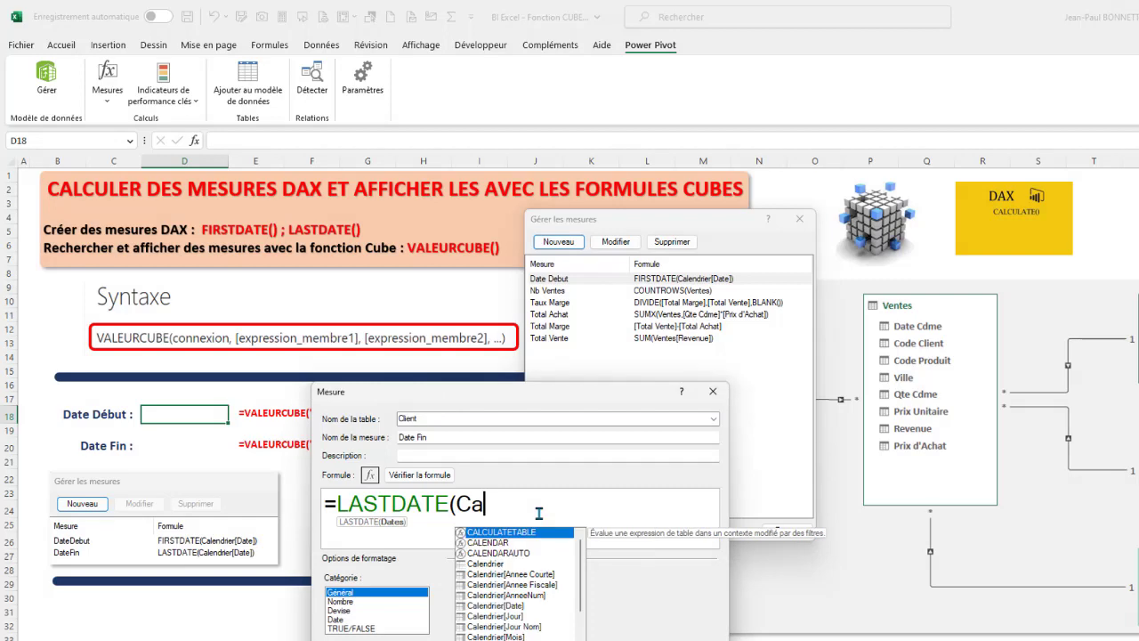
{"action": "double_click", "coordinate": [510, 605]}
{"action": "type", "text": ")"}
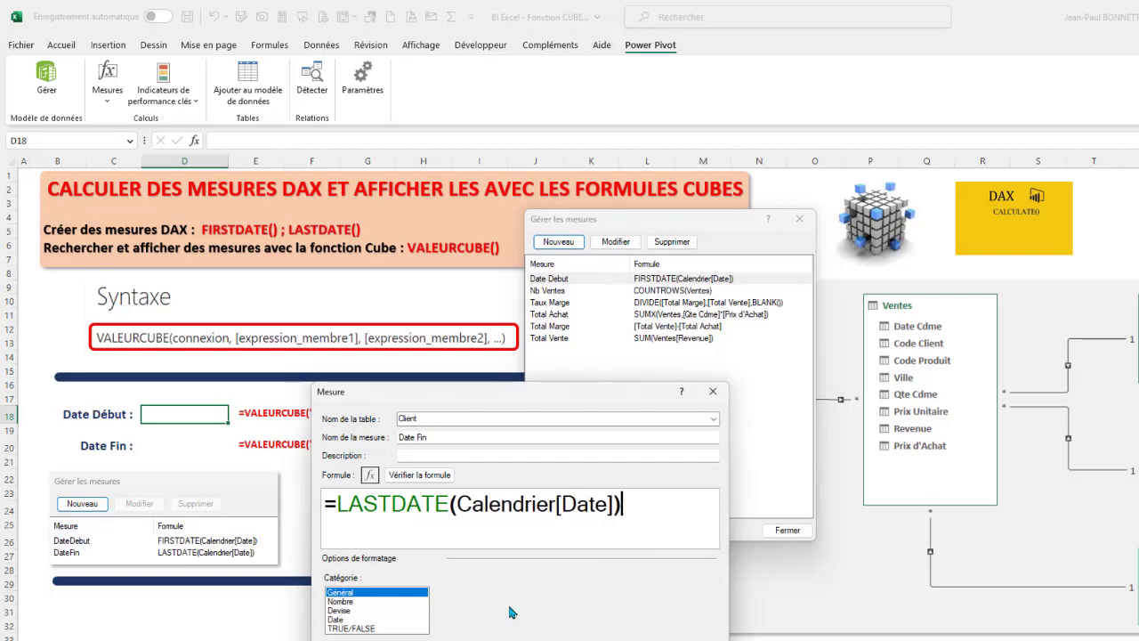
Format the Date Fin measure as a date with the short format *14/03/2001 and save it
{"action": "left_click", "coordinate": [337, 620]}
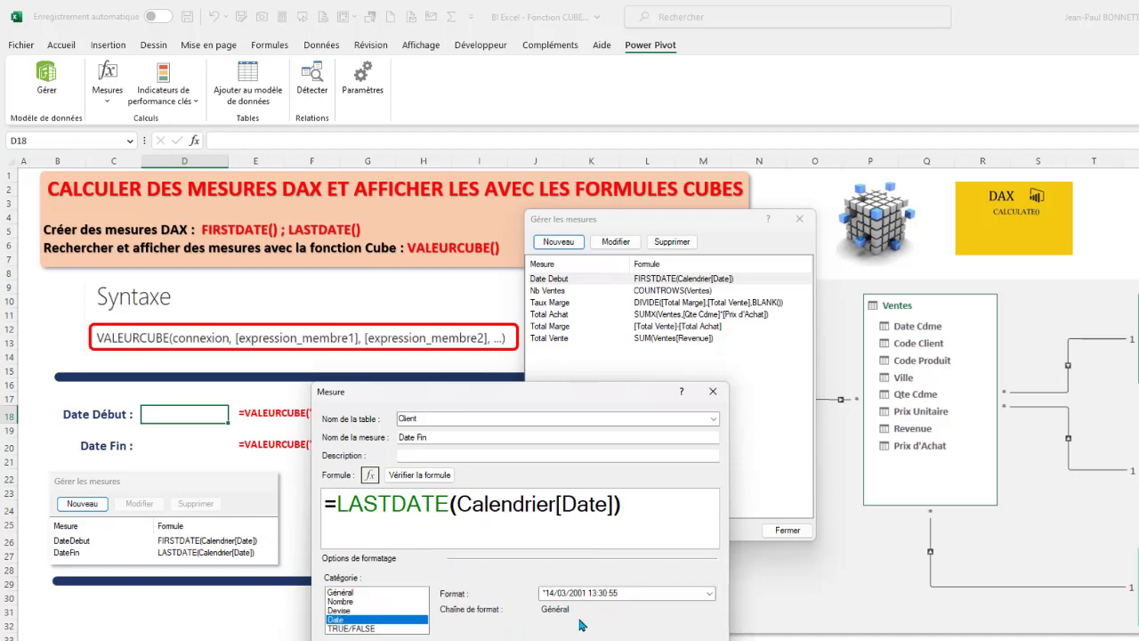
{"action": "left_click", "coordinate": [709, 593]}
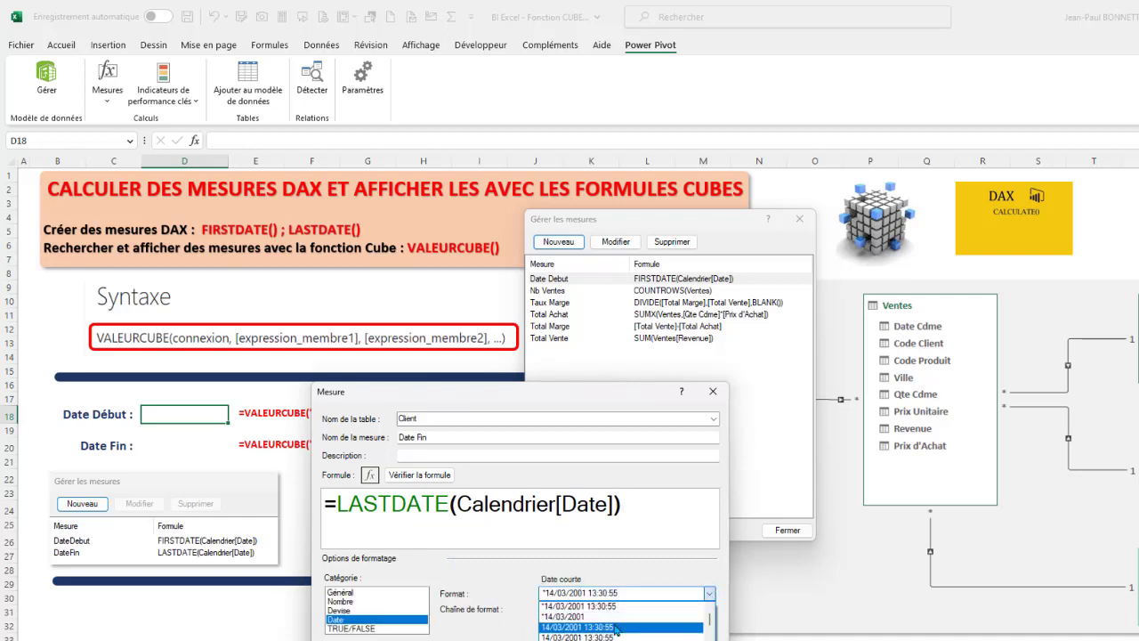
{"action": "left_click", "coordinate": [567, 613]}
{"action": "key", "text": "Return"}
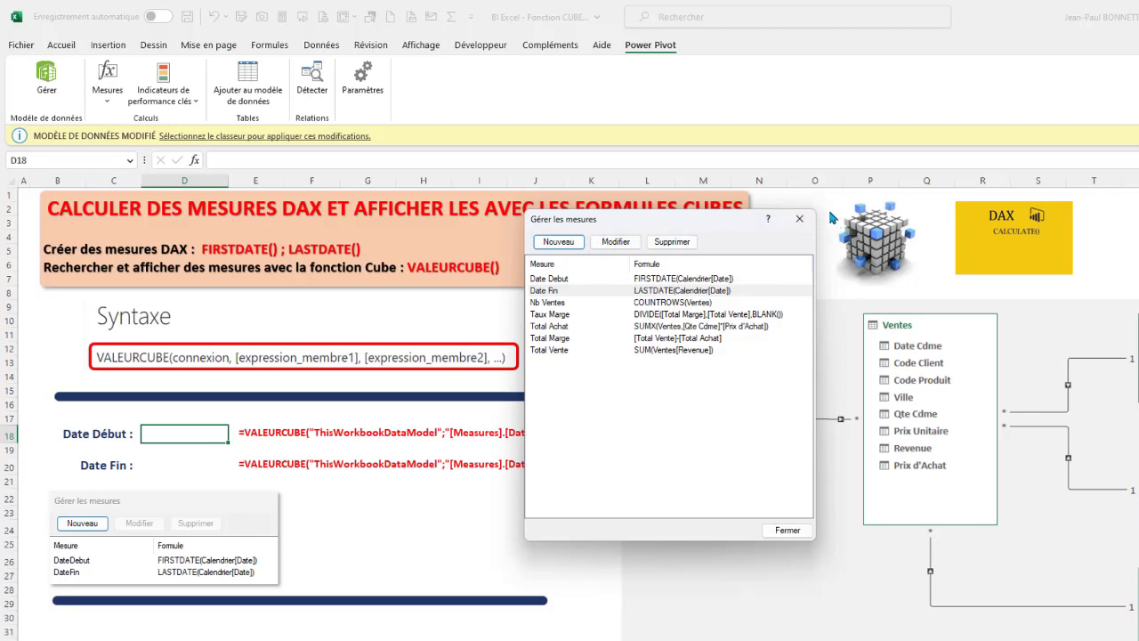
Close the measure manager and check the Date Debut and Date Fin measures in the Client table of the data model
{"action": "left_click", "coordinate": [776, 531]}
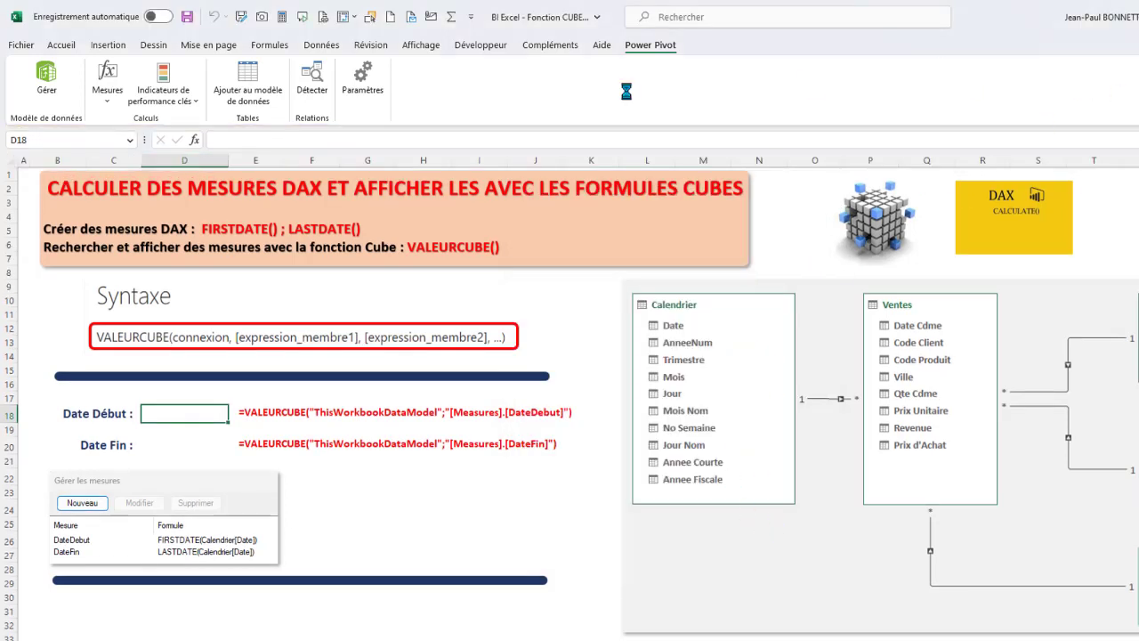
{"action": "left_click", "coordinate": [47, 78]}
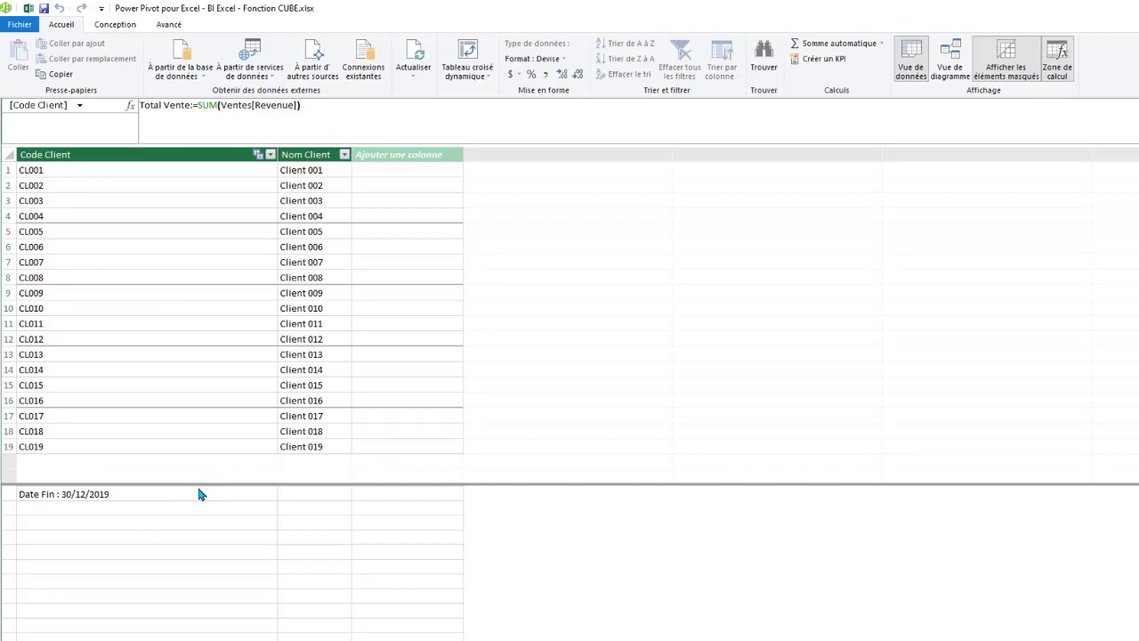
{"action": "left_click", "coordinate": [65, 568]}
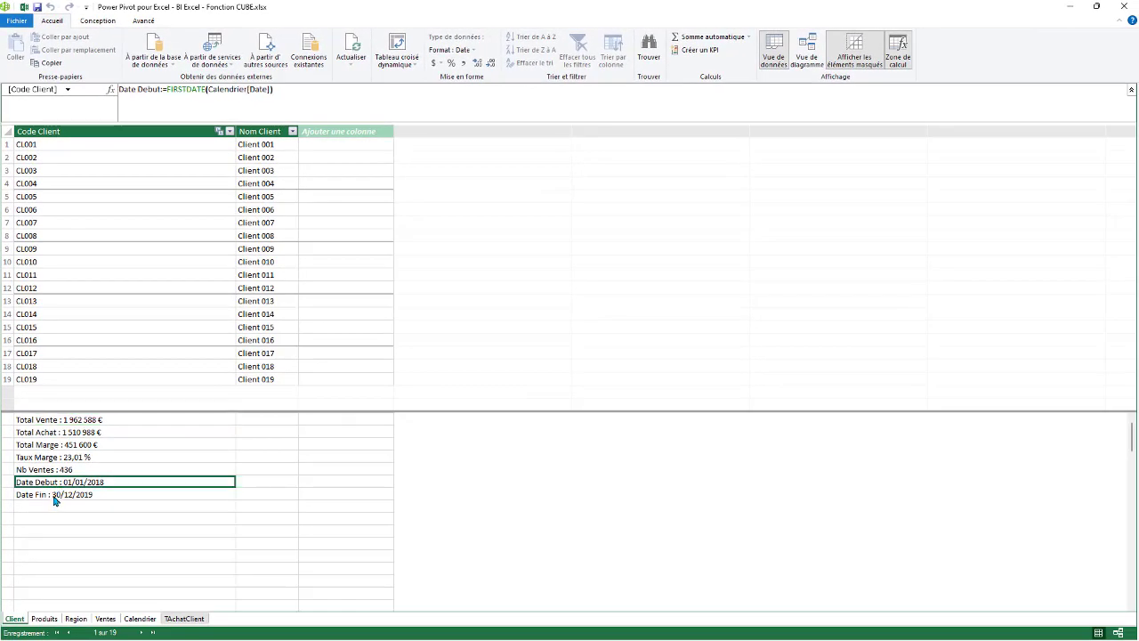
{"action": "left_click", "coordinate": [72, 495]}
{"action": "left_click", "coordinate": [84, 484]}
{"action": "left_click", "coordinate": [1123, 6]}
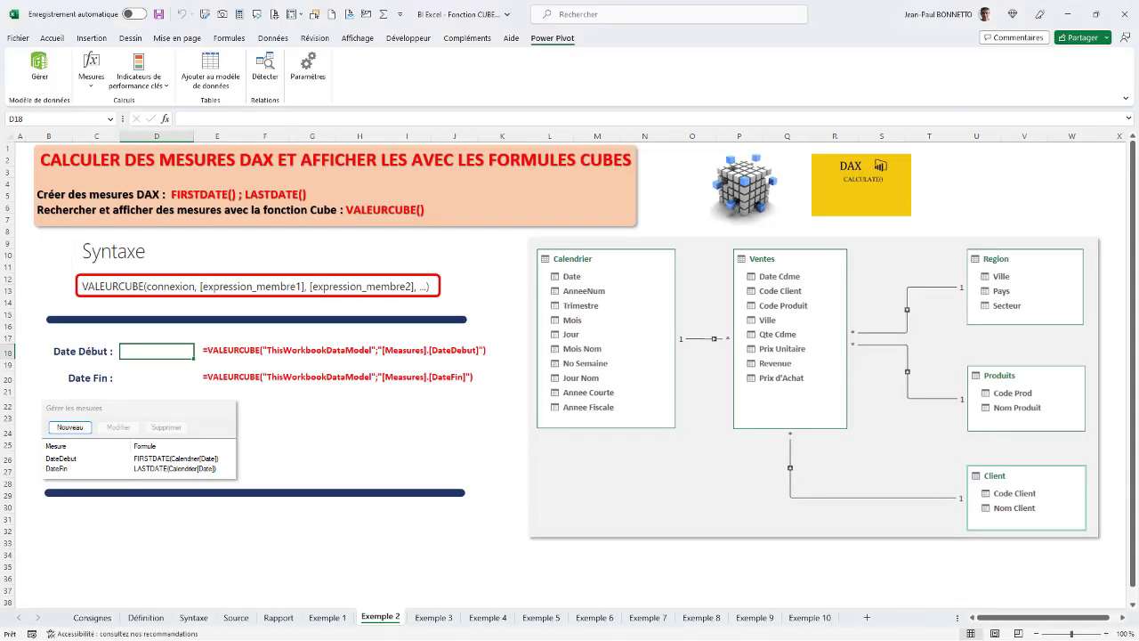
Begin a VALEURCUBE formula in cell D18 for Date Début, up to the opening quote of the connection argument
{"action": "left_click", "coordinate": [166, 377]}
{"action": "left_click", "coordinate": [164, 350]}
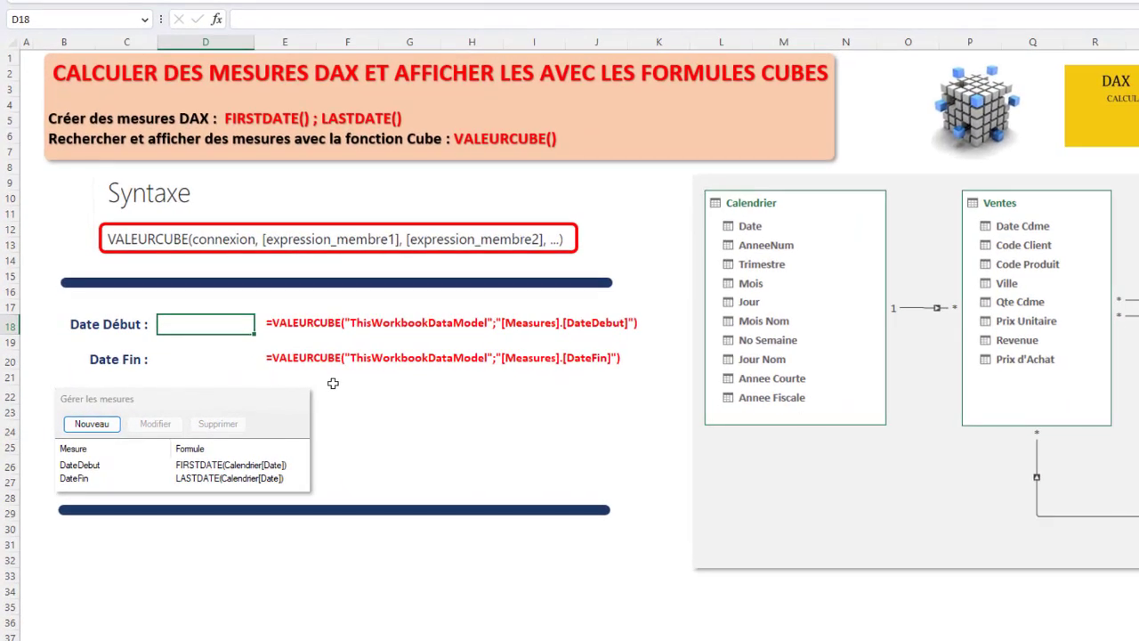
{"action": "type", "text": "=val"}
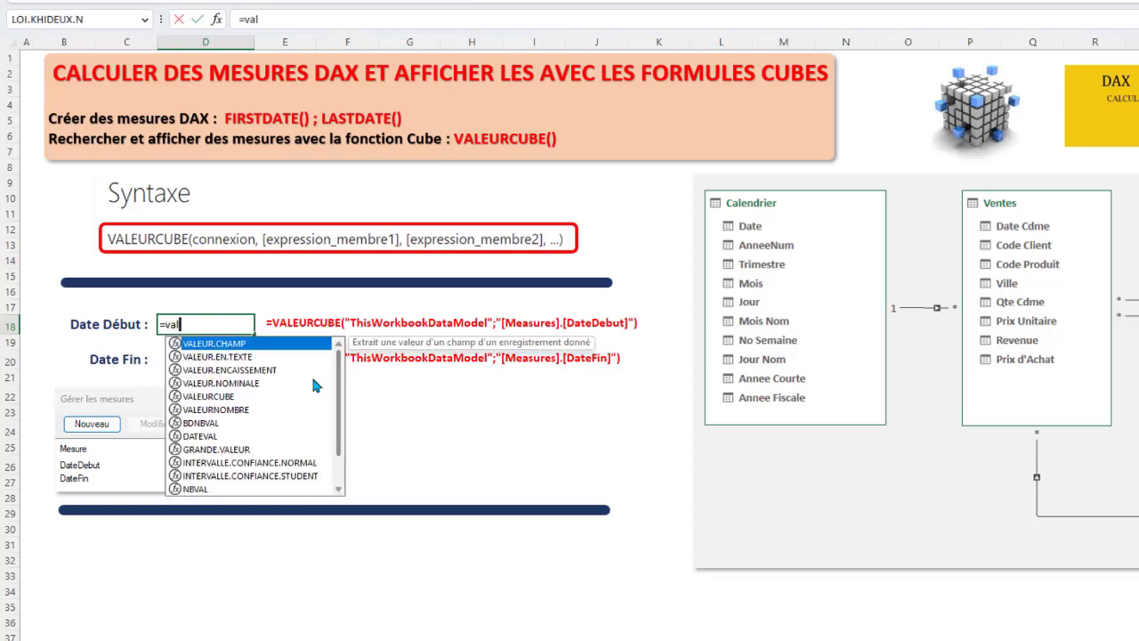
{"action": "double_click", "coordinate": [223, 398]}
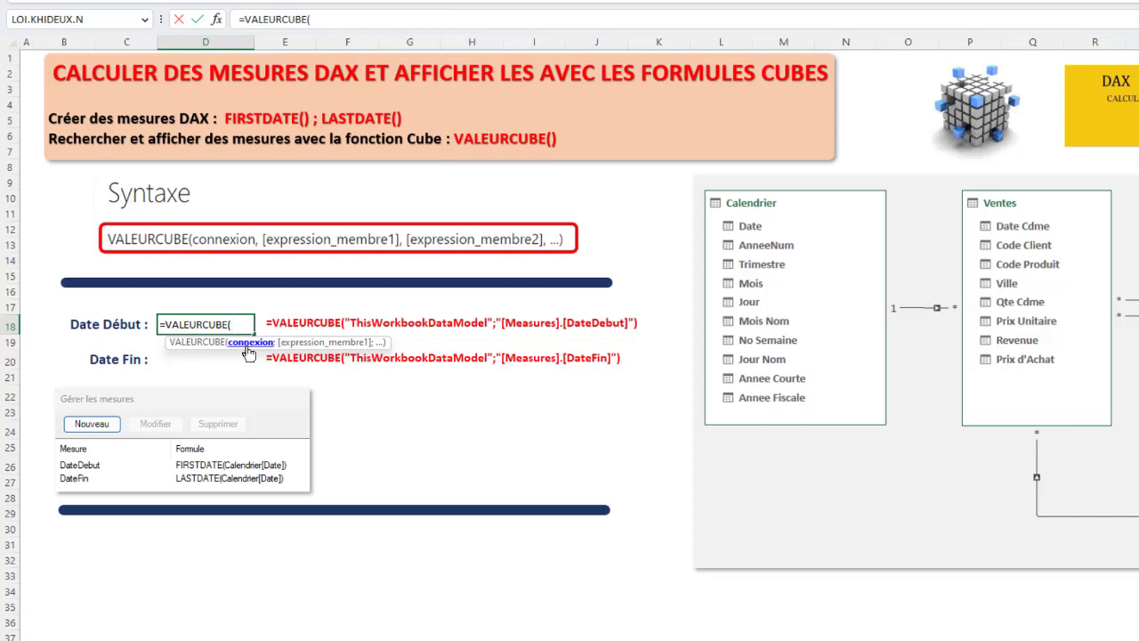
{"action": "type", "text": "\""}
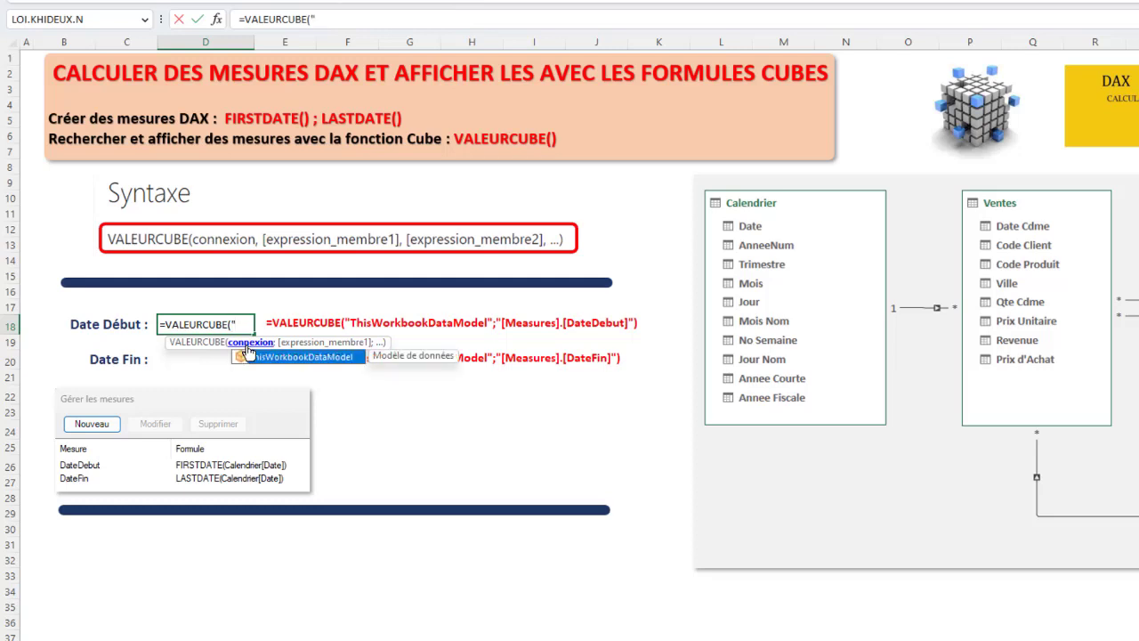
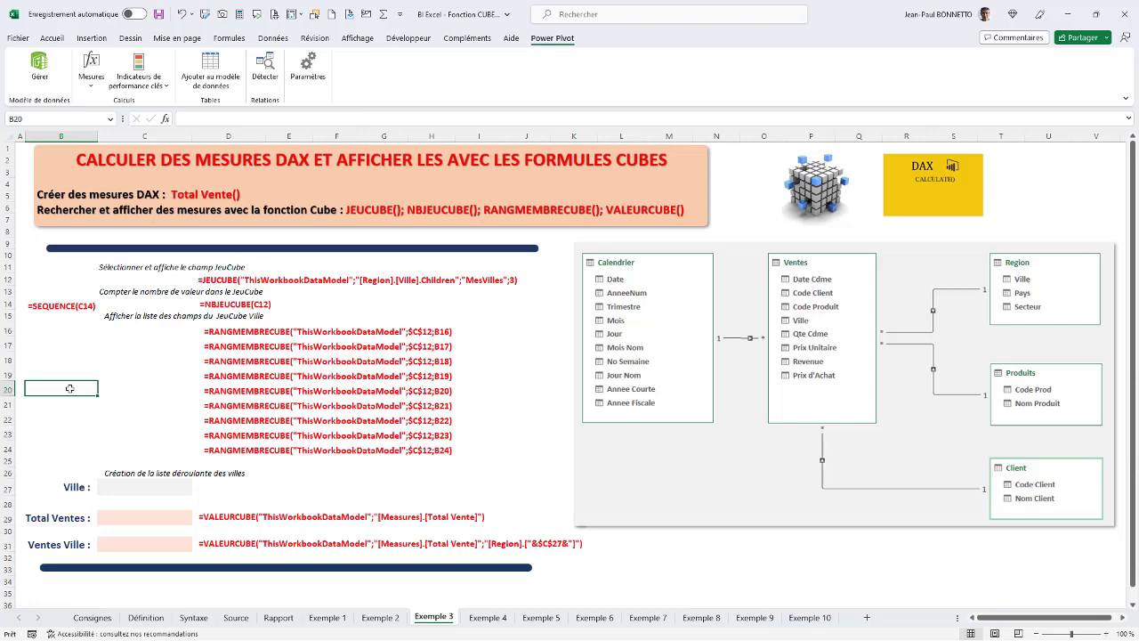
Review the cube function syntax on the Syntaxe sheet and the OLAP cube diagram on the Définition sheet
{"action": "left_click", "coordinate": [193, 618]}
{"action": "scroll", "coordinate": [258, 454], "scroll_direction": "down", "scroll_amount": 10}
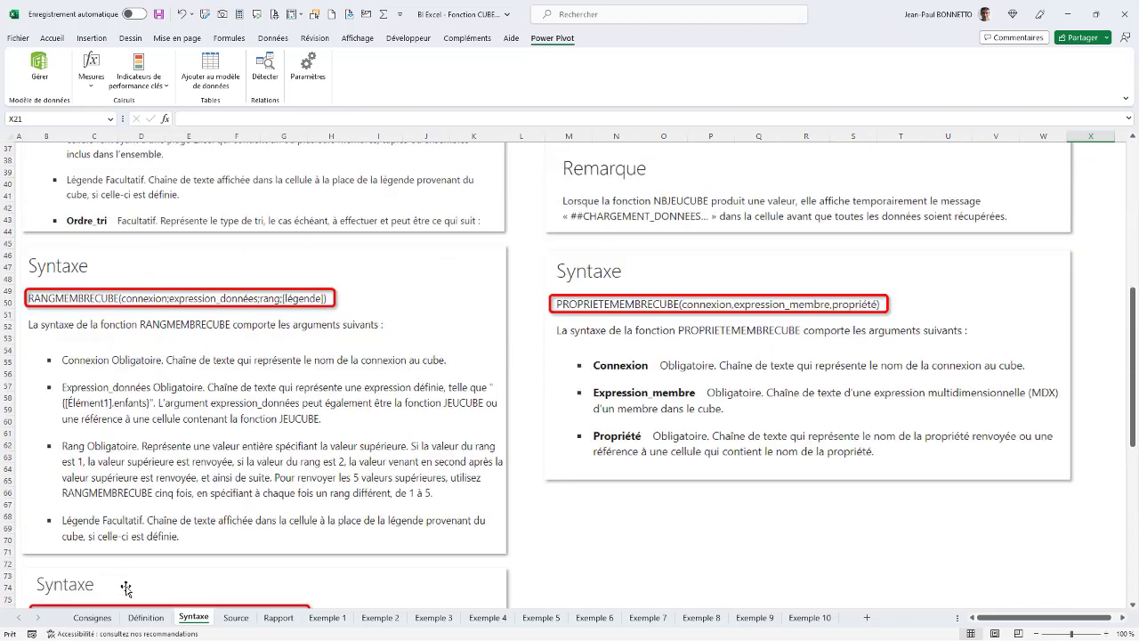
{"action": "left_click", "coordinate": [143, 617]}
{"action": "scroll", "coordinate": [233, 481], "scroll_direction": "down", "scroll_amount": 4}
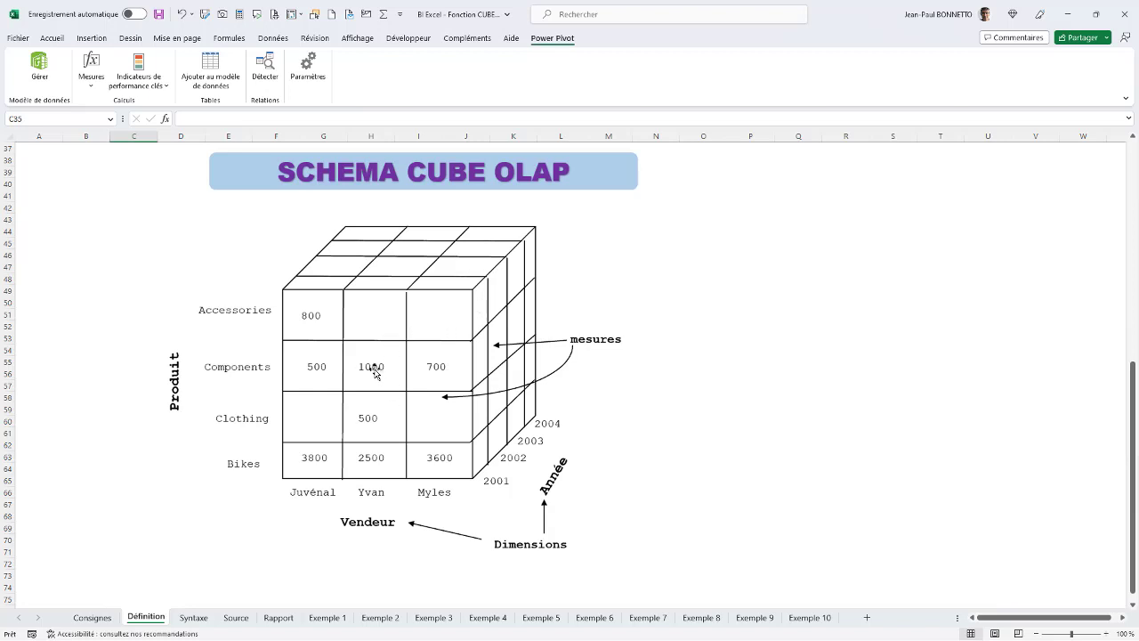
{"action": "left_click", "coordinate": [365, 418]}
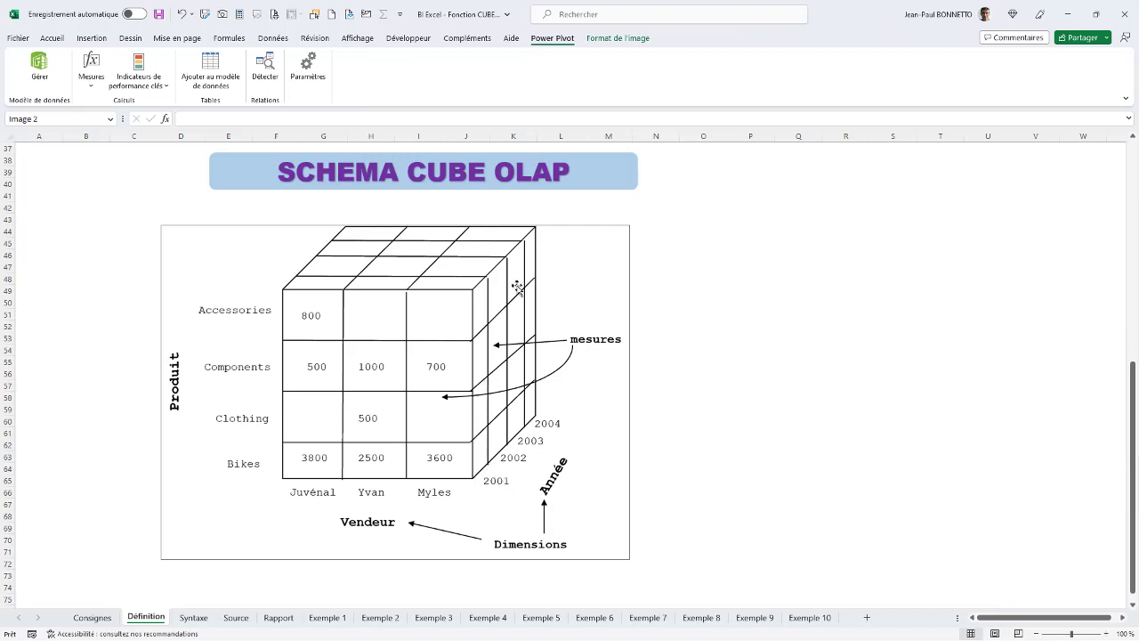
{"action": "left_click", "coordinate": [781, 360]}
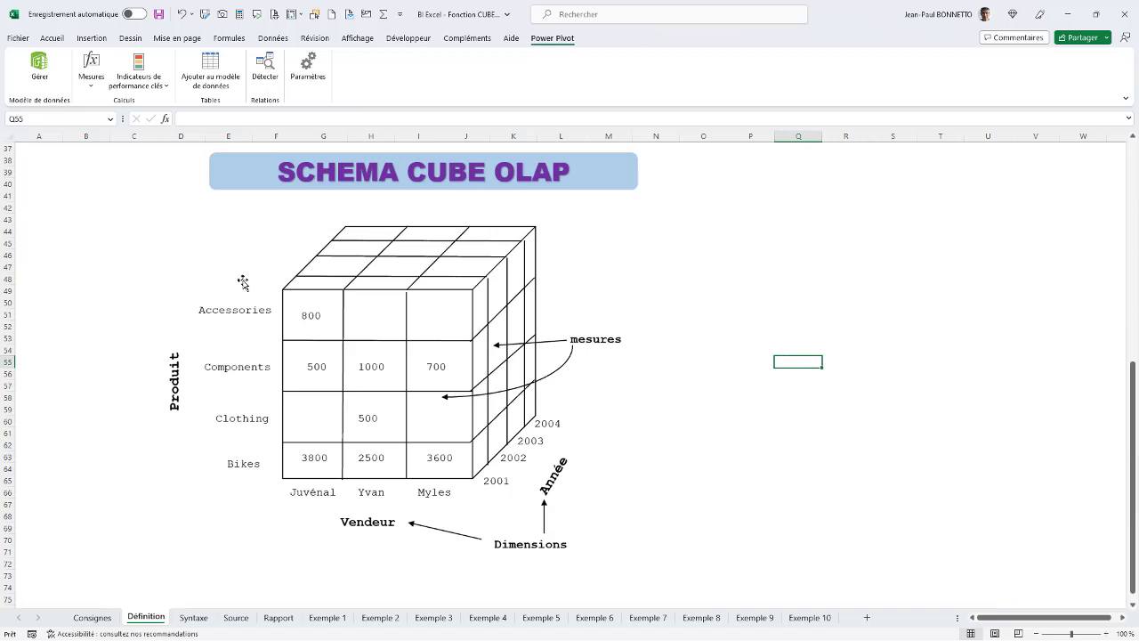
Revisit the Exemple 2 sheet, and review the JeuCube cell C12 and the Ville cell C27 on Exemple 3
{"action": "left_click", "coordinate": [380, 617]}
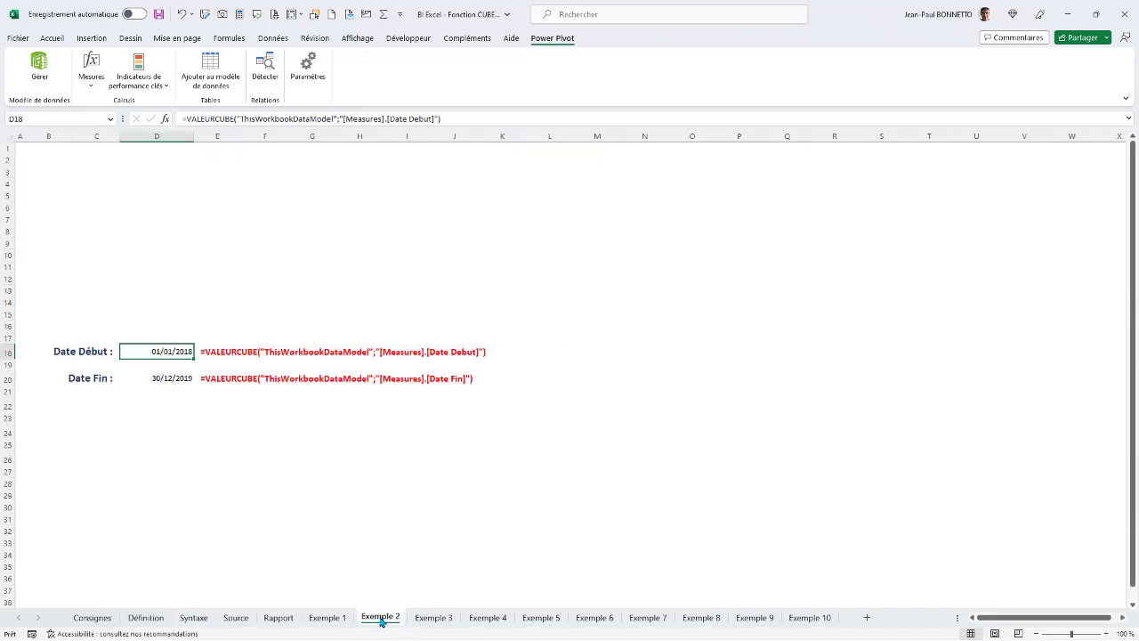
{"action": "left_click", "coordinate": [430, 619]}
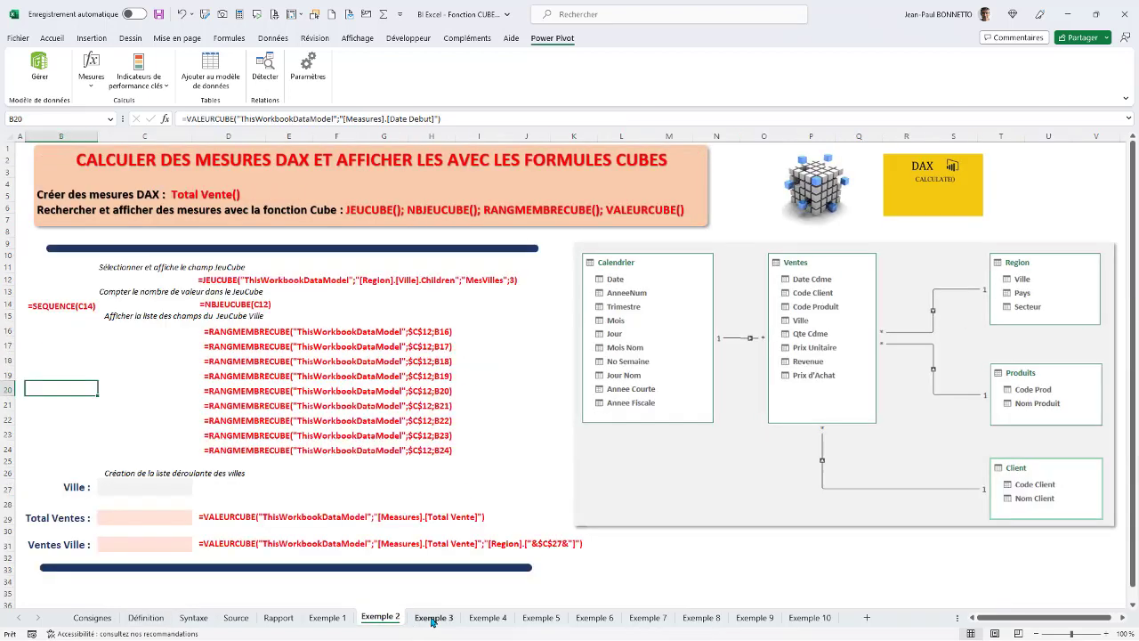
{"action": "left_click", "coordinate": [153, 277]}
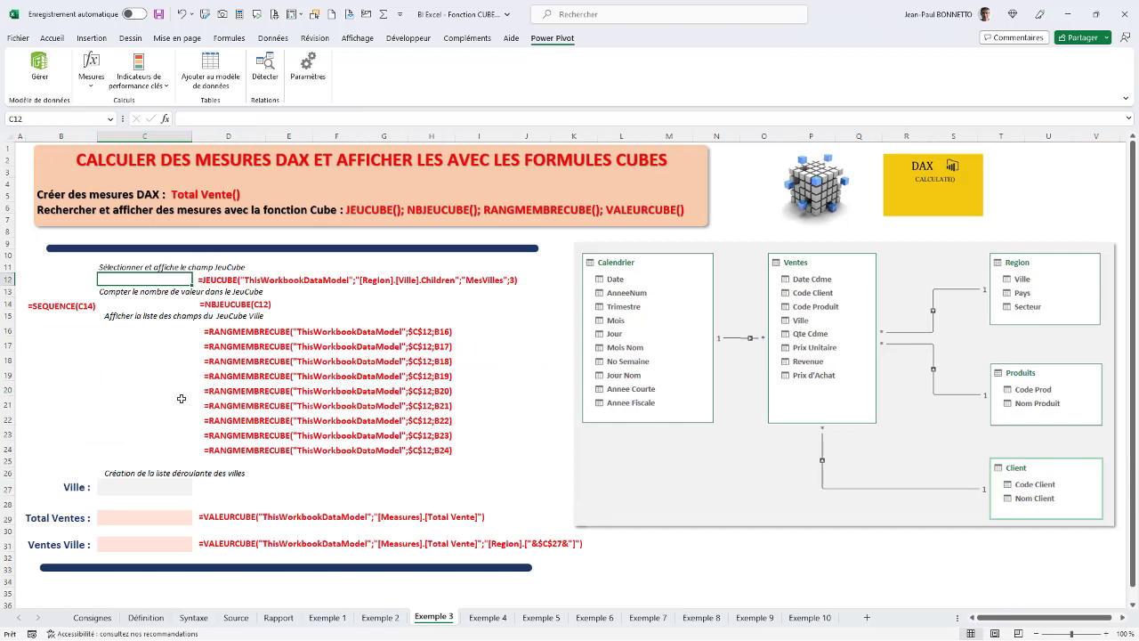
{"action": "left_click", "coordinate": [164, 484]}
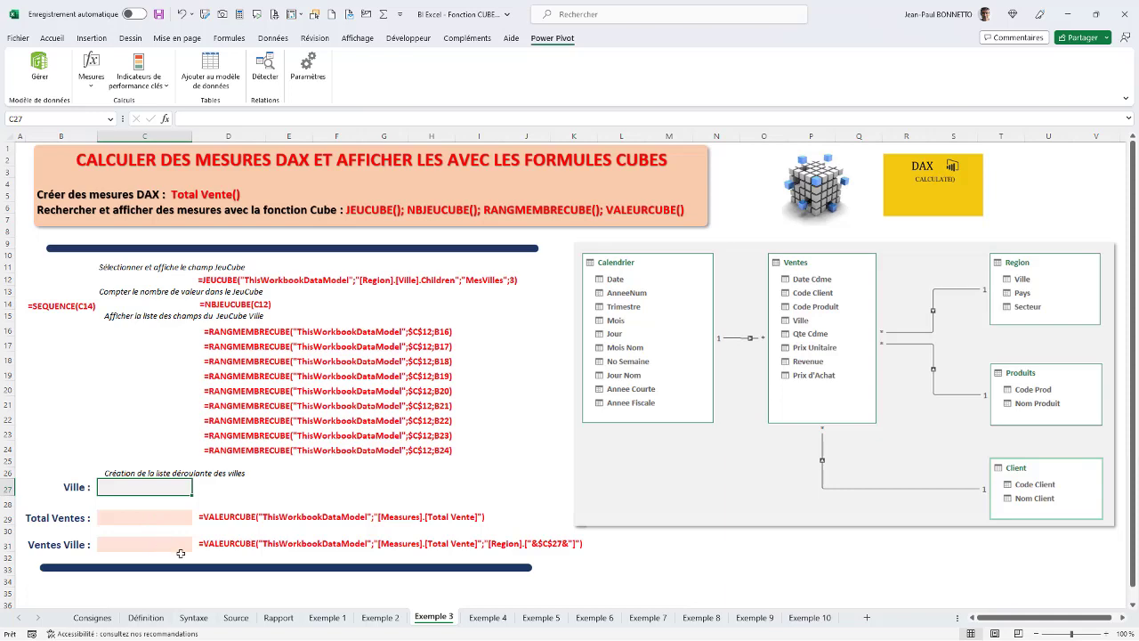
Inspect the Total Vente measure and the Region table in the data model, widening the Ville column to read the city names
{"action": "left_click", "coordinate": [41, 64]}
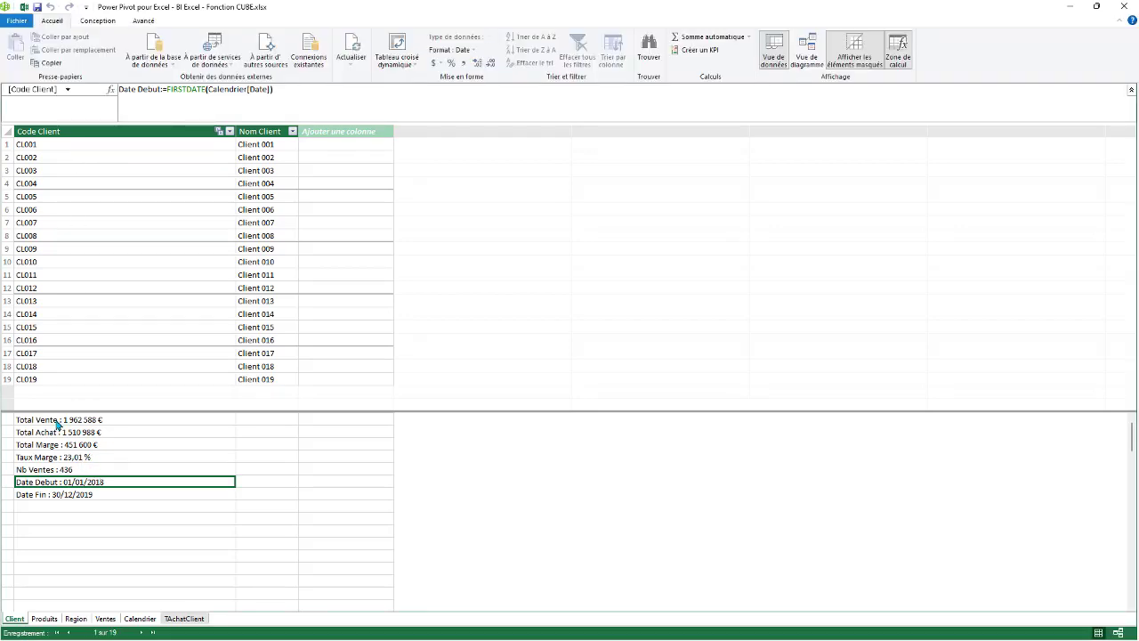
{"action": "left_click", "coordinate": [84, 419]}
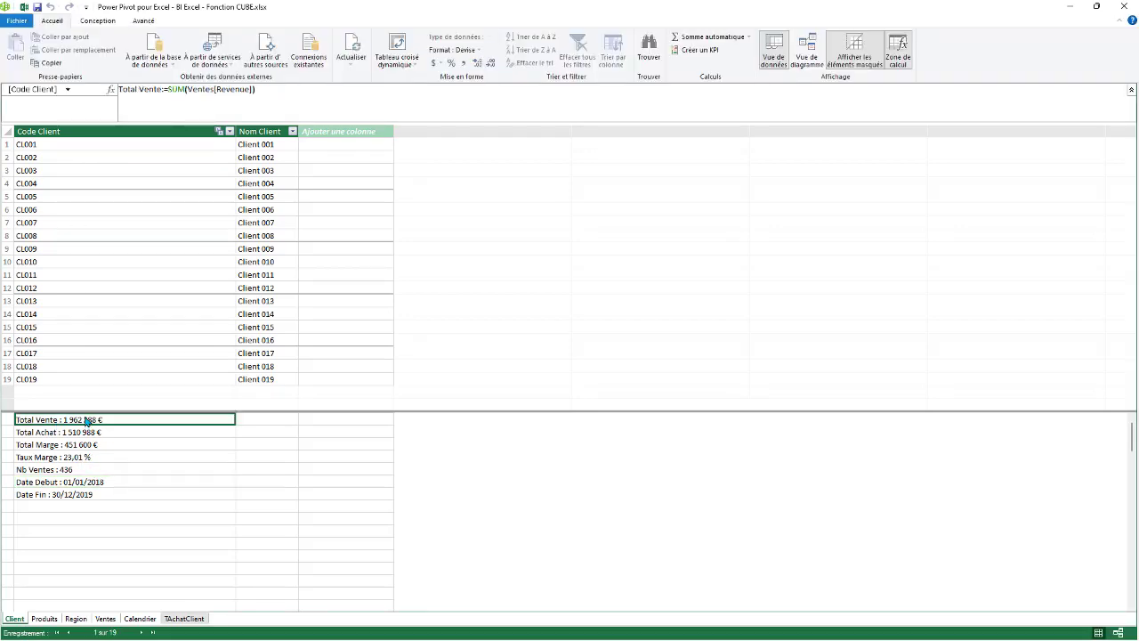
{"action": "left_click", "coordinate": [77, 621]}
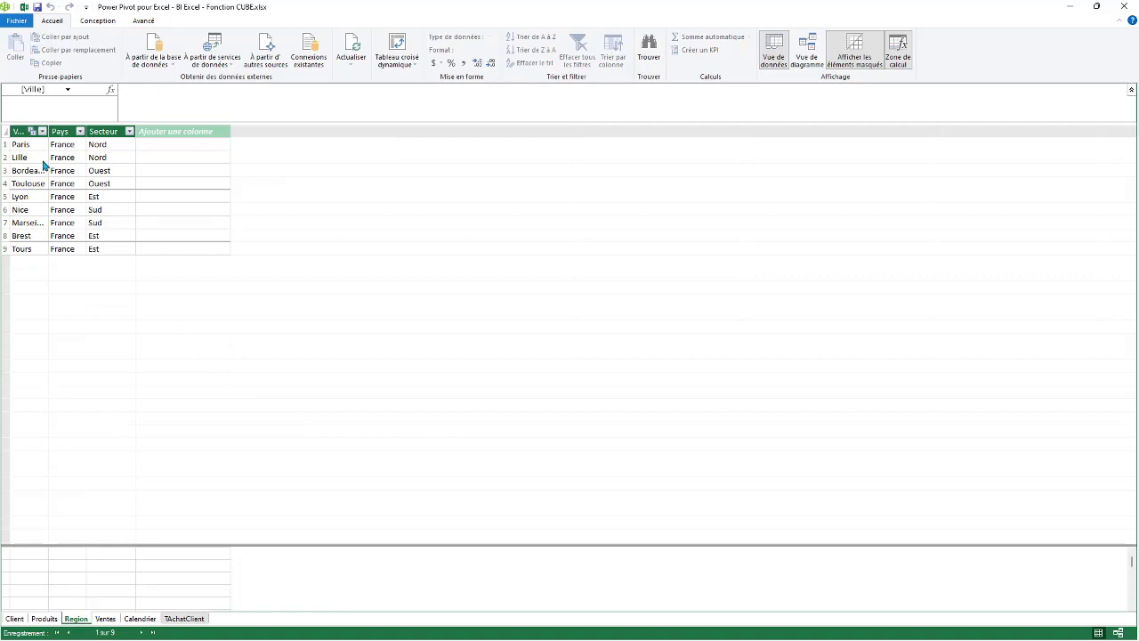
{"action": "left_click_drag", "start_coordinate": [48, 130], "coordinate": [138, 213]}
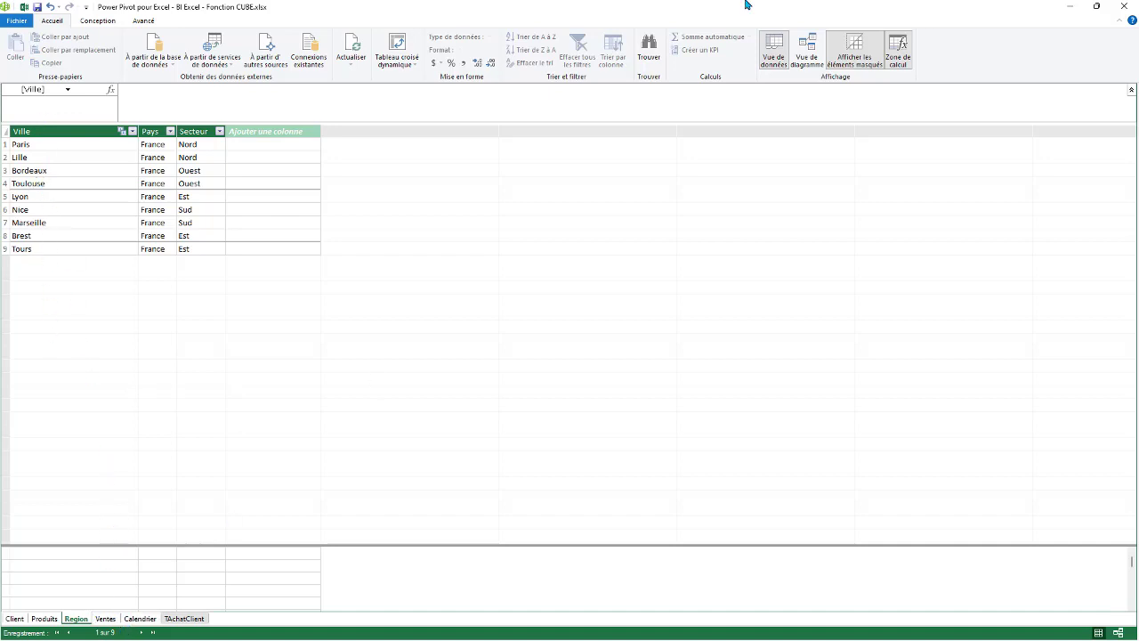
{"action": "left_click", "coordinate": [1123, 7]}
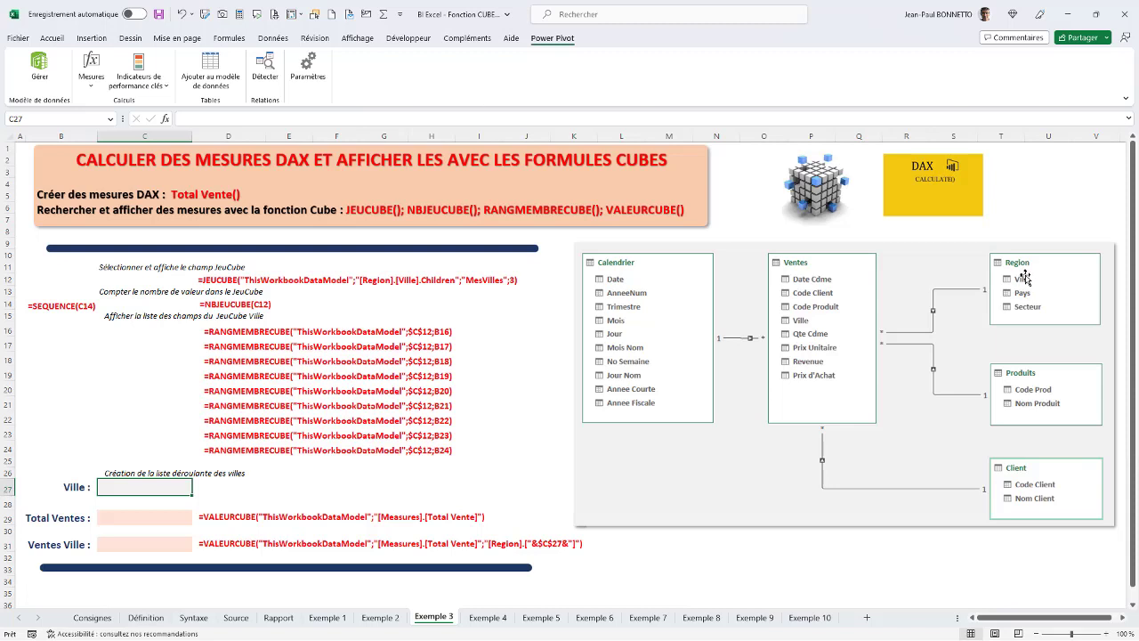
Start a JEUCUBE formula in cell C12 with ThisWorkbookDataModel as its connection argument
{"action": "left_click", "coordinate": [131, 282]}
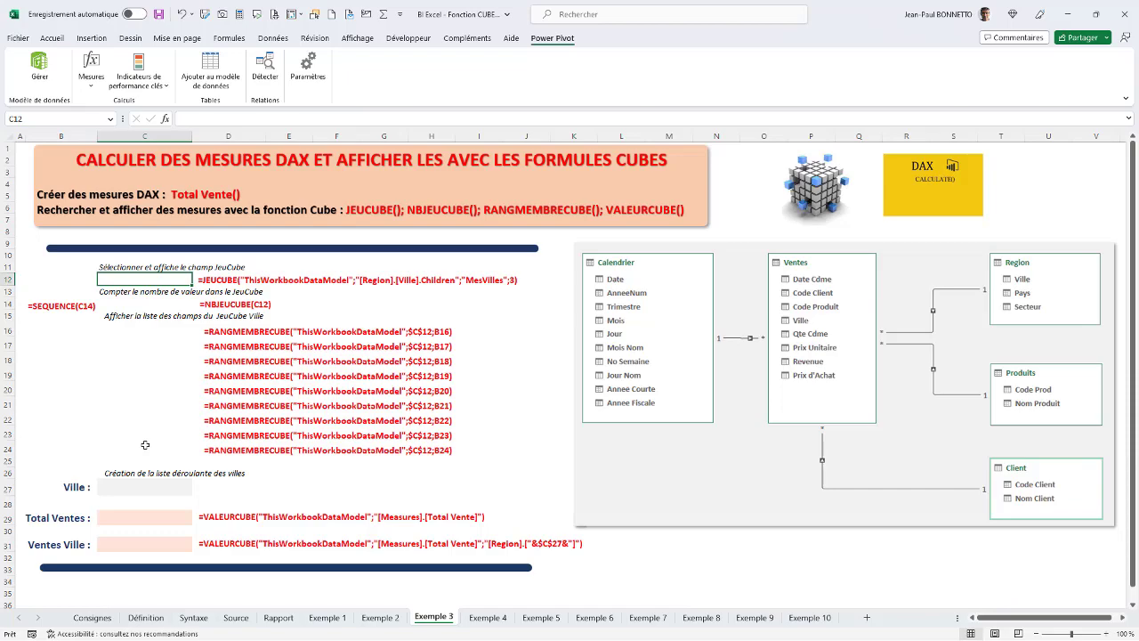
{"action": "type", "text": "="}
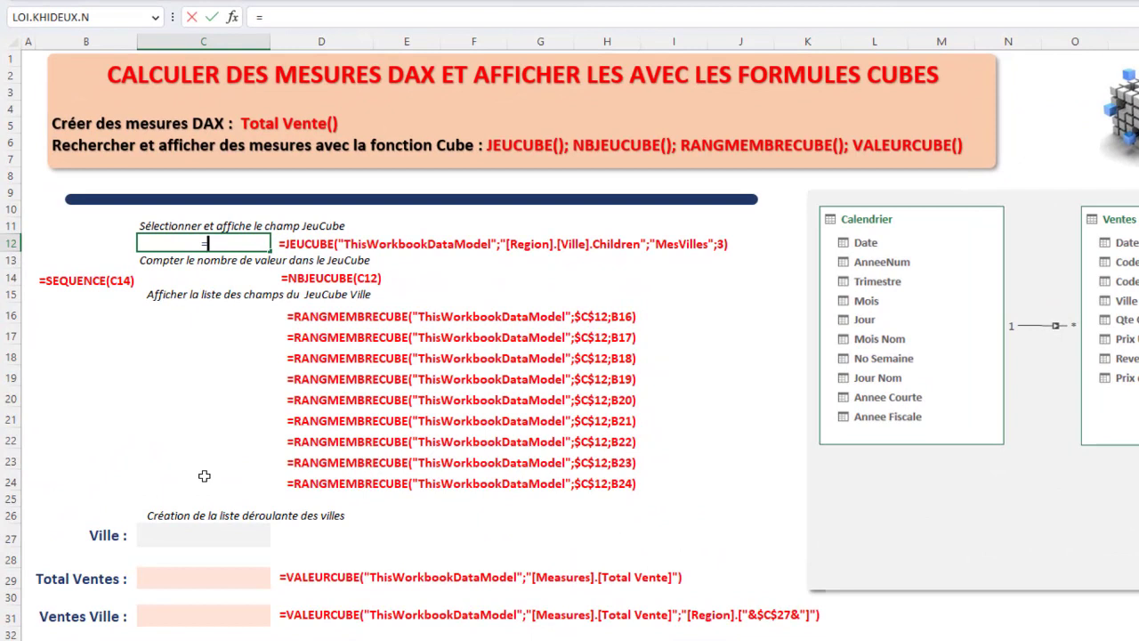
{"action": "type", "text": "JEU"}
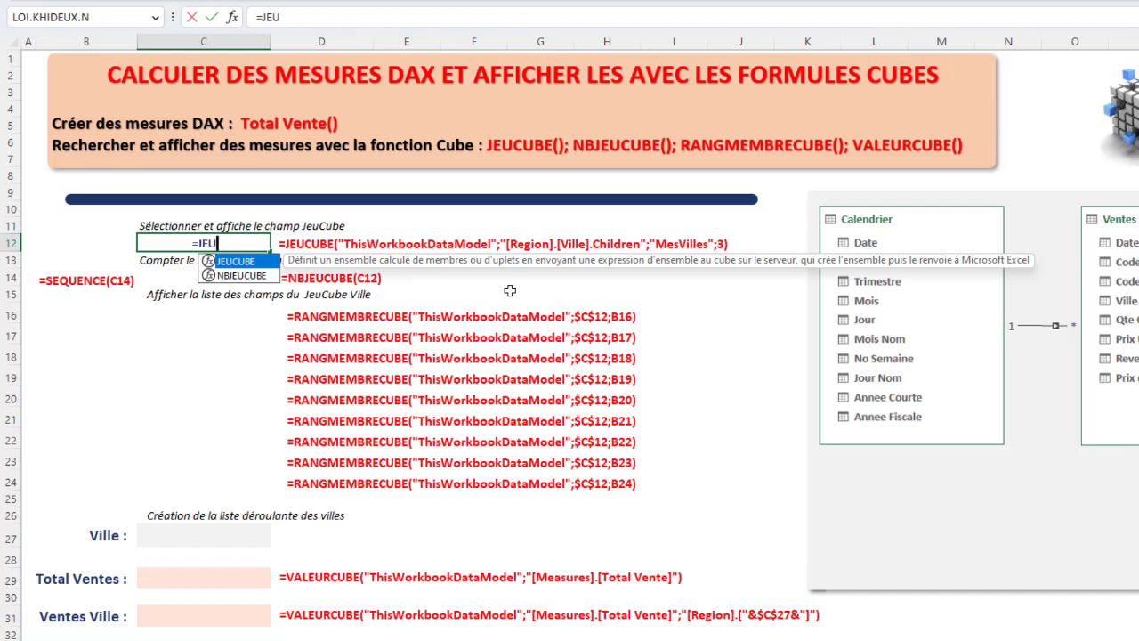
{"action": "double_click", "coordinate": [238, 262]}
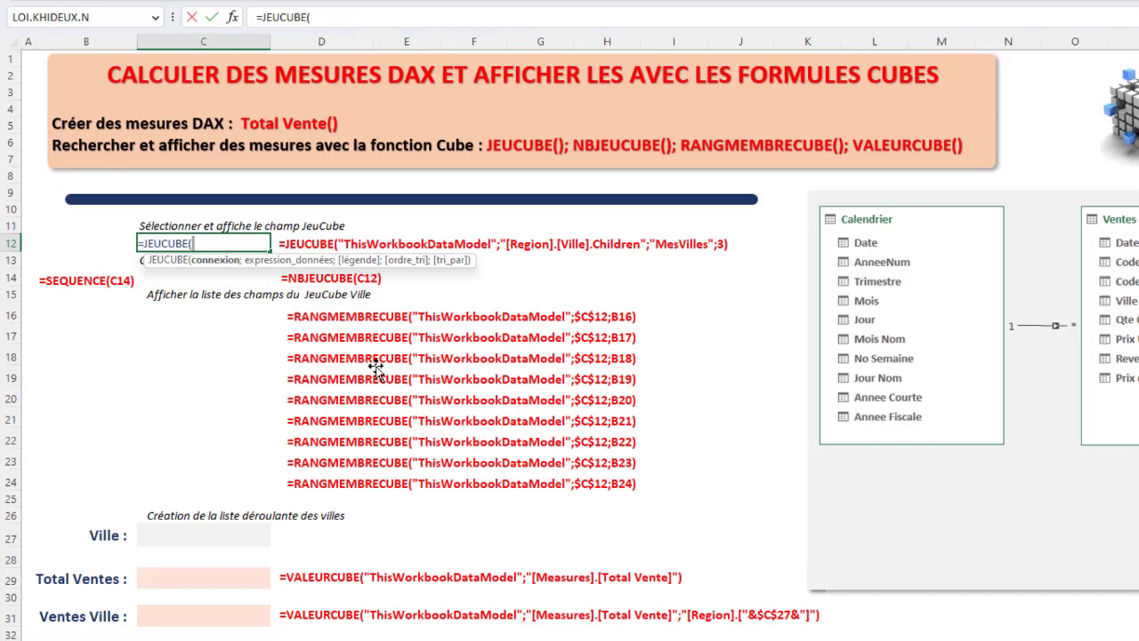
{"action": "type", "text": "\""}
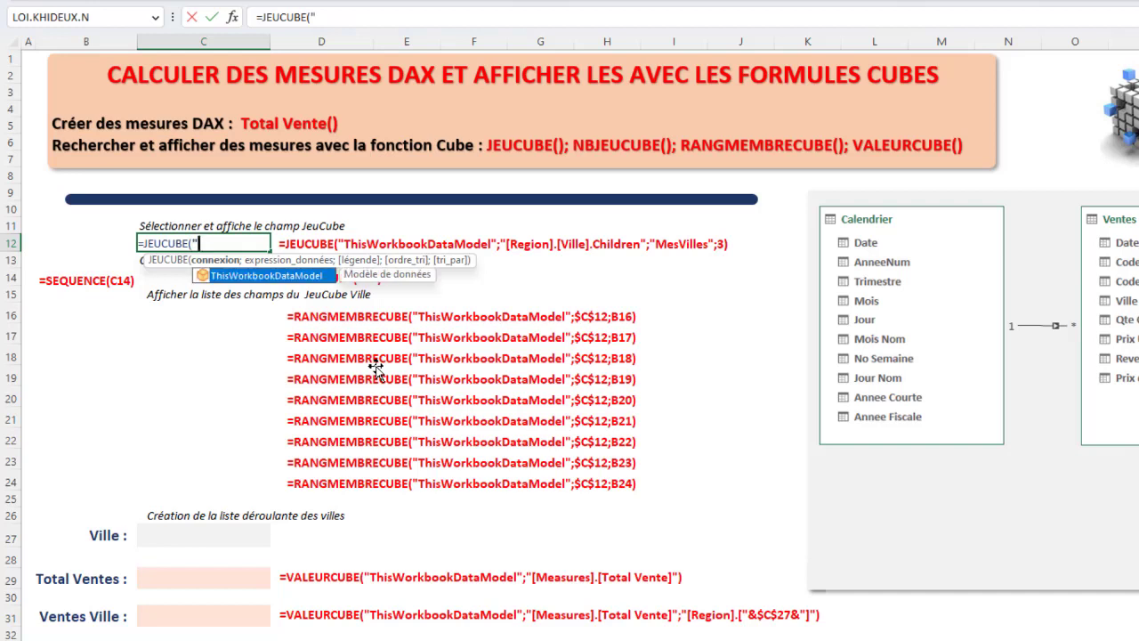
{"action": "double_click", "coordinate": [285, 276]}
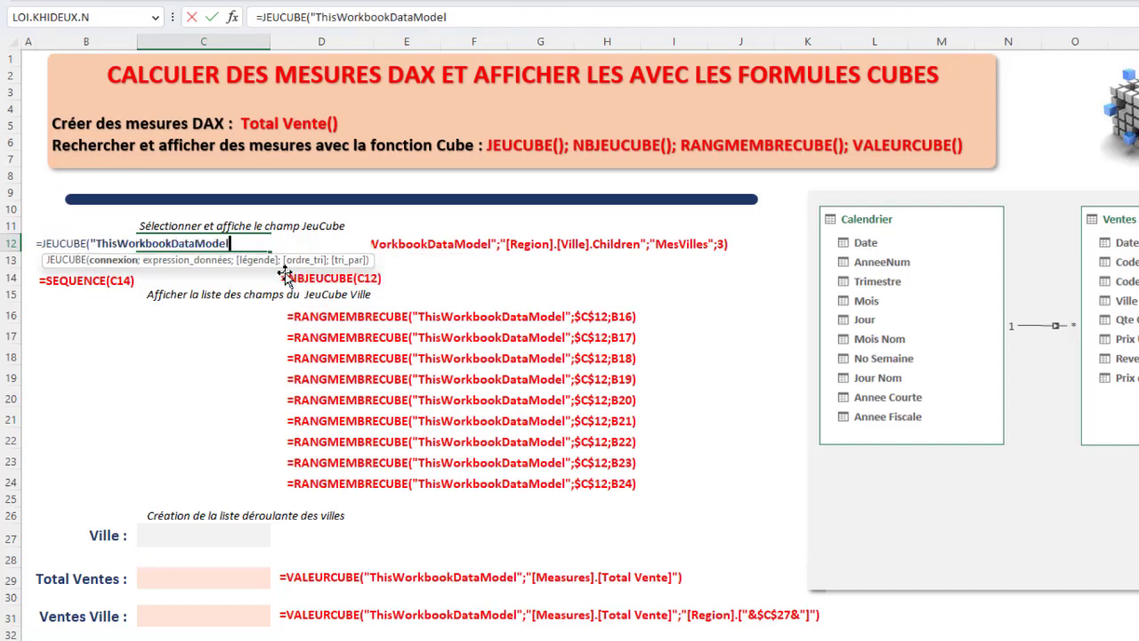
{"action": "type", "text": "\";"}
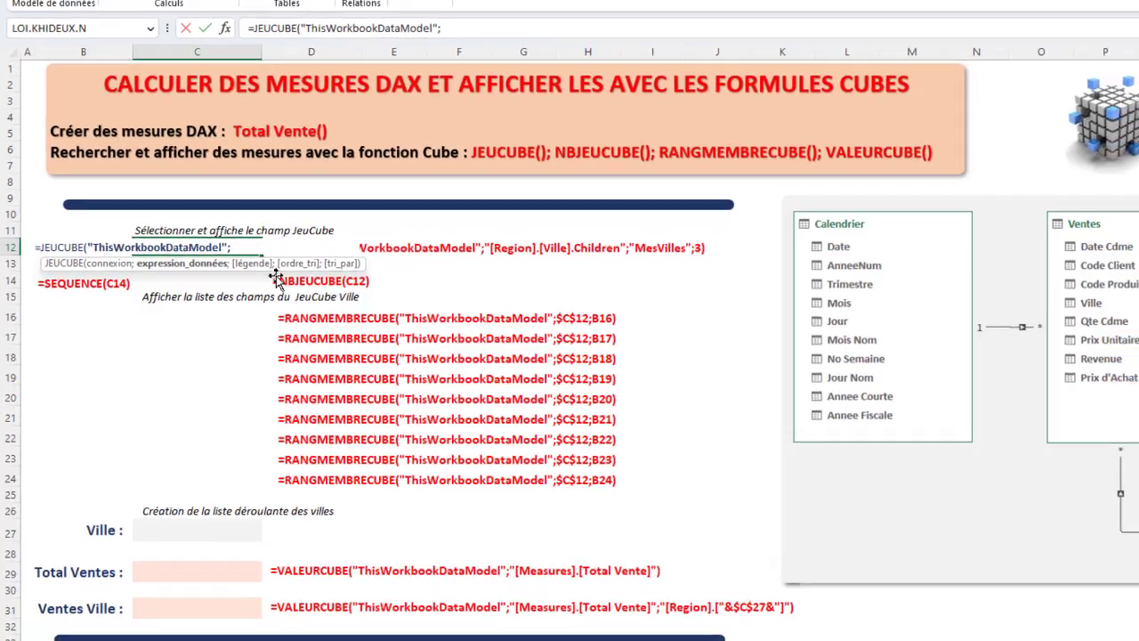
Complete the JEUCUBE formula with the set expression "[Region].[Ville]" and validate it
{"action": "type", "text": "\""}
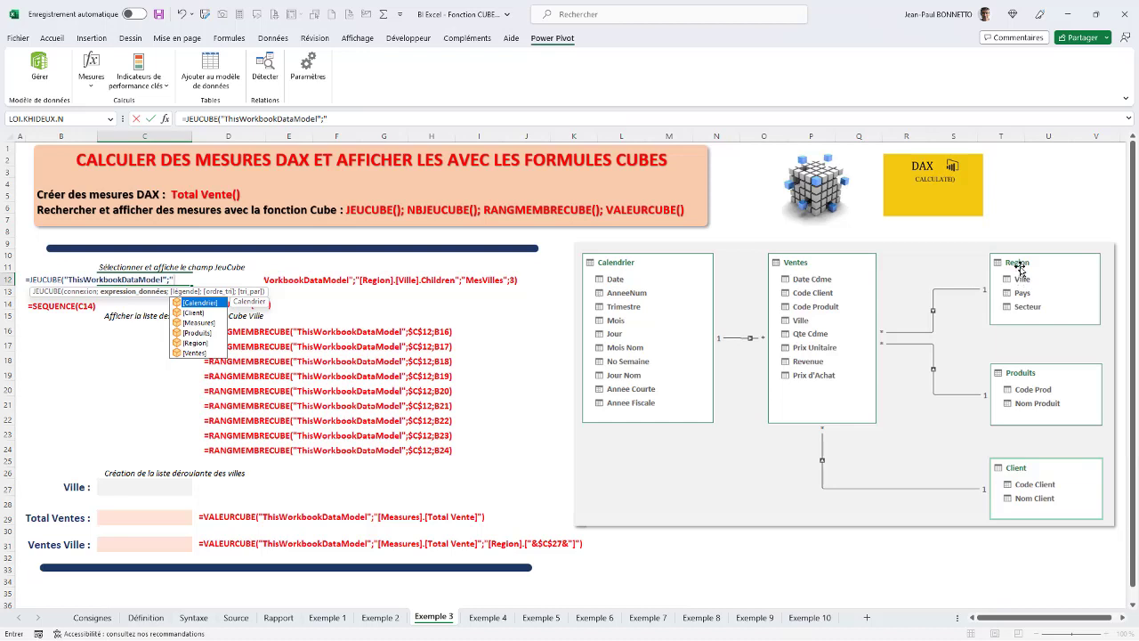
{"action": "double_click", "coordinate": [194, 347]}
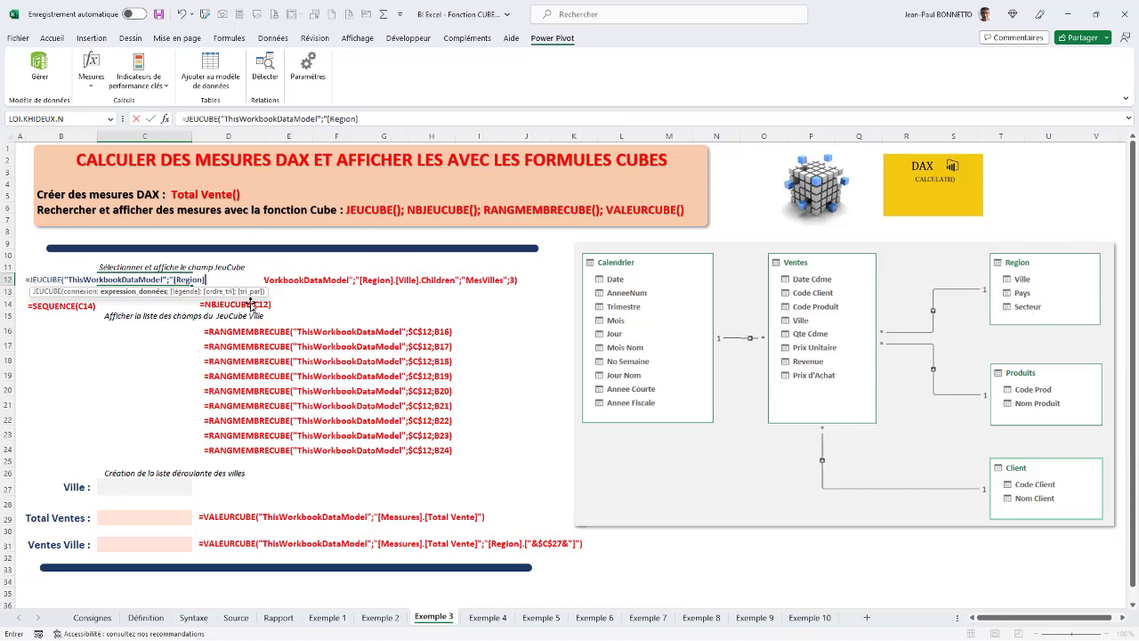
{"action": "type", "text": "."}
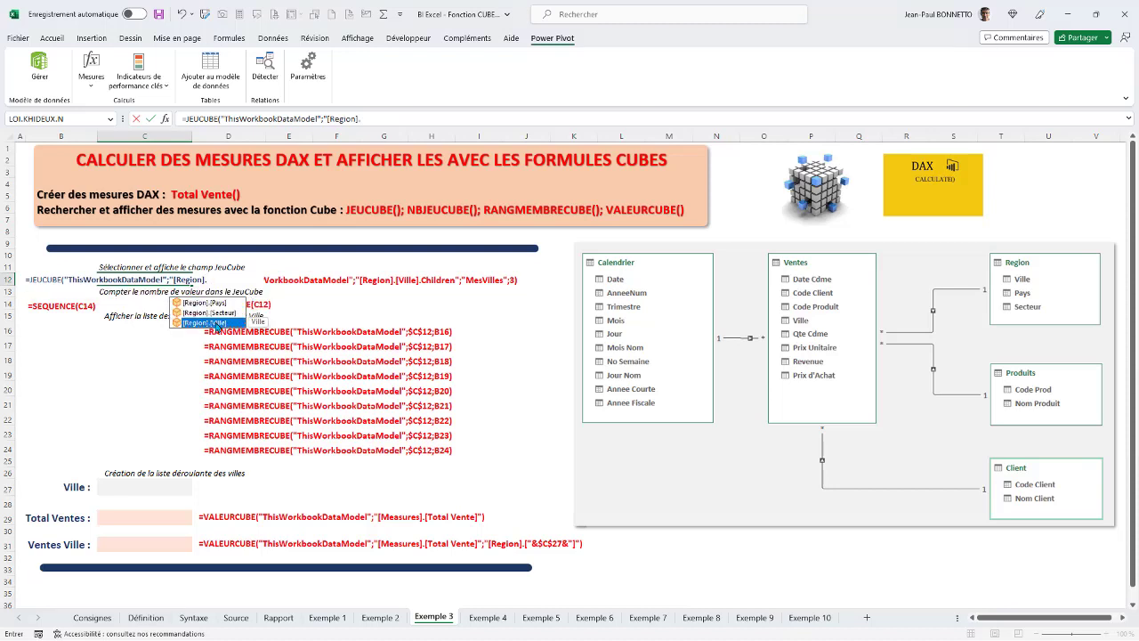
{"action": "double_click", "coordinate": [210, 322]}
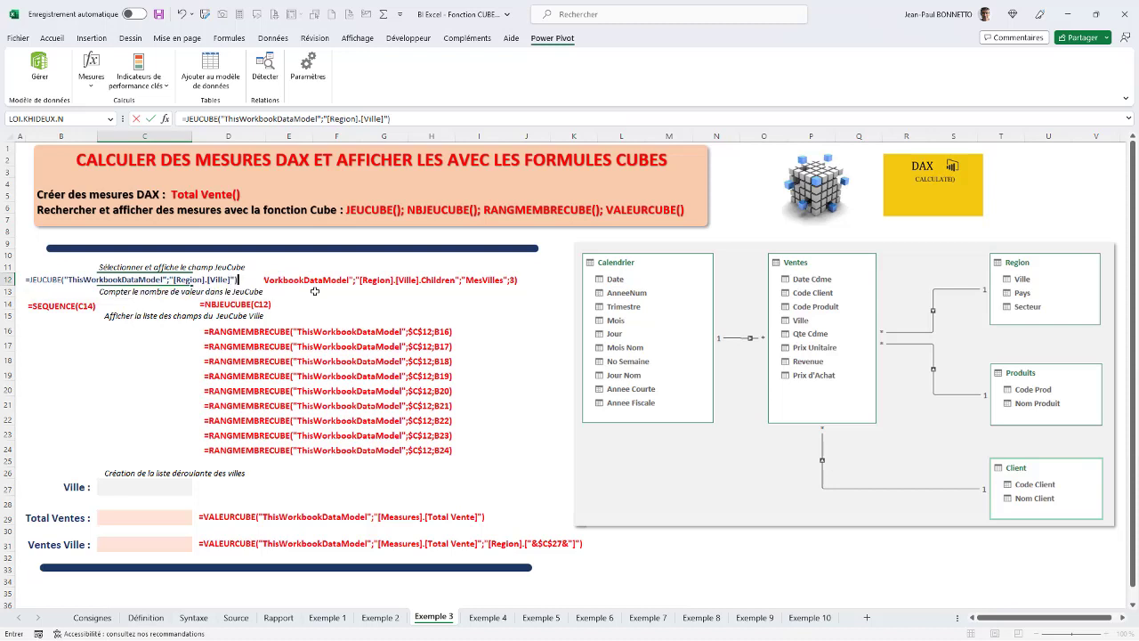
{"action": "key", "text": "Return"}
Extend the set expression of the JEUCUBE formula in cell C12 to "[Region].[Ville].Children"
{"action": "left_click", "coordinate": [158, 280]}
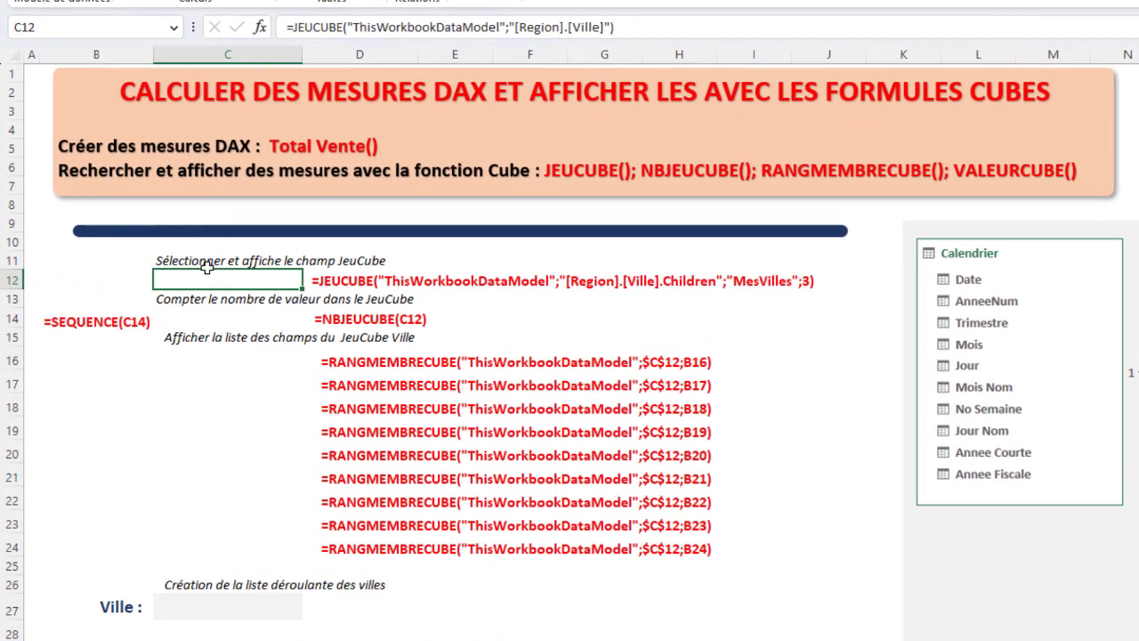
{"action": "double_click", "coordinate": [208, 280]}
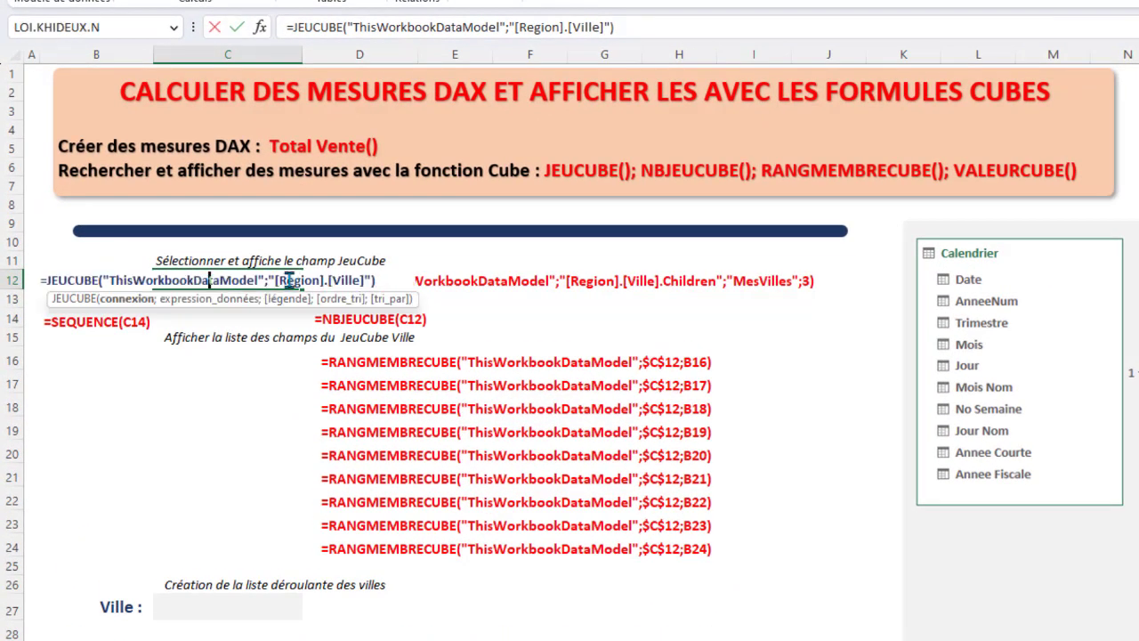
{"action": "left_click", "coordinate": [366, 280]}
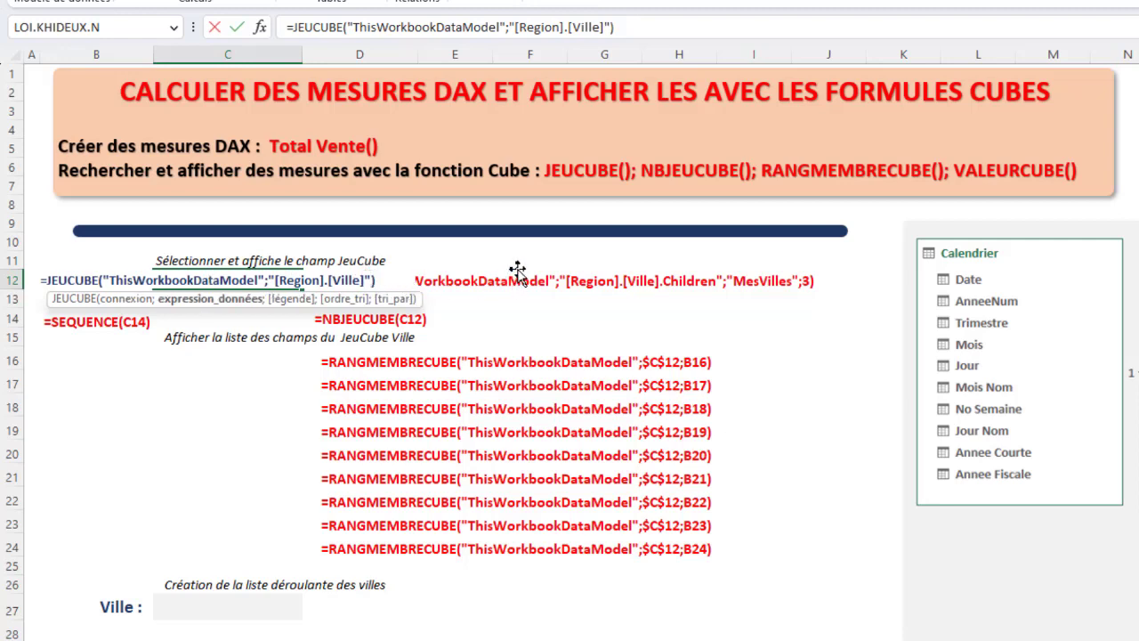
{"action": "type", "text": "."}
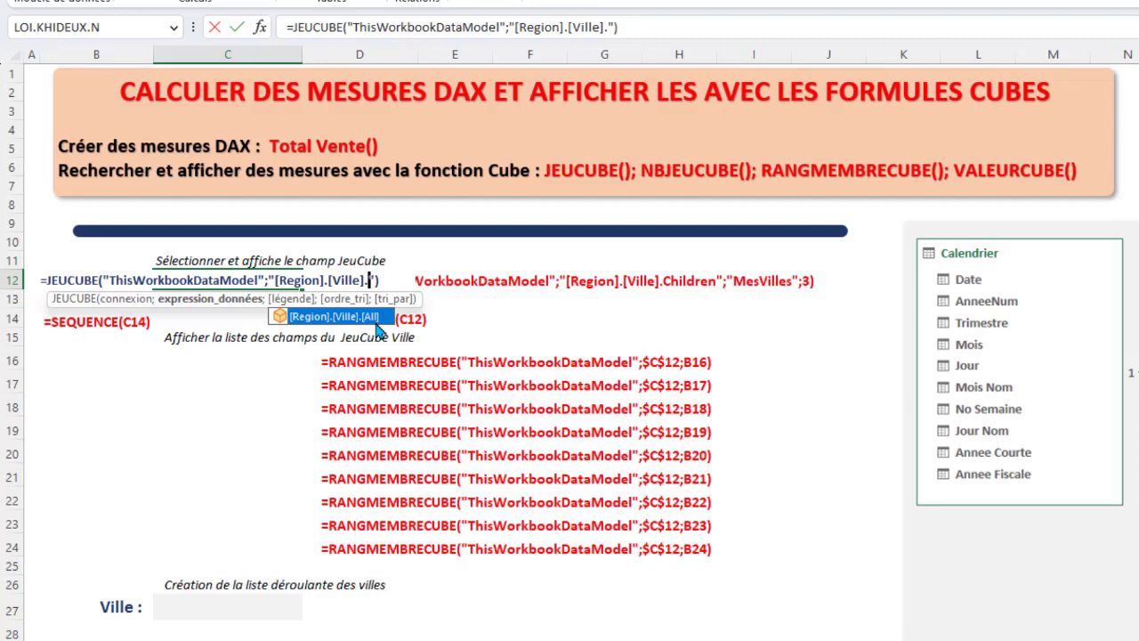
{"action": "type", "text": "Chil"}
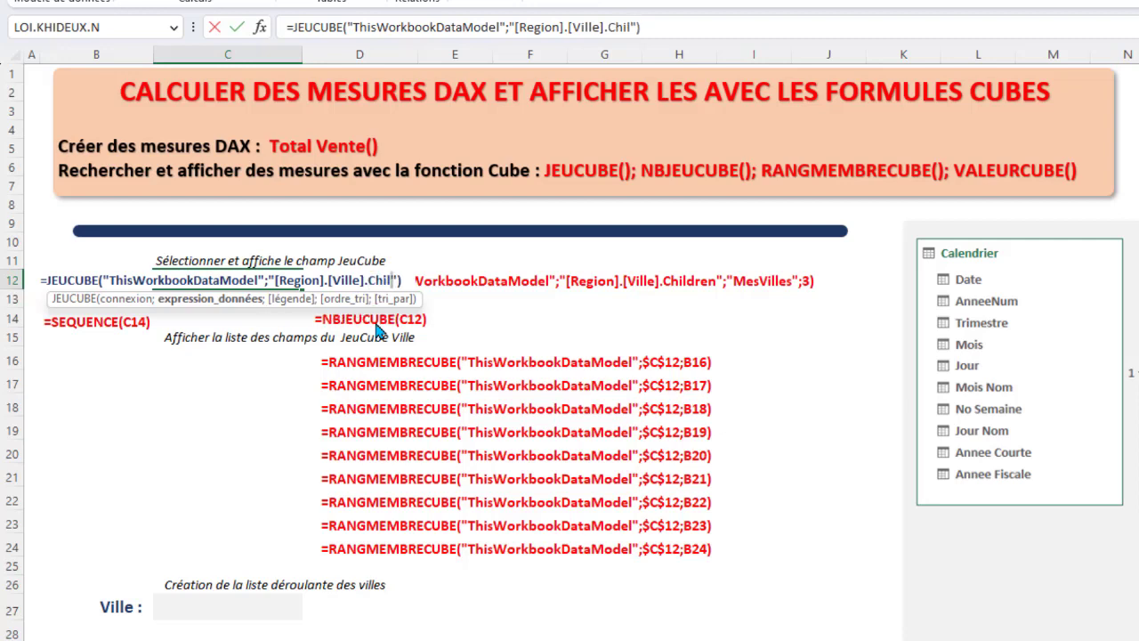
{"action": "type", "text": "dren"}
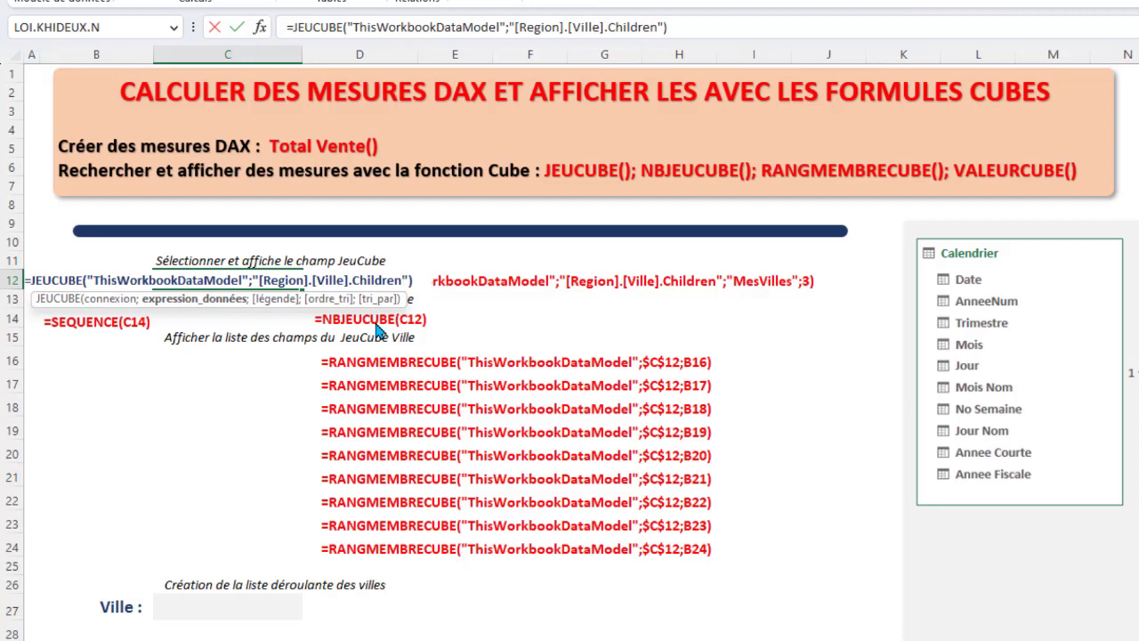
Add the caption "Mes Villes" and sort order 3 (Alphabétique croissant) to the JEUCUBE formula, and validate it
{"action": "left_click", "coordinate": [412, 280]}
{"action": "type", "text": ";"}
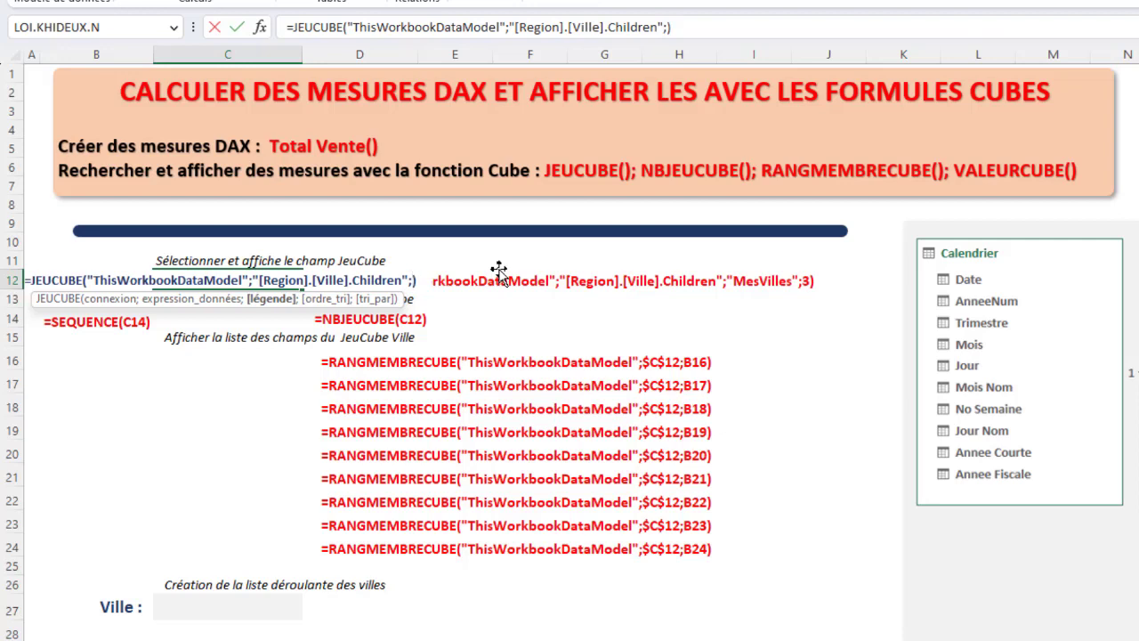
{"action": "type", "text": "\"Mes"}
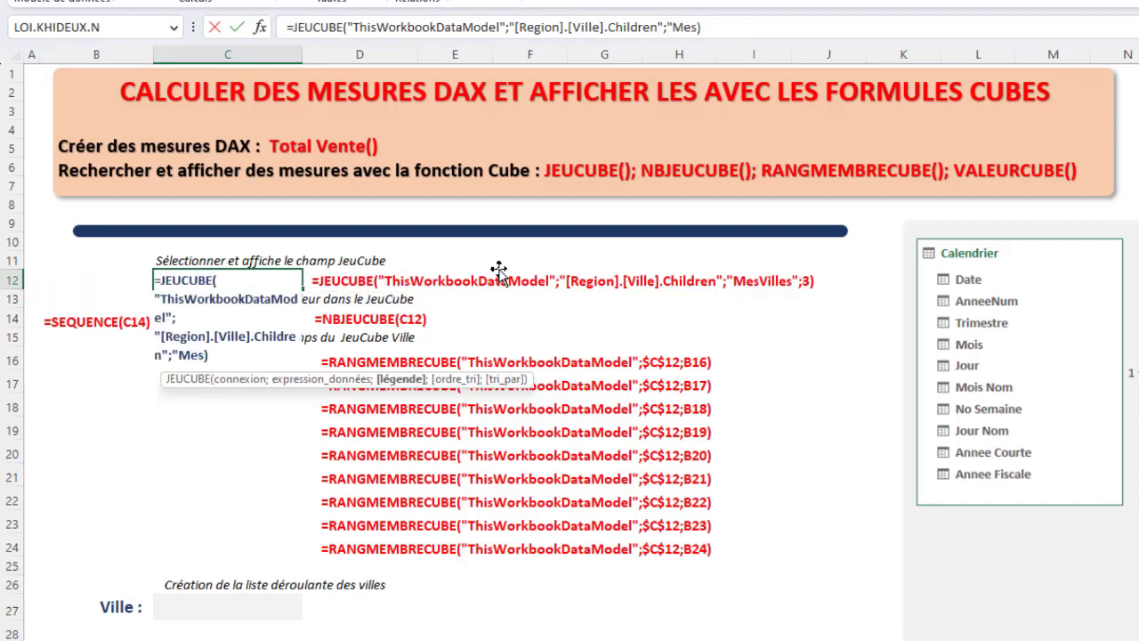
{"action": "type", "text": " Villes\""}
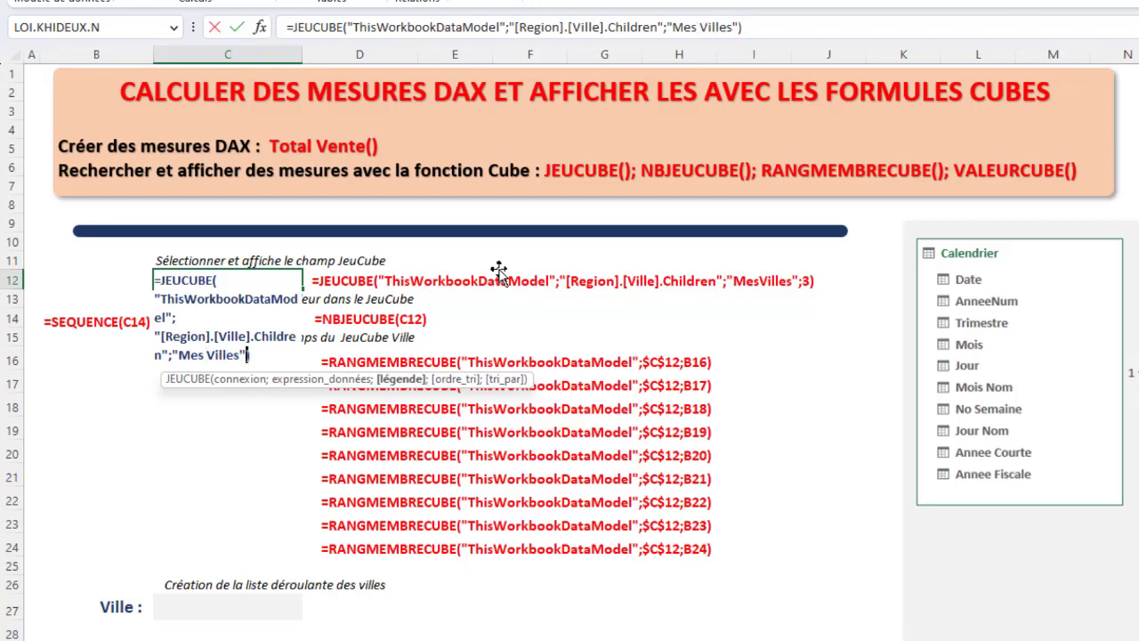
{"action": "type", "text": ";"}
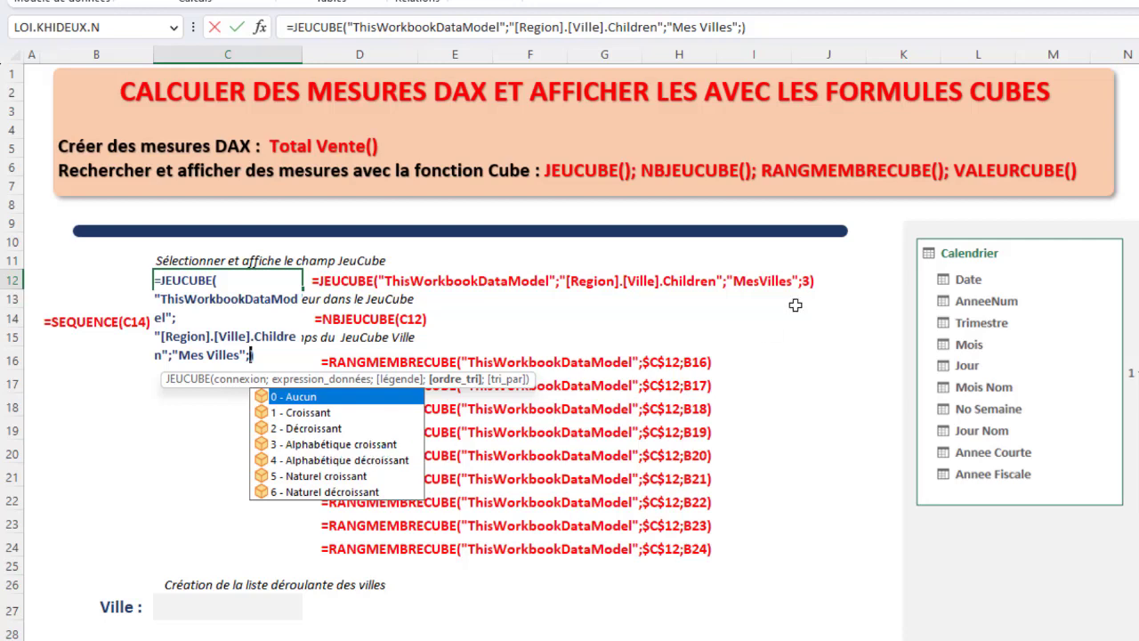
{"action": "type", "text": "3"}
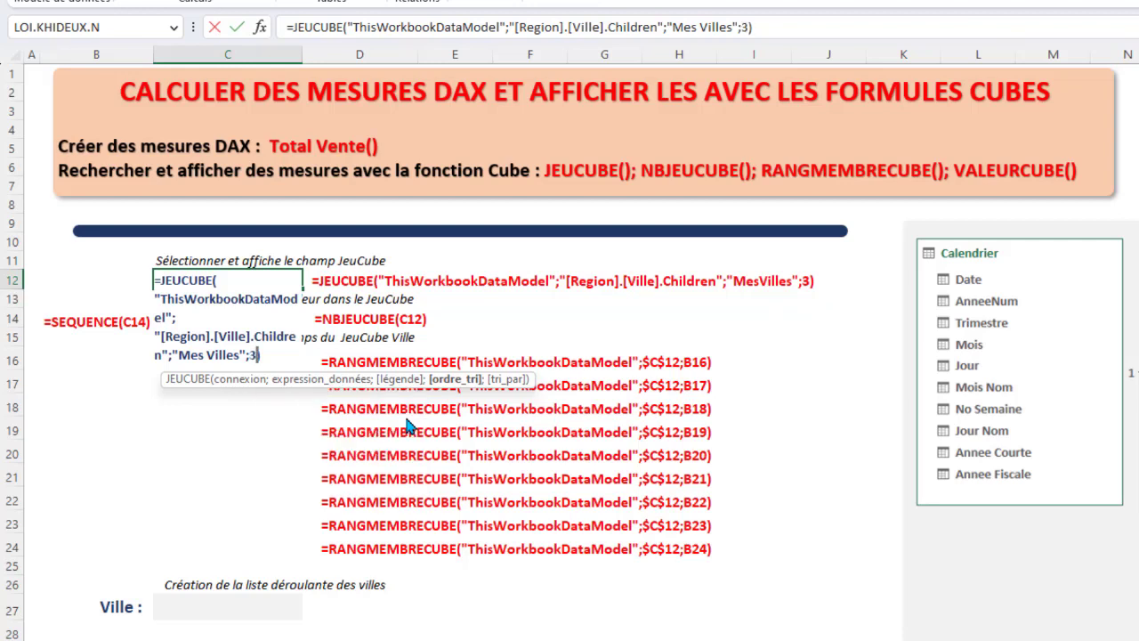
{"action": "key", "text": "Return"}
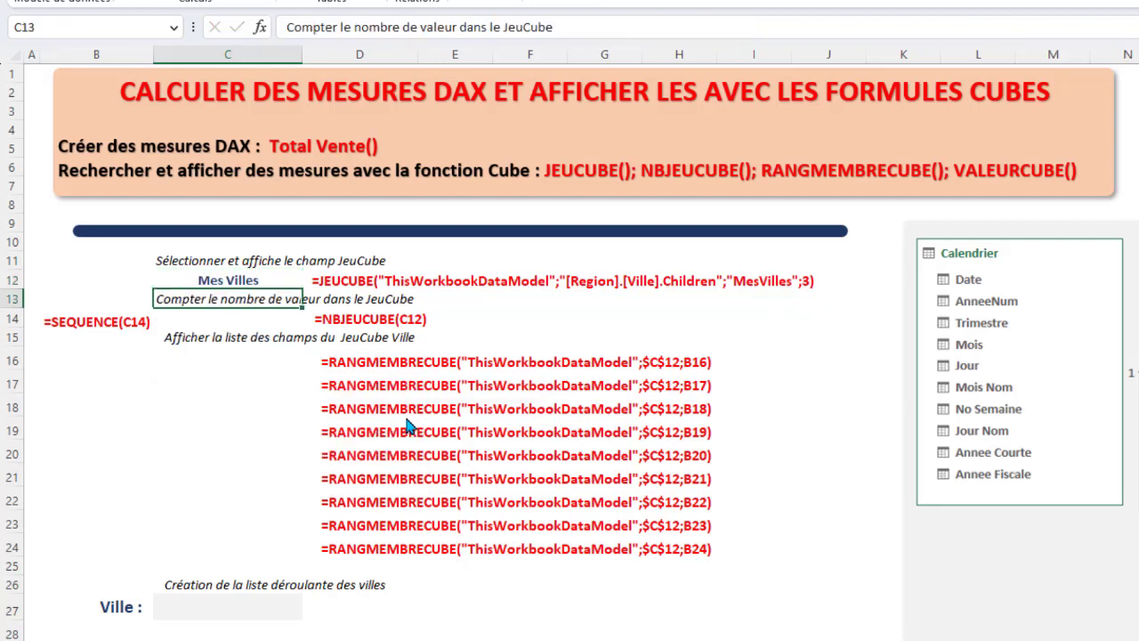
Review the JEUCUBE formula in cell C12 against the Ville column of the Region table in the data model
{"action": "left_click", "coordinate": [234, 278]}
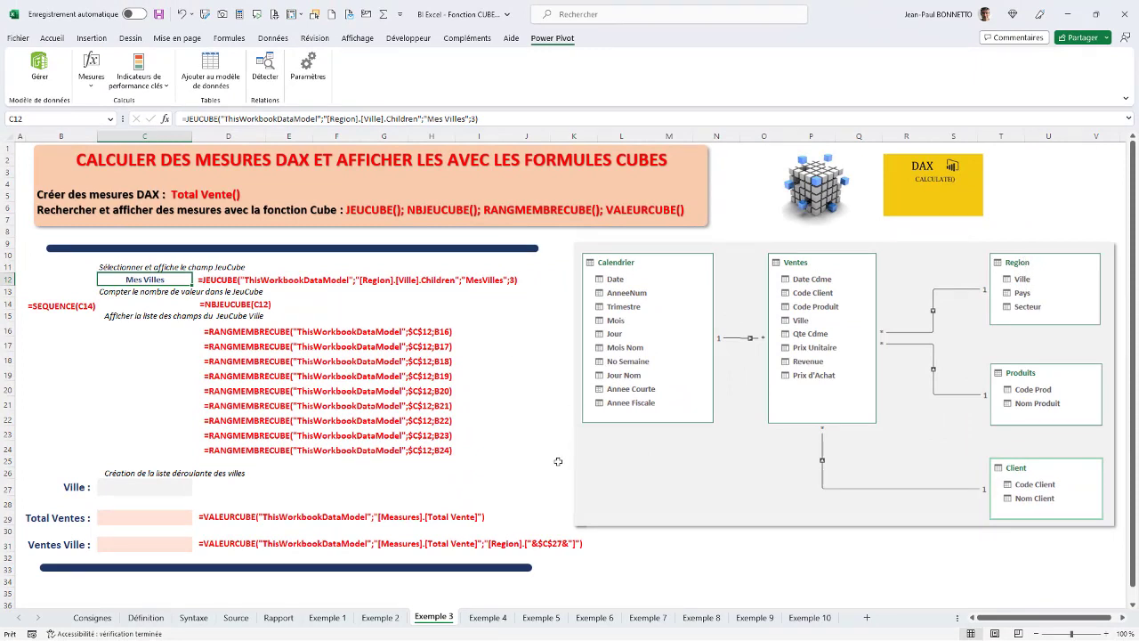
{"action": "left_click", "coordinate": [39, 67]}
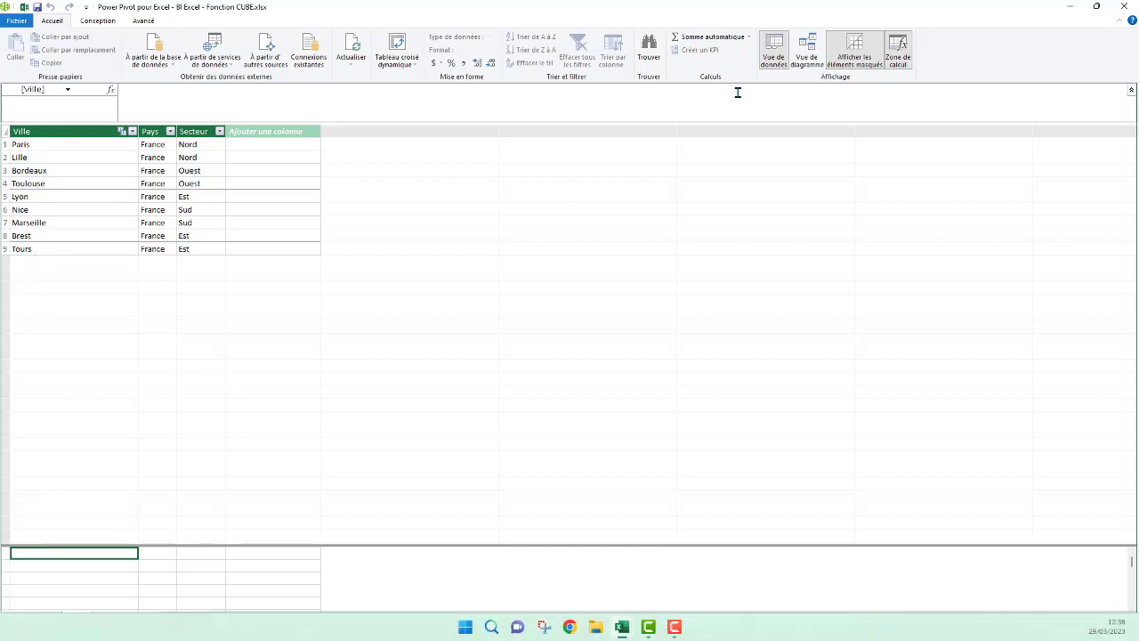
{"action": "left_click", "coordinate": [1123, 6]}
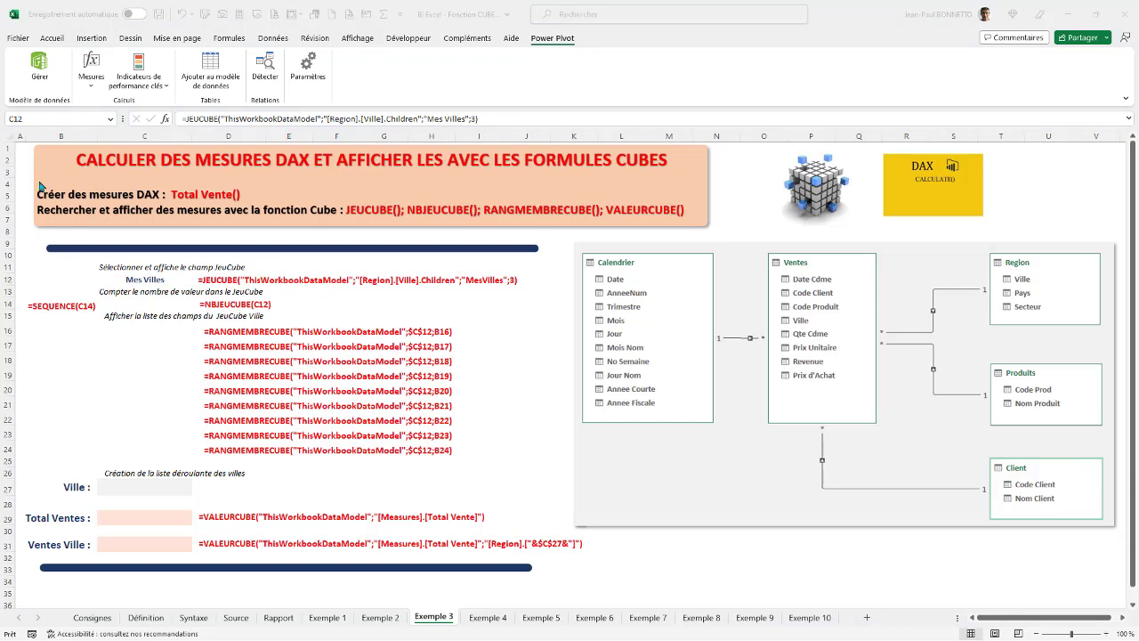
{"action": "left_click", "coordinate": [151, 283]}
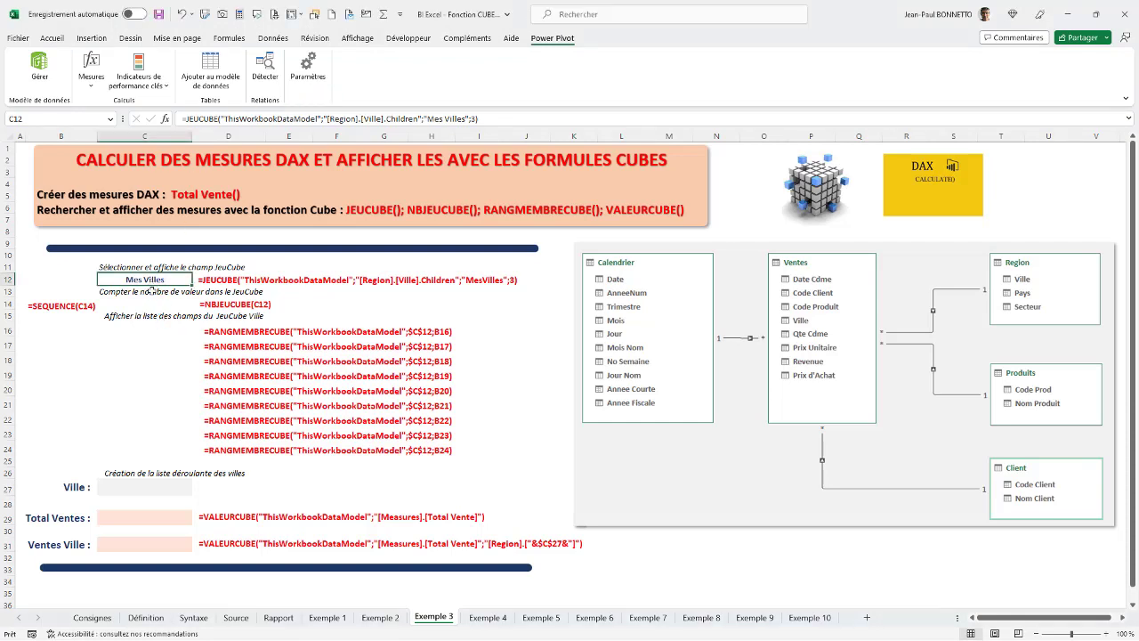
Count the members of the city set in cell C14 with =NBJEUCUBE(C12), and check the Ville column in the data model
{"action": "left_click", "coordinate": [150, 301]}
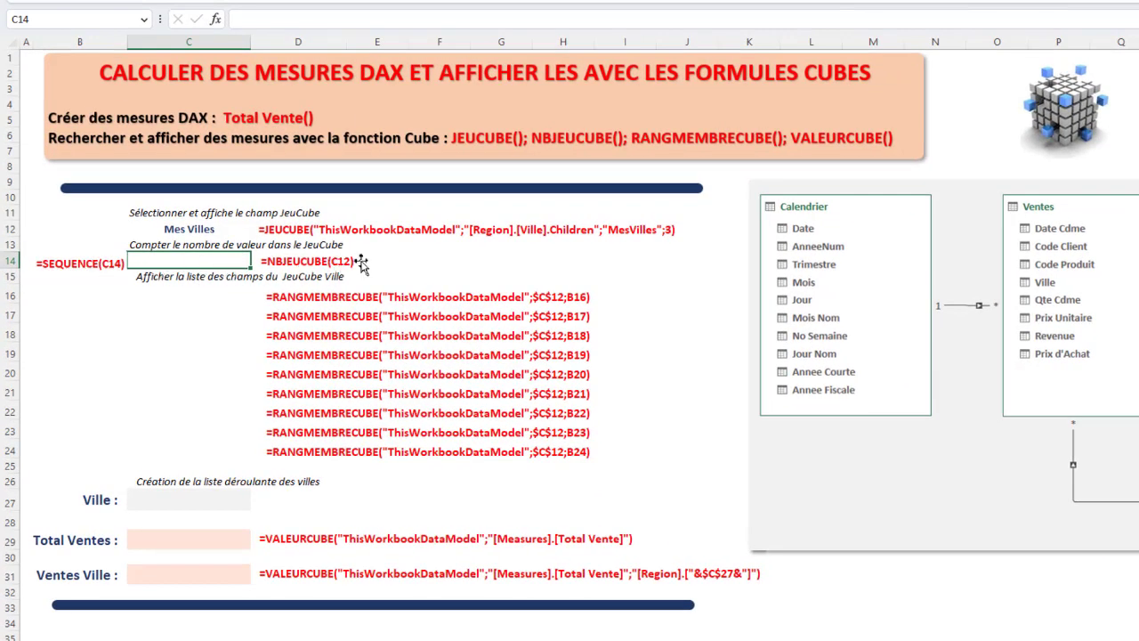
{"action": "type", "text": "="}
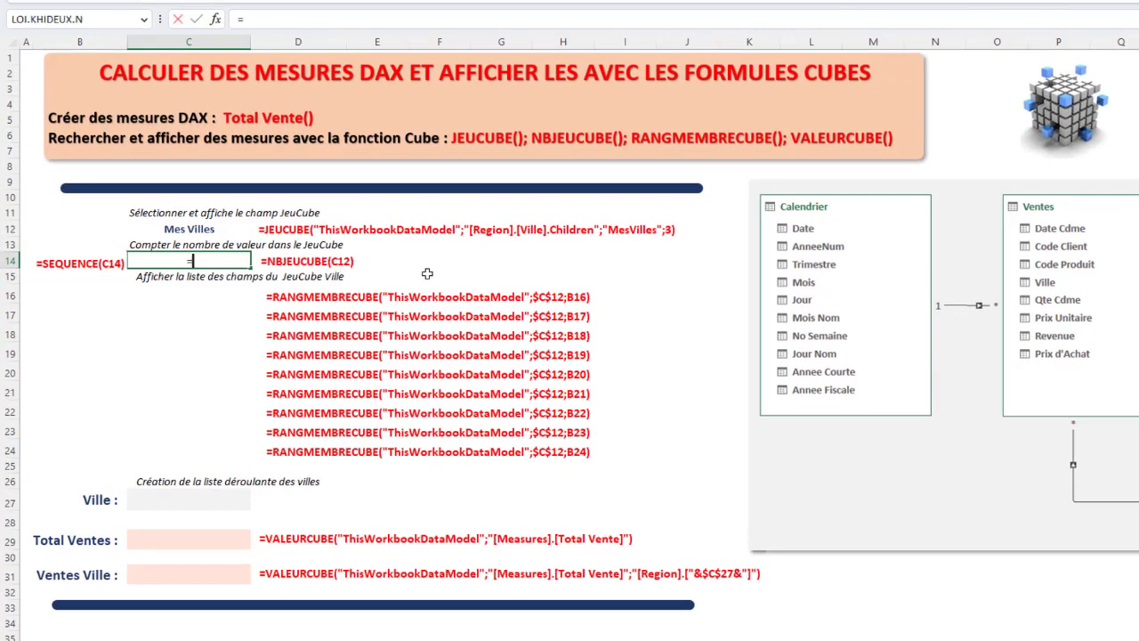
{"action": "type", "text": "NB"}
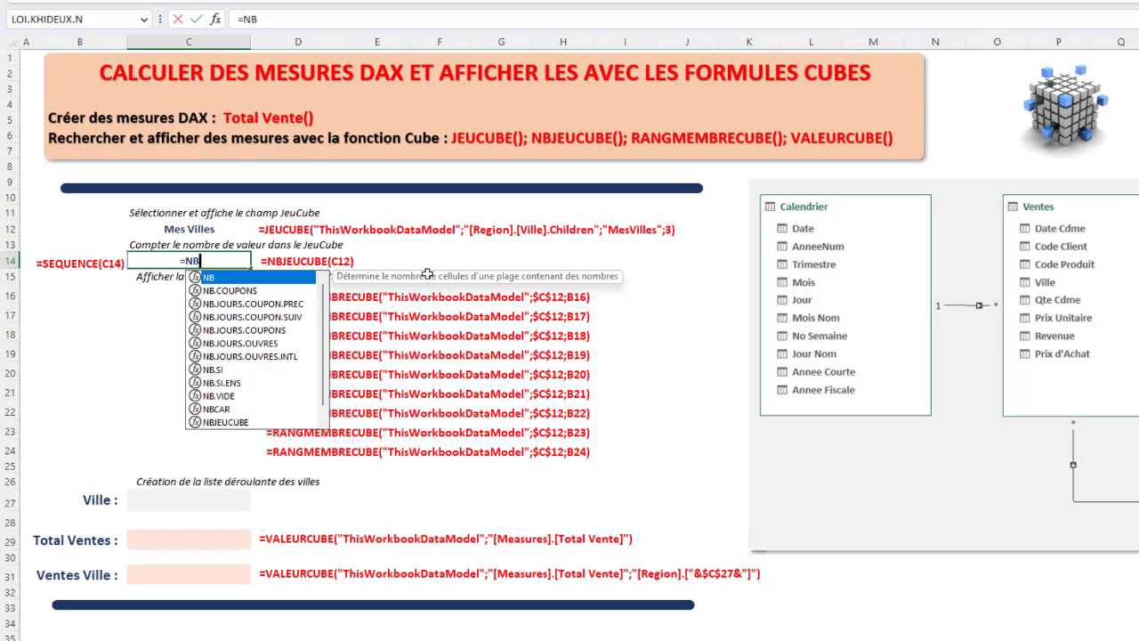
{"action": "left_click", "coordinate": [227, 423]}
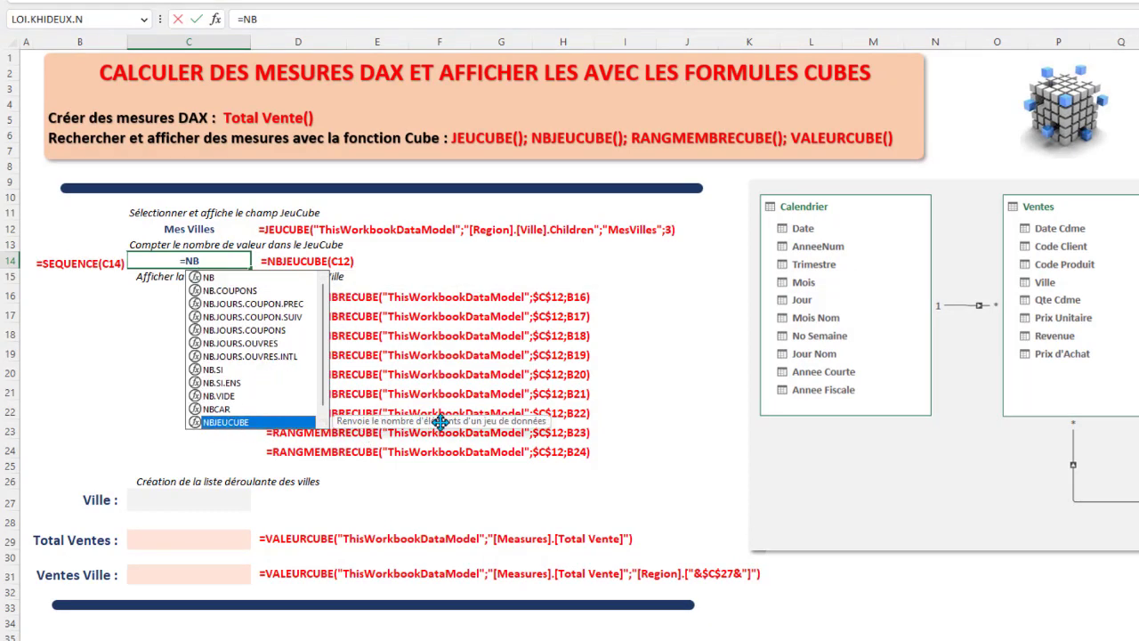
{"action": "double_click", "coordinate": [235, 421]}
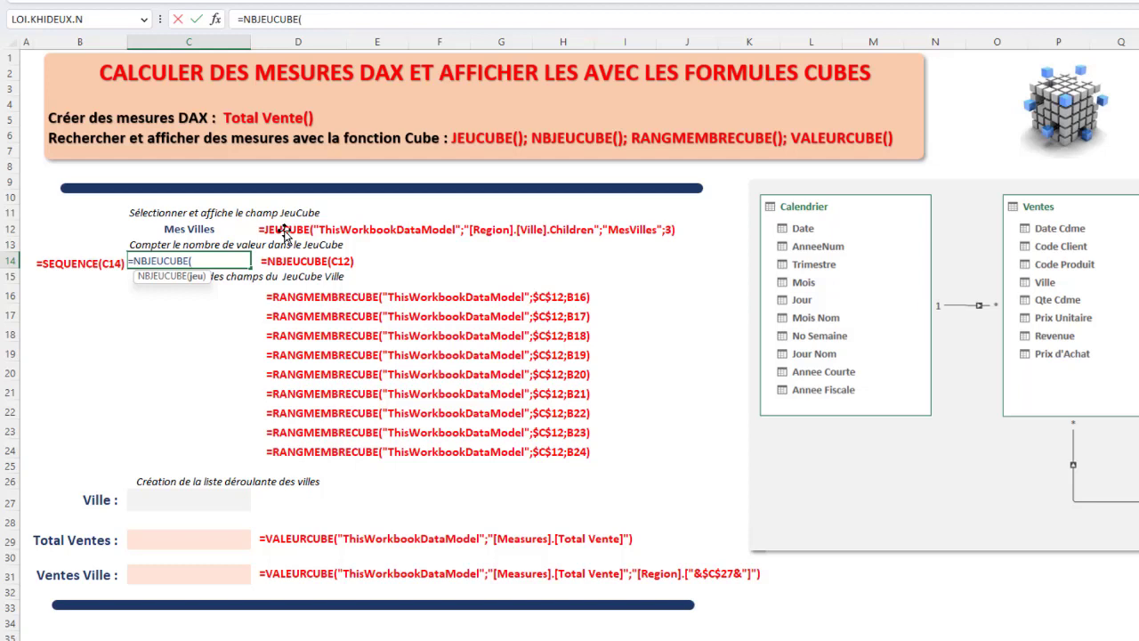
{"action": "left_click", "coordinate": [198, 229]}
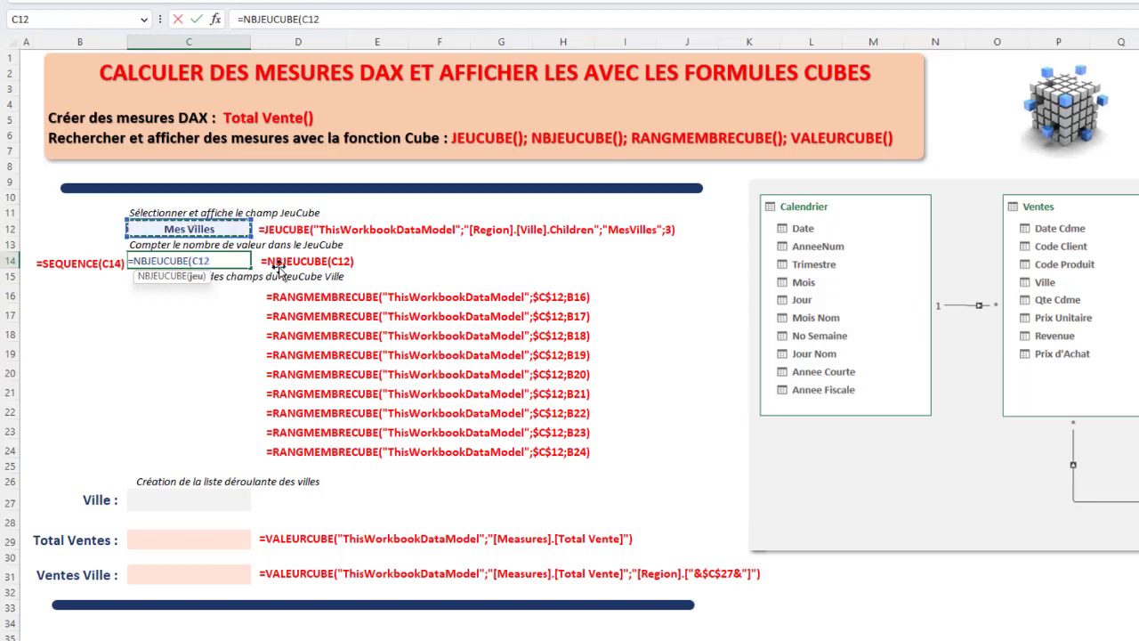
{"action": "type", "text": ")"}
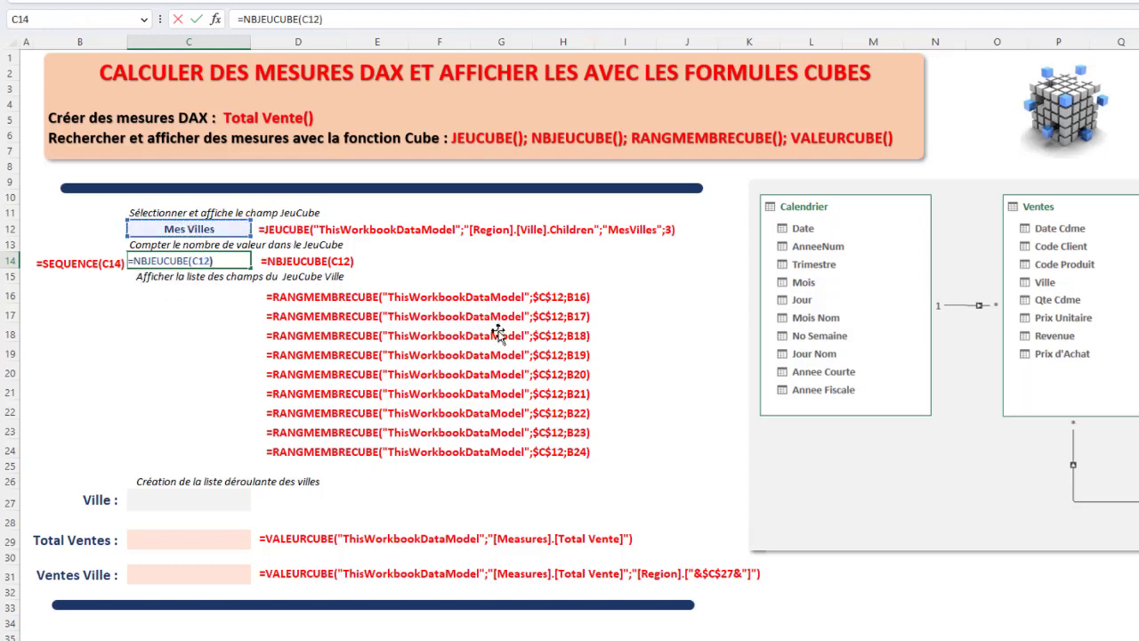
{"action": "key", "text": "Return"}
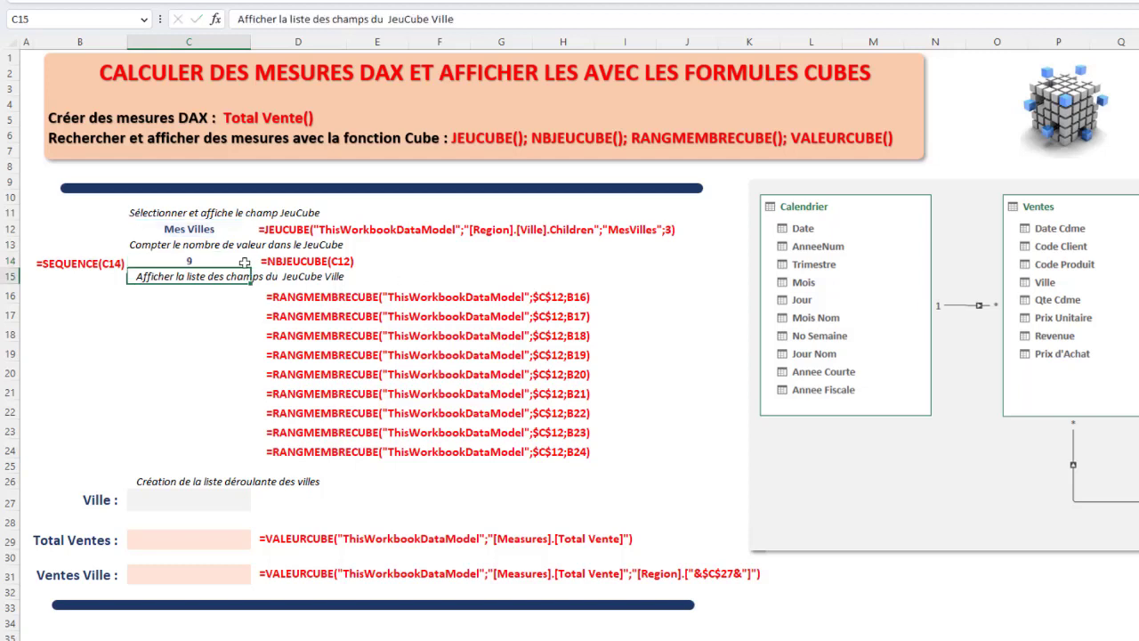
{"action": "left_click", "coordinate": [193, 258]}
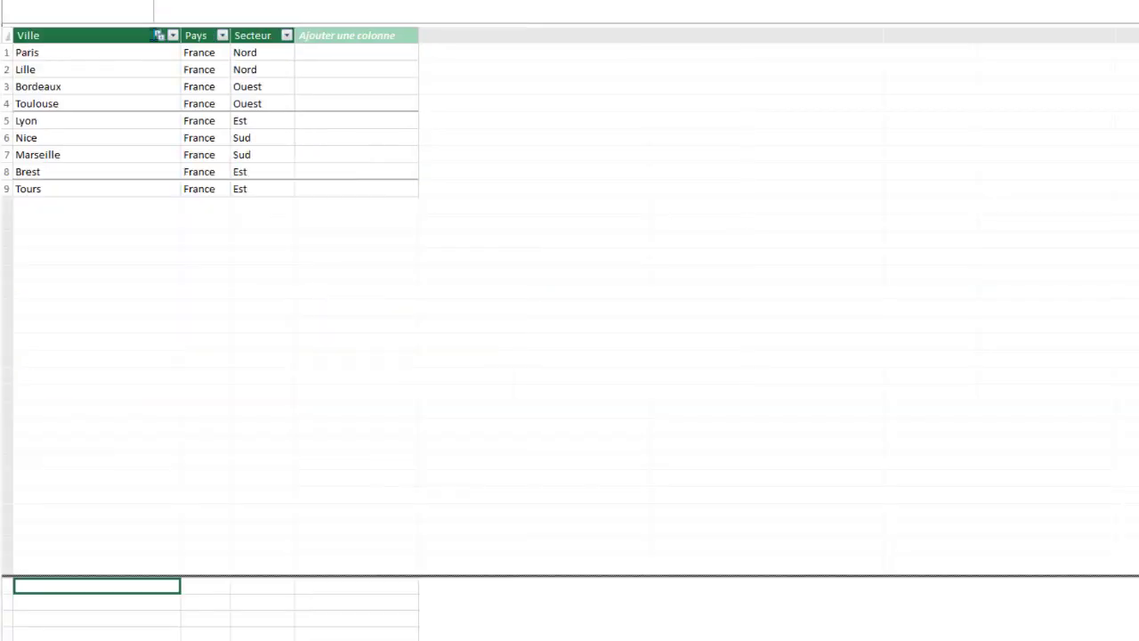
{"action": "left_click_drag", "start_coordinate": [44, 49], "coordinate": [63, 188]}
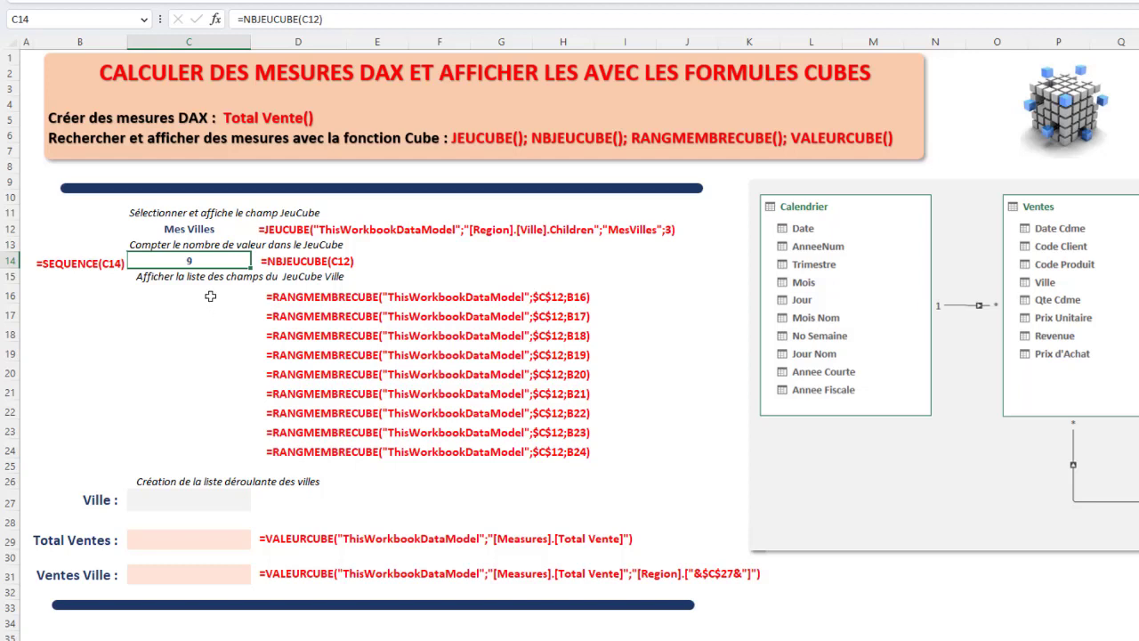
Examine the ranges C16:C24 for the city list and B16:B24 for the rank numbers, along with the set in C12
{"action": "left_click_drag", "start_coordinate": [207, 295], "coordinate": [217, 466]}
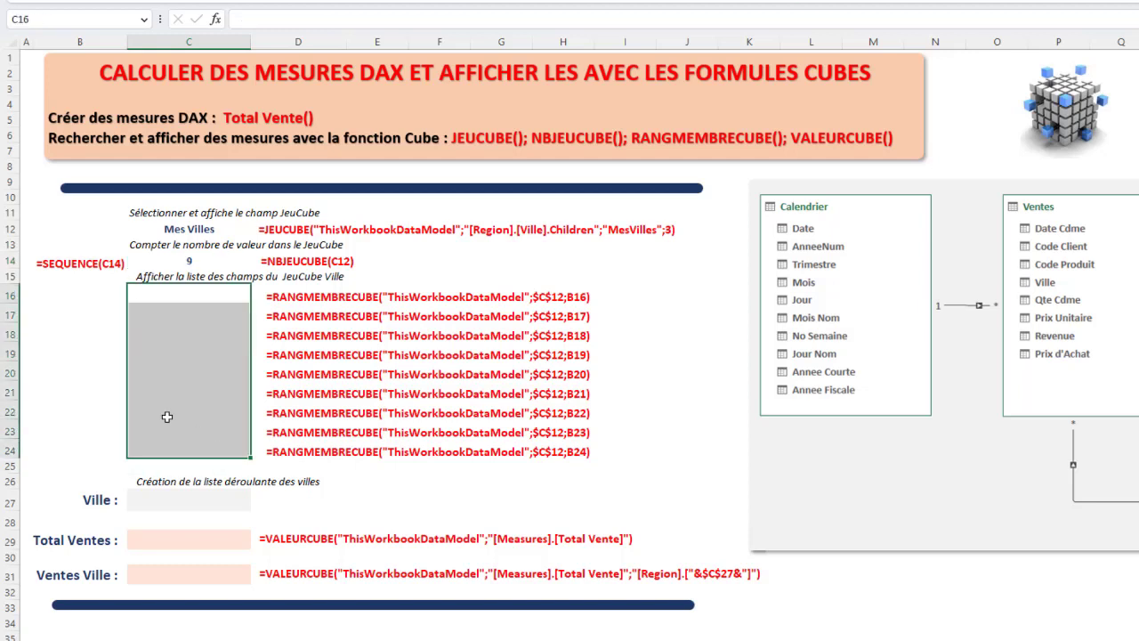
{"action": "left_click_drag", "start_coordinate": [84, 295], "coordinate": [121, 440]}
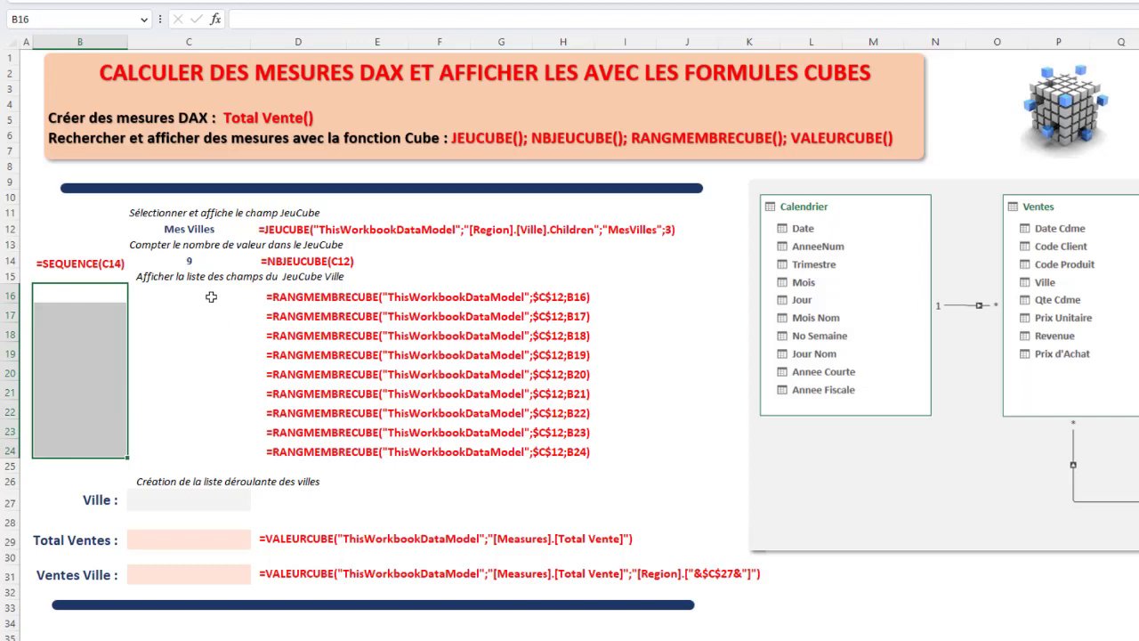
{"action": "left_click_drag", "start_coordinate": [211, 296], "coordinate": [204, 431]}
{"action": "left_click", "coordinate": [203, 243]}
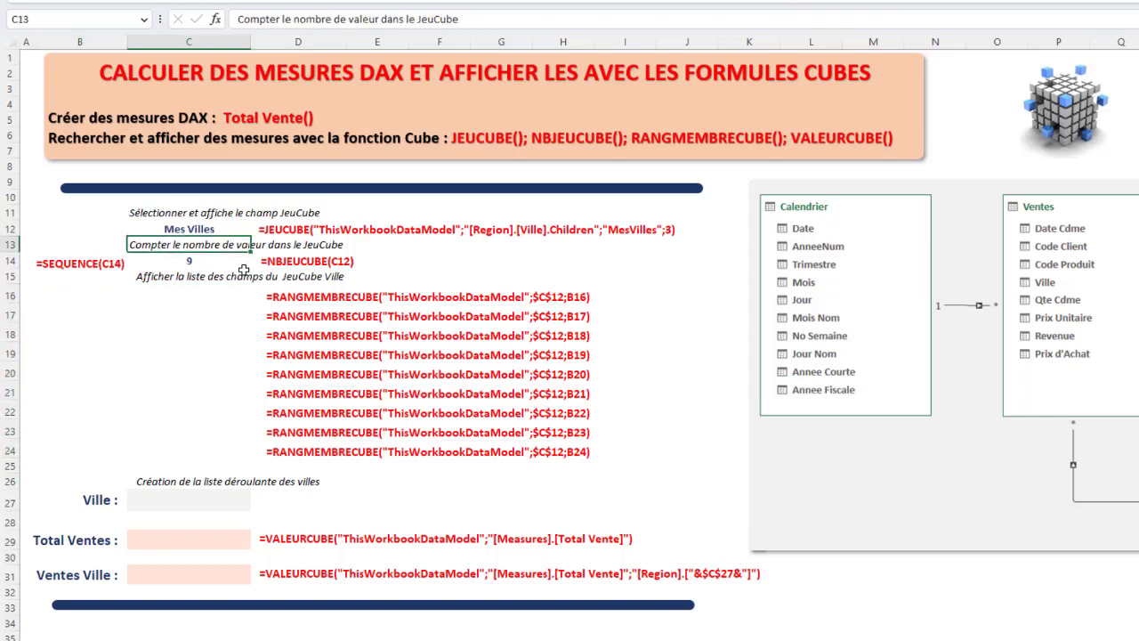
{"action": "left_click", "coordinate": [204, 228]}
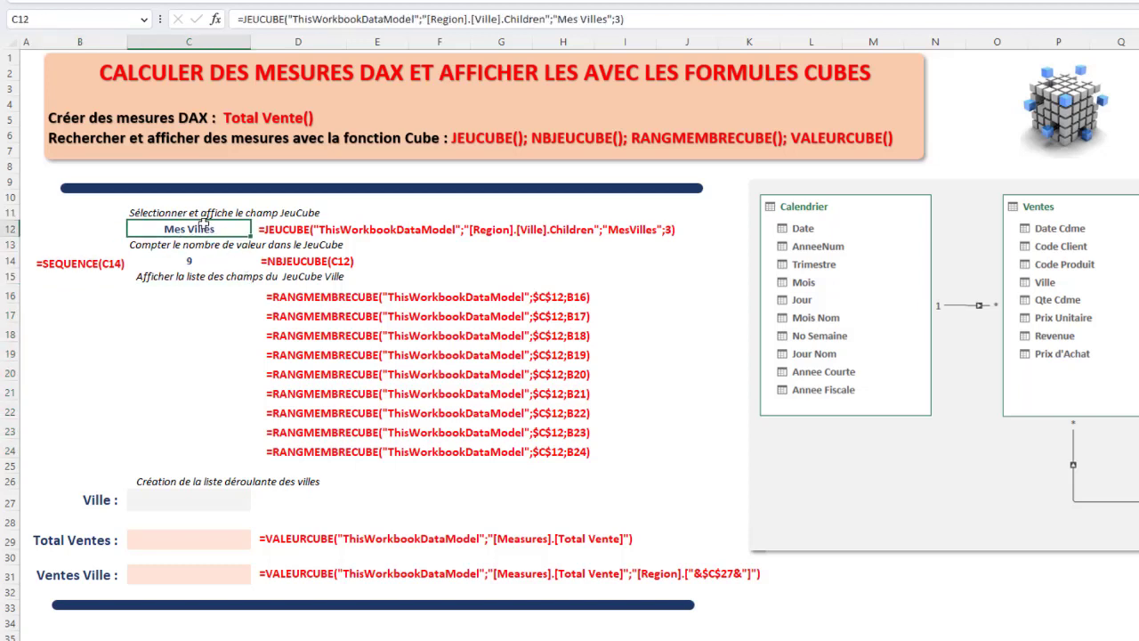
{"action": "left_click_drag", "start_coordinate": [197, 296], "coordinate": [200, 449]}
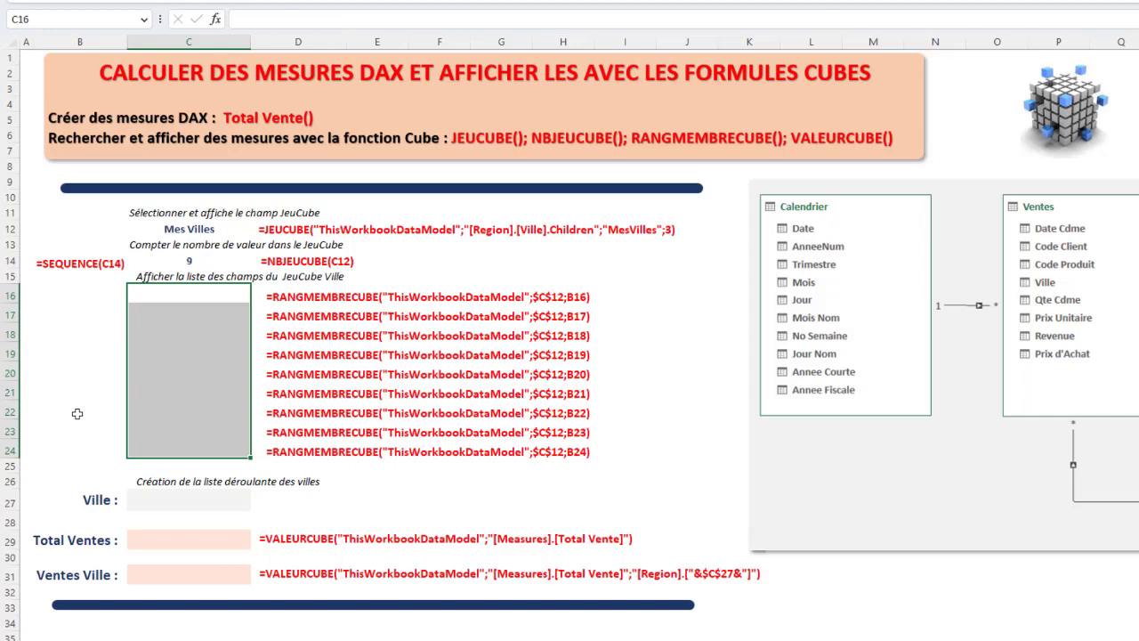
{"action": "left_click", "coordinate": [216, 297]}
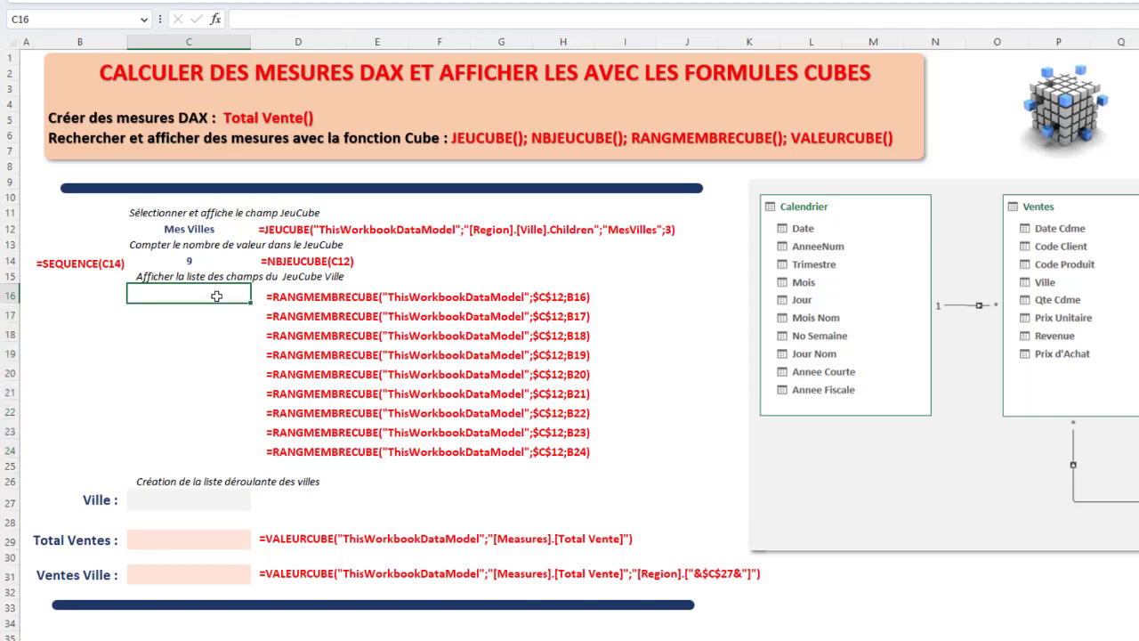
{"action": "left_click_drag", "start_coordinate": [82, 294], "coordinate": [82, 458]}
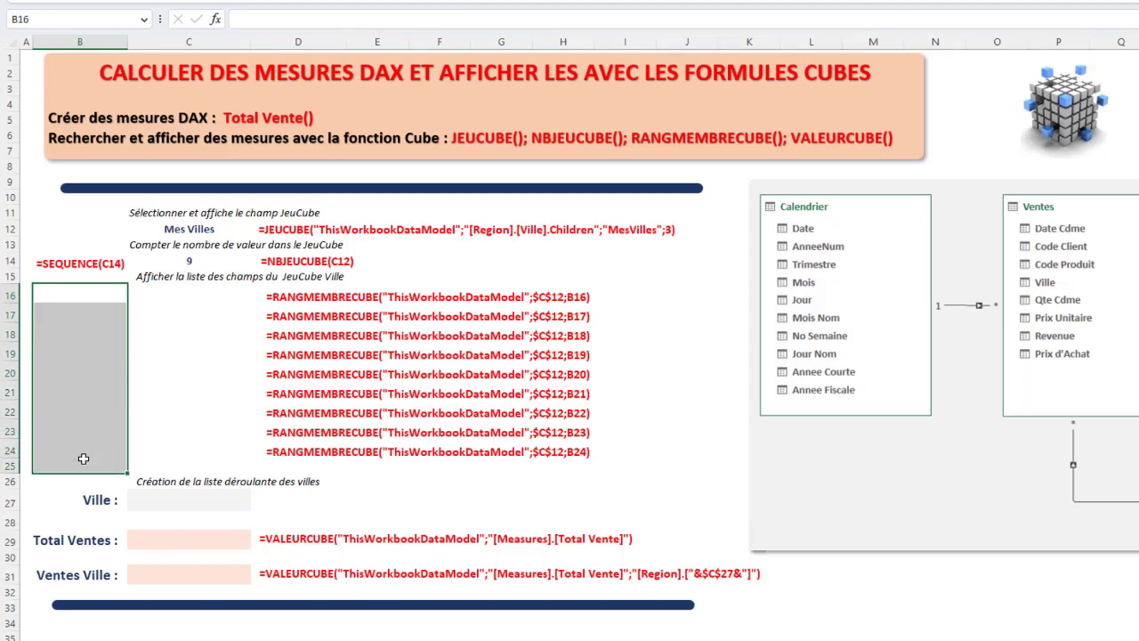
{"action": "left_click", "coordinate": [89, 290]}
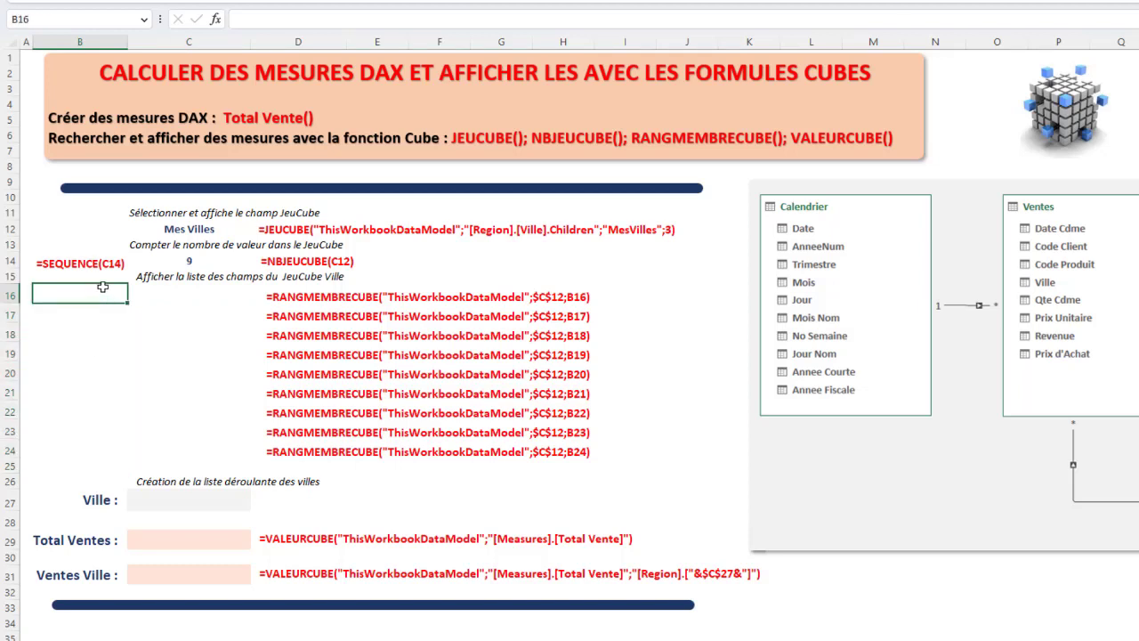
{"action": "left_click_drag", "start_coordinate": [96, 293], "coordinate": [94, 445]}
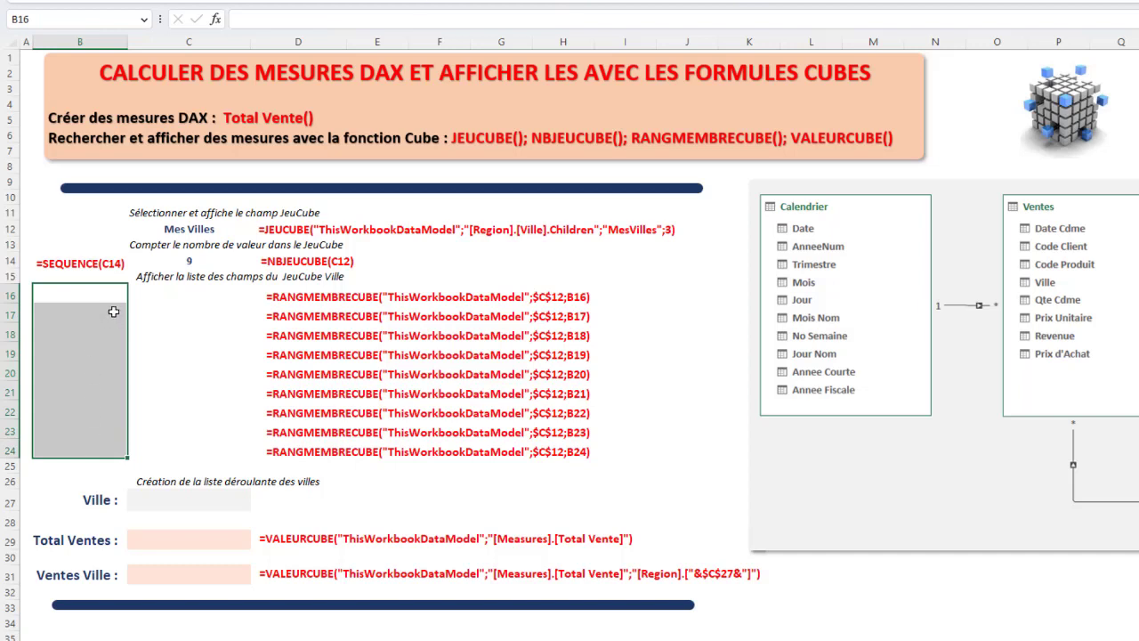
Generate the rank numbers in B16:B24 with the formula =SEQUENCE(C14) in cell B16
{"action": "left_click", "coordinate": [93, 290]}
{"action": "left_click_drag", "start_coordinate": [93, 290], "coordinate": [89, 449]}
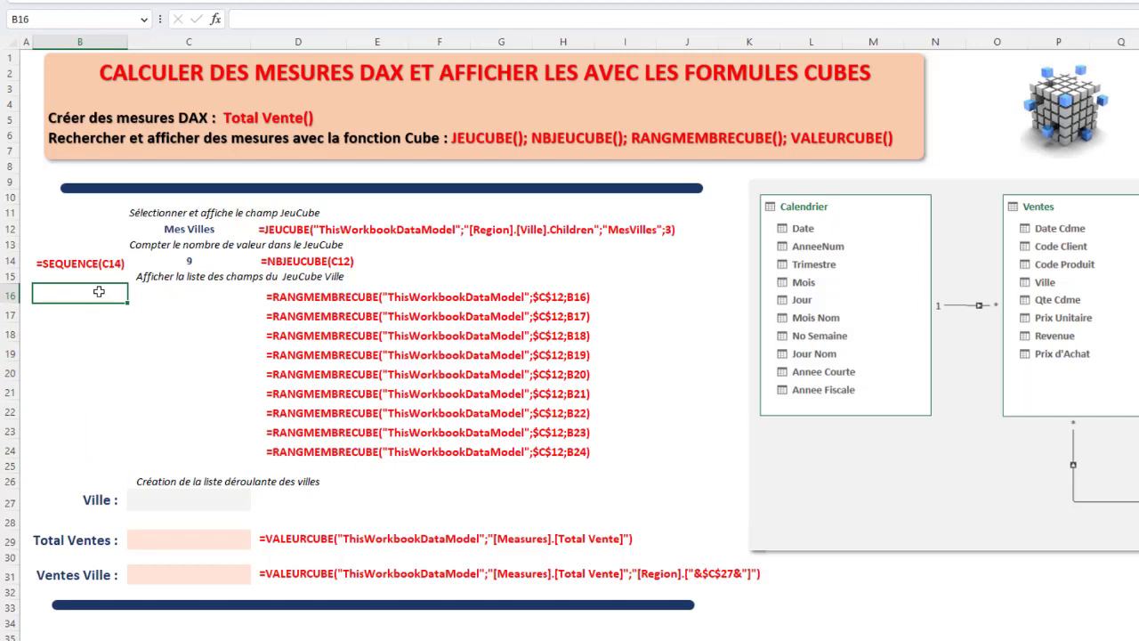
{"action": "type", "text": "=seq"}
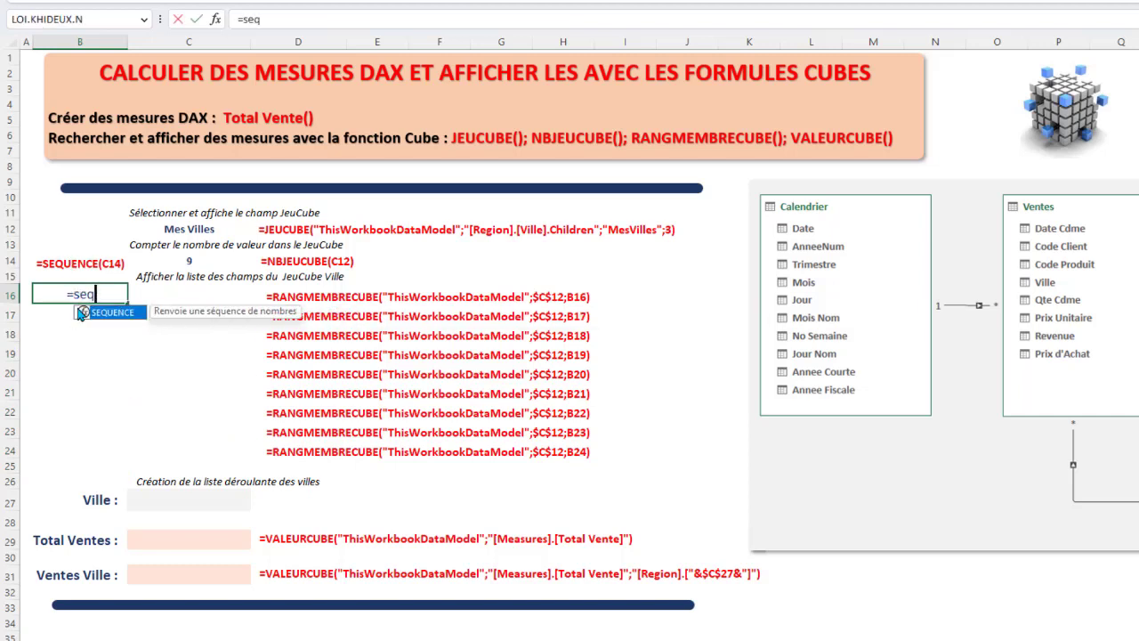
{"action": "double_click", "coordinate": [92, 313]}
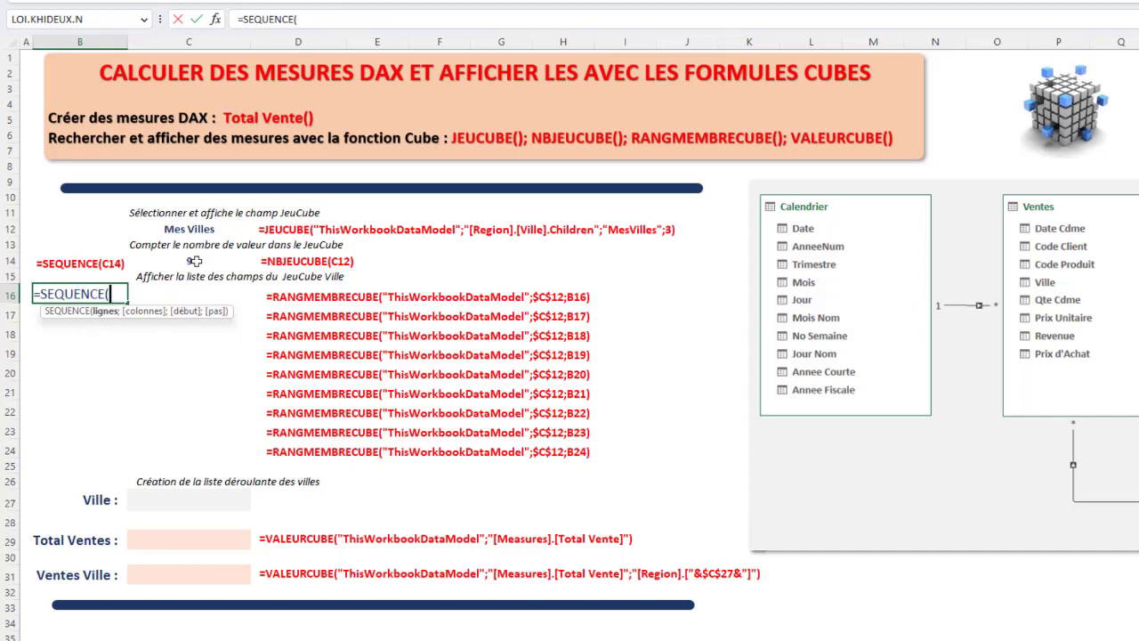
{"action": "left_click", "coordinate": [197, 261]}
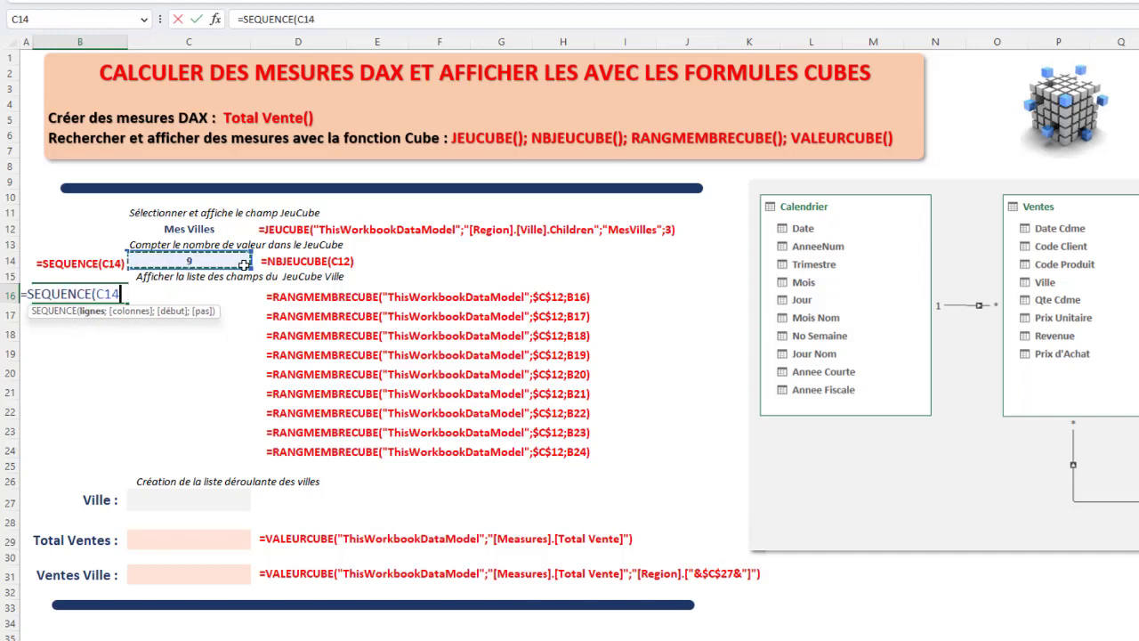
{"action": "type", "text": ")"}
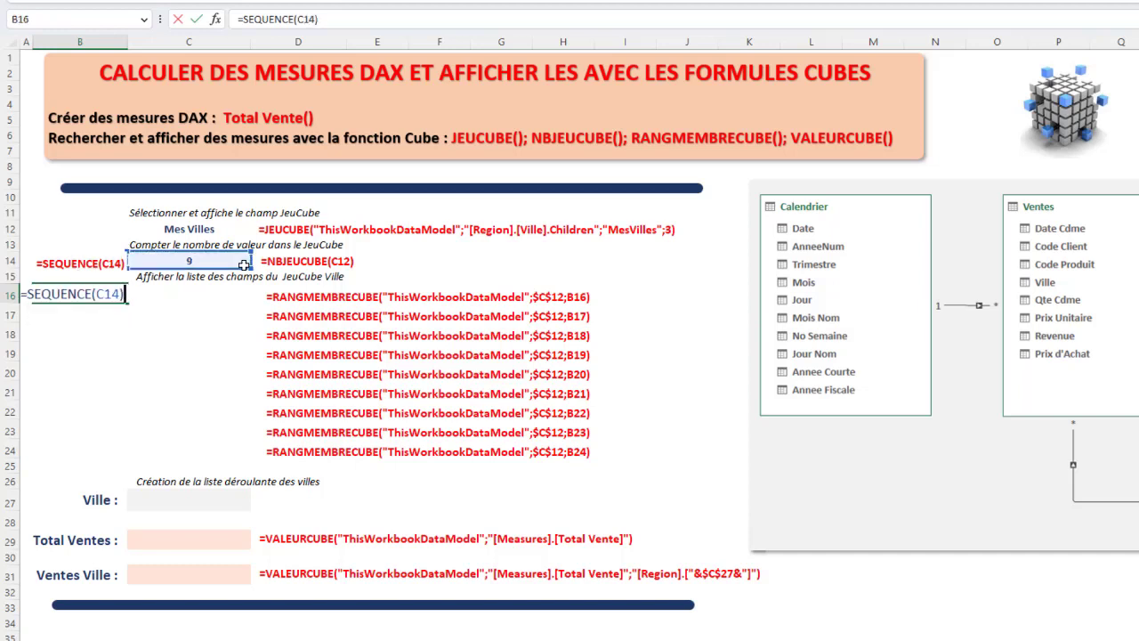
{"action": "key", "text": "Return"}
{"action": "left_click", "coordinate": [85, 292]}
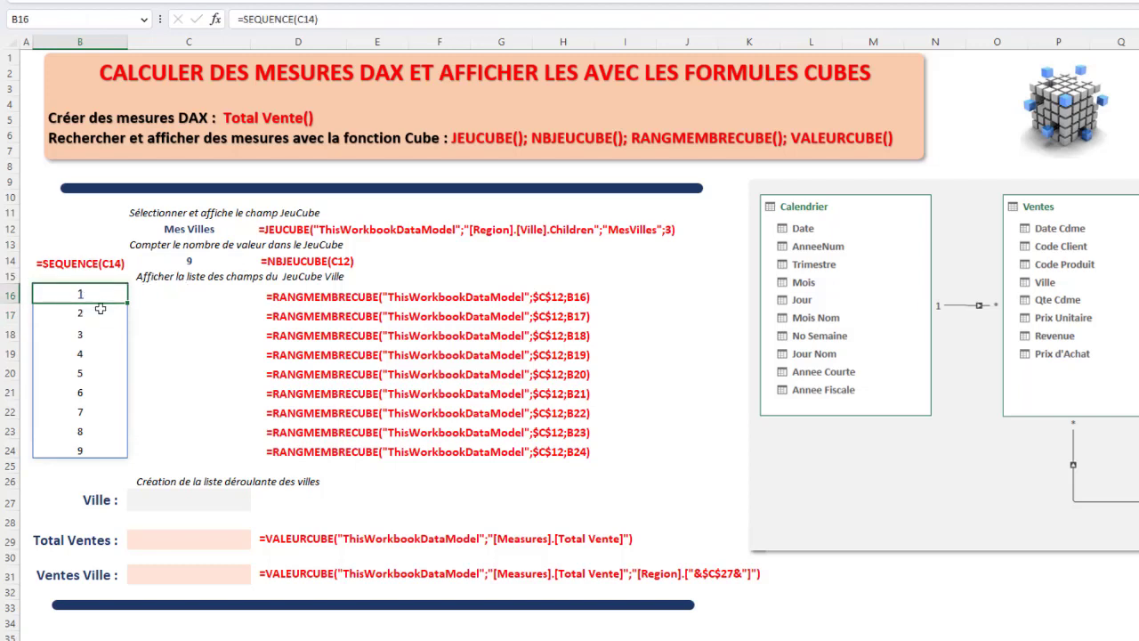
{"action": "left_click_drag", "start_coordinate": [83, 294], "coordinate": [102, 449]}
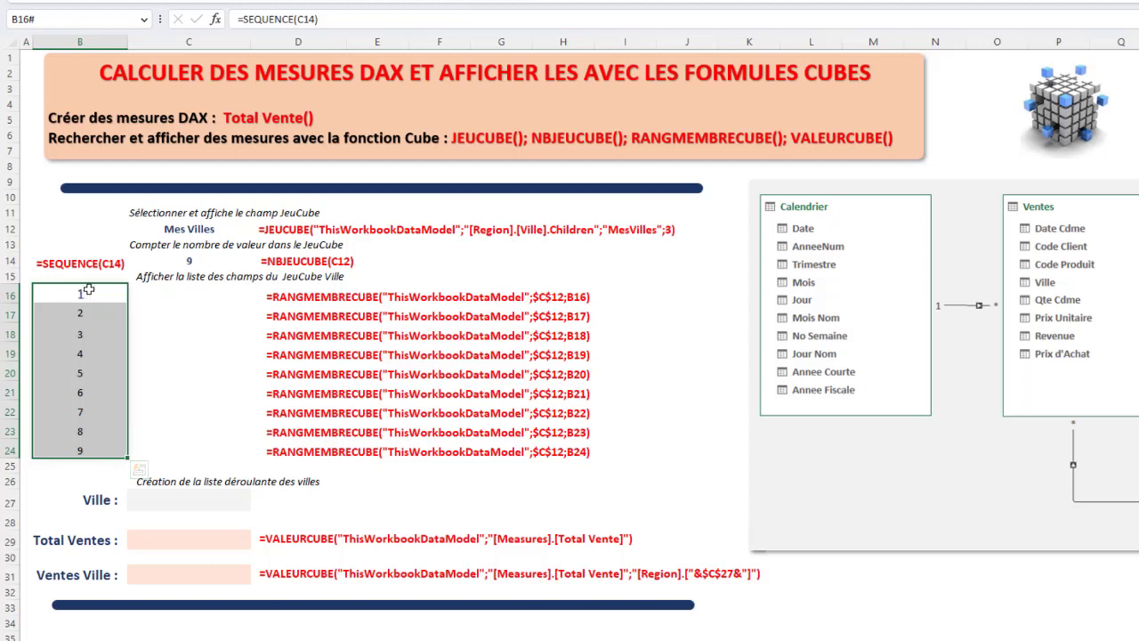
Examine the empty city cells C16:C24 beside the rank numbers, and the JEUCUBE set in C12
{"action": "left_click", "coordinate": [169, 295]}
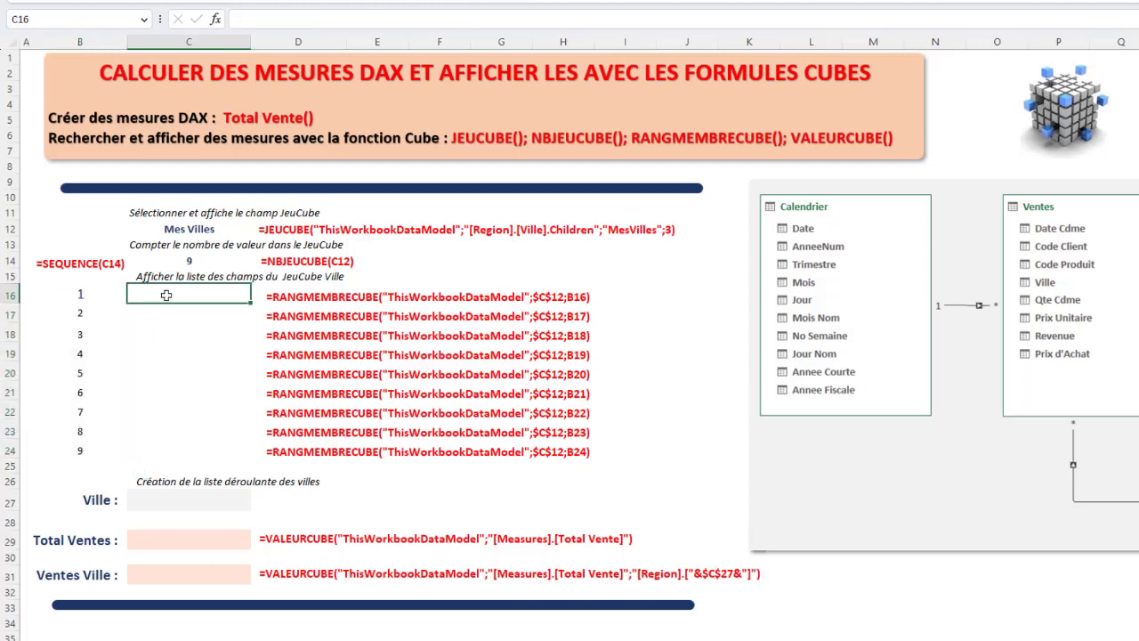
{"action": "left_click", "coordinate": [175, 317]}
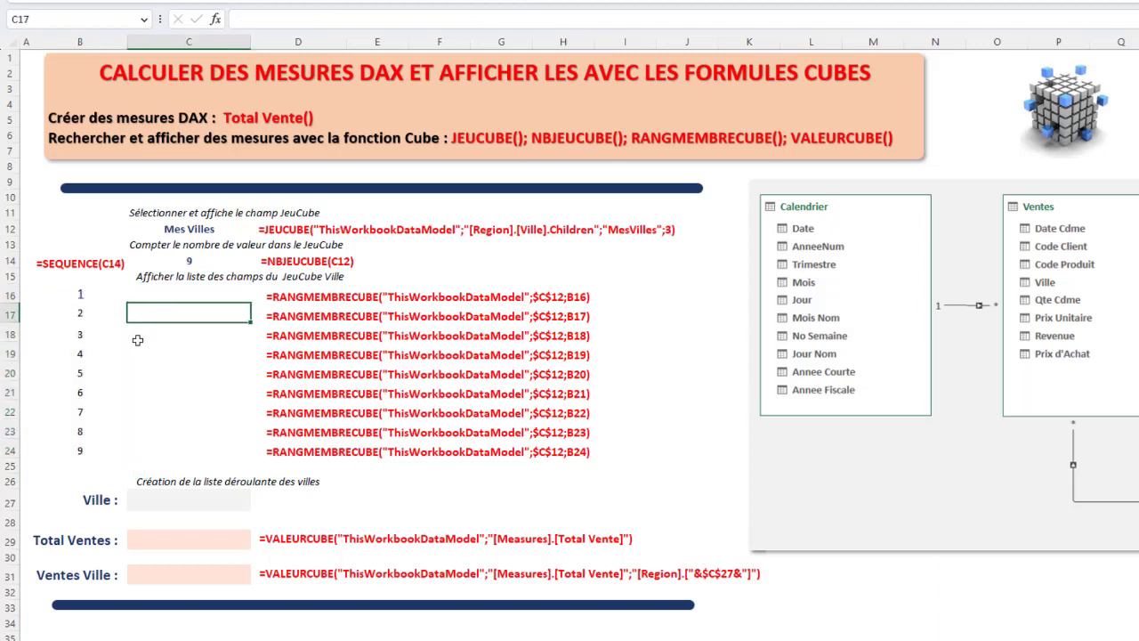
{"action": "left_click", "coordinate": [154, 338]}
{"action": "left_click", "coordinate": [172, 378]}
{"action": "left_click", "coordinate": [142, 434]}
{"action": "left_click", "coordinate": [142, 447]}
{"action": "left_click", "coordinate": [167, 295]}
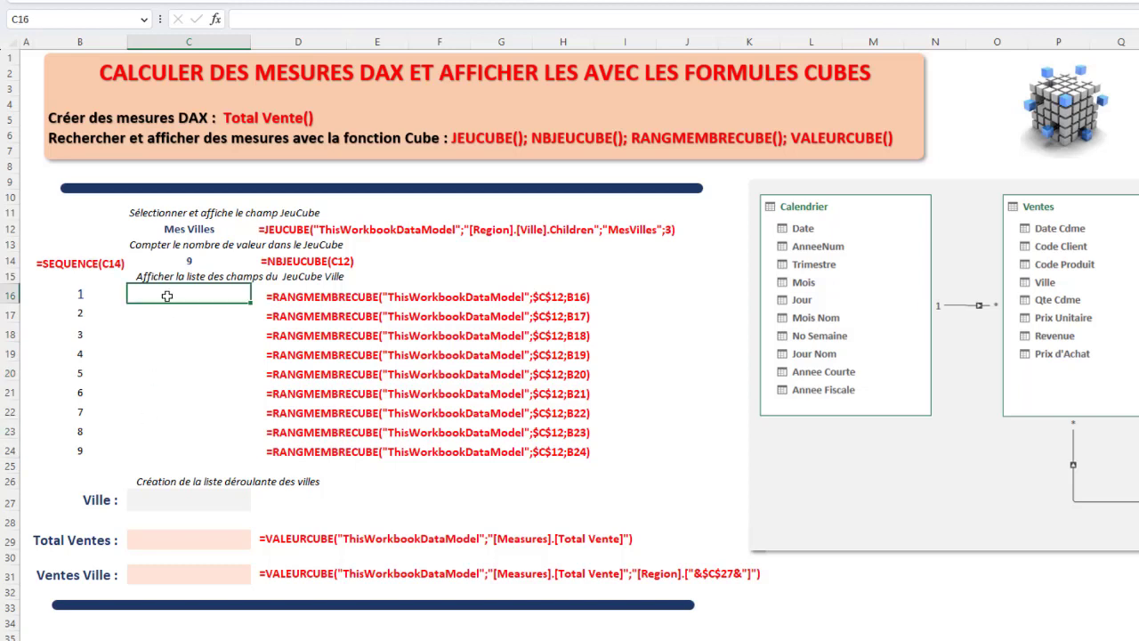
{"action": "left_click", "coordinate": [198, 231]}
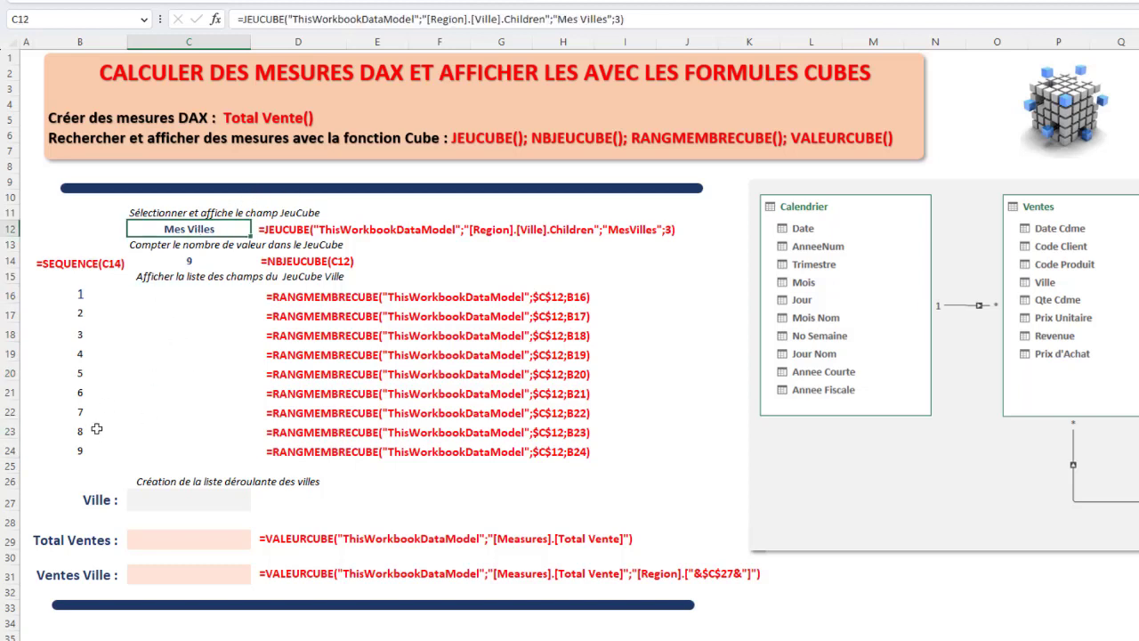
Start a RANGMEMBRECUBE formula in cell C16 with "ThisWorkbookDataModel" as its connection
{"action": "left_click", "coordinate": [183, 292]}
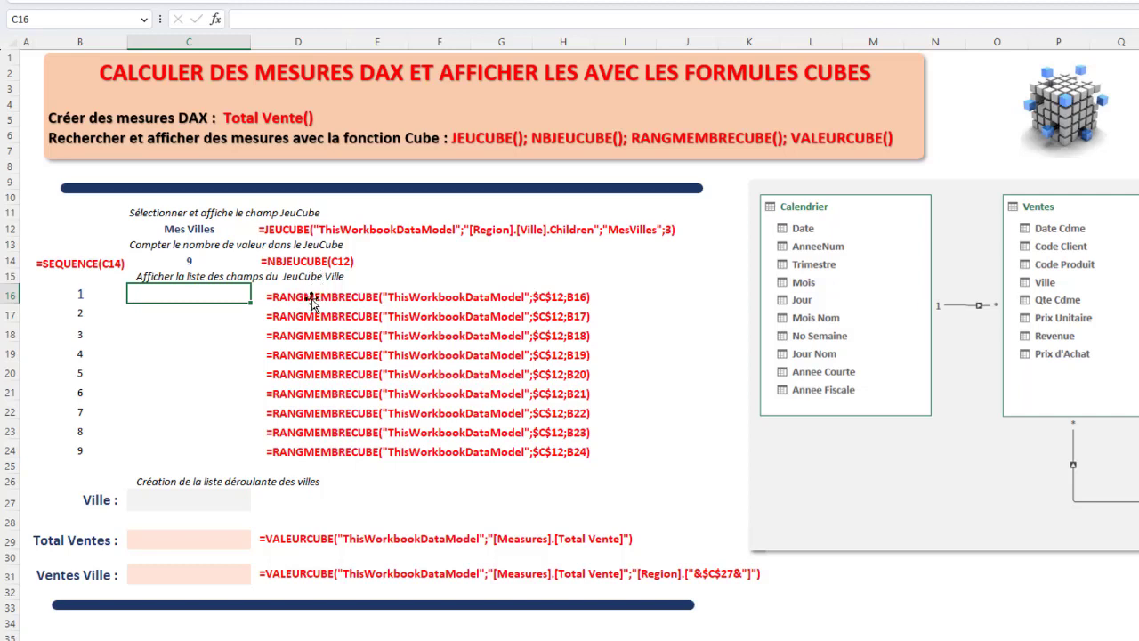
{"action": "type", "text": "=ran"}
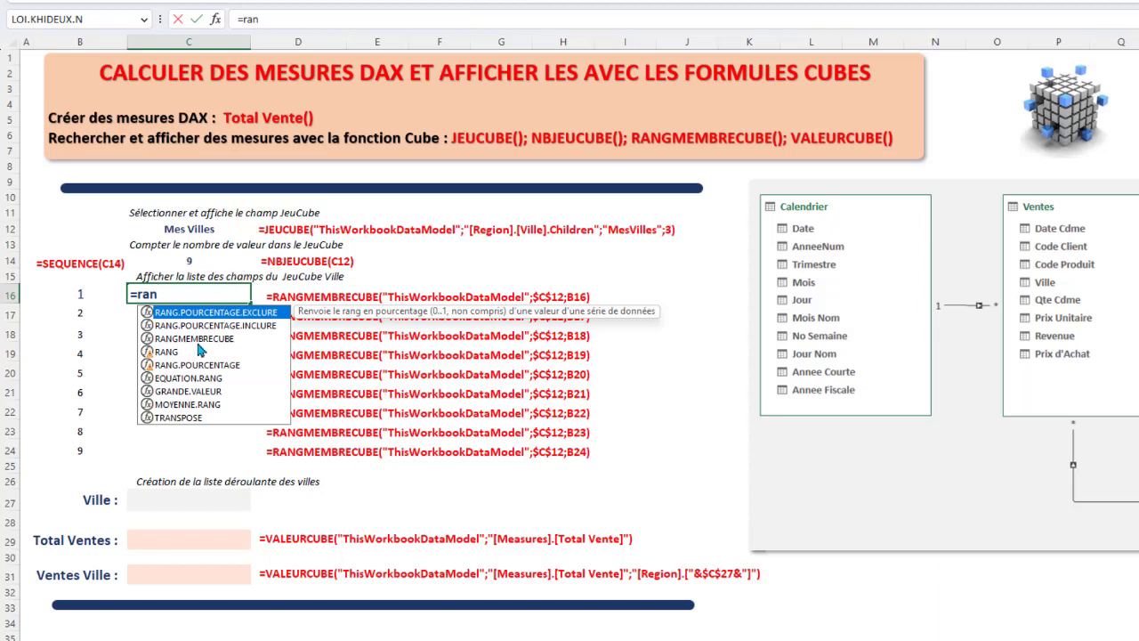
{"action": "left_click", "coordinate": [200, 339]}
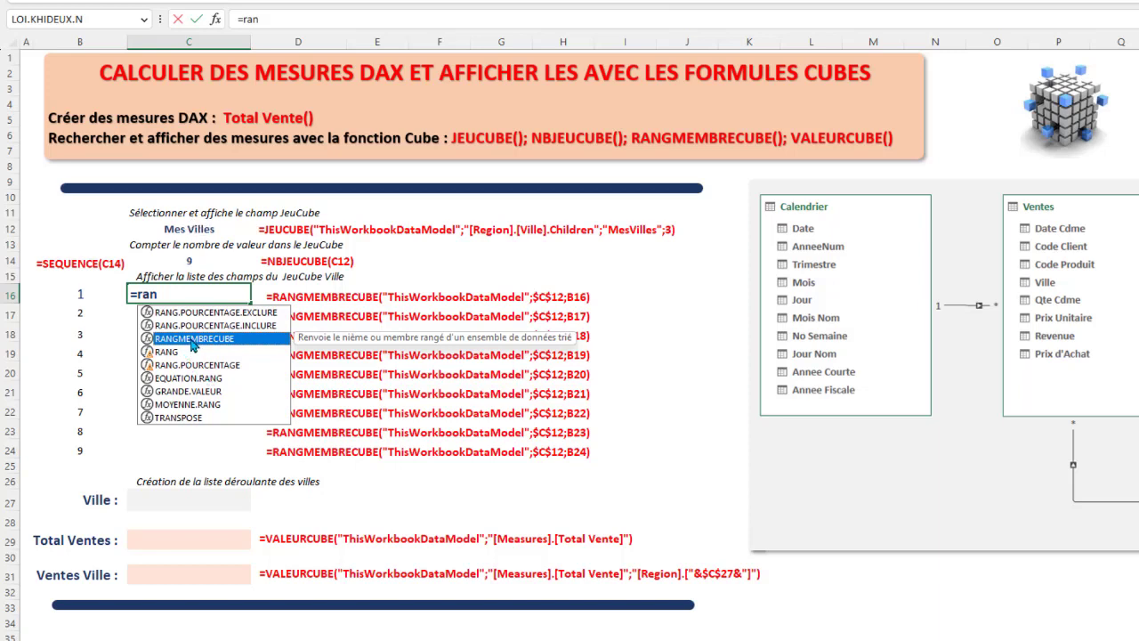
{"action": "double_click", "coordinate": [192, 343]}
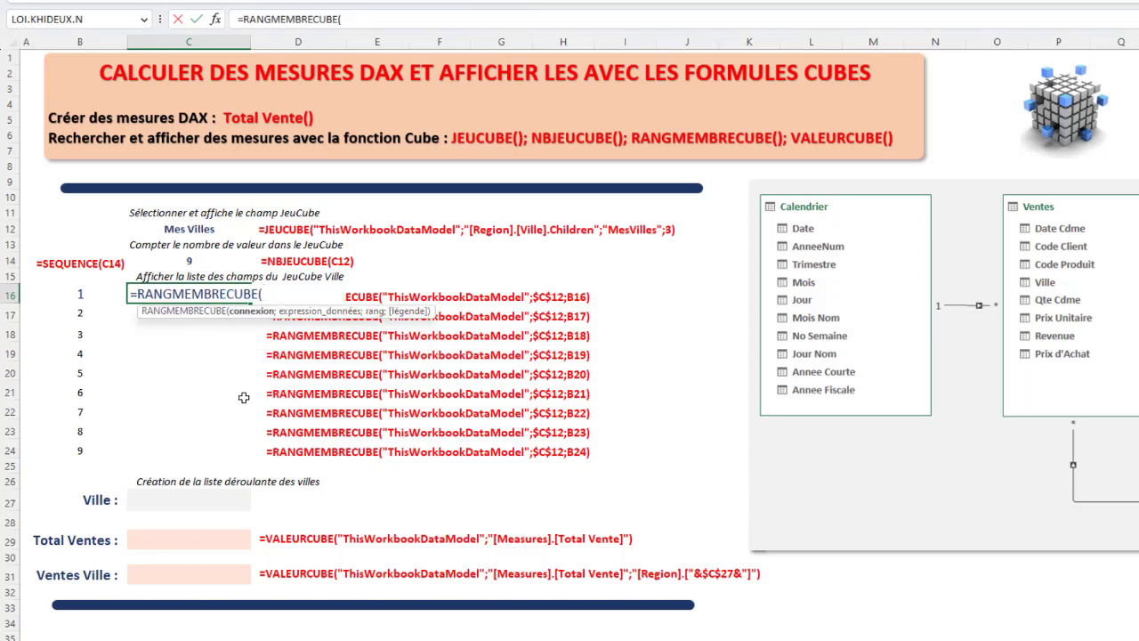
{"action": "type", "text": "\""}
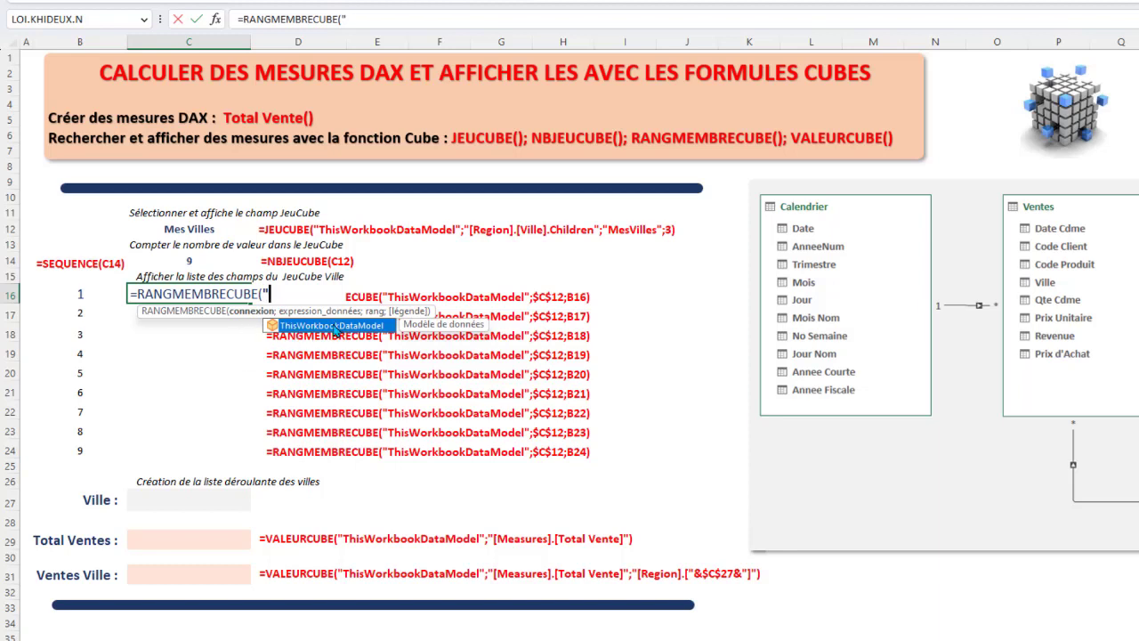
{"action": "double_click", "coordinate": [333, 326]}
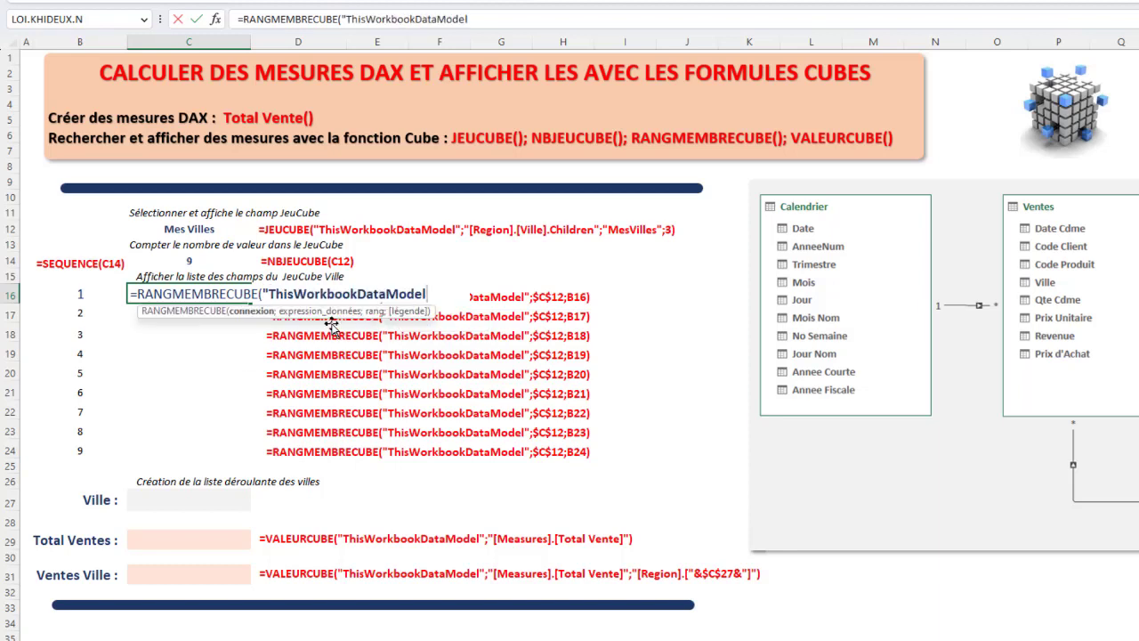
{"action": "type", "text": "\";"}
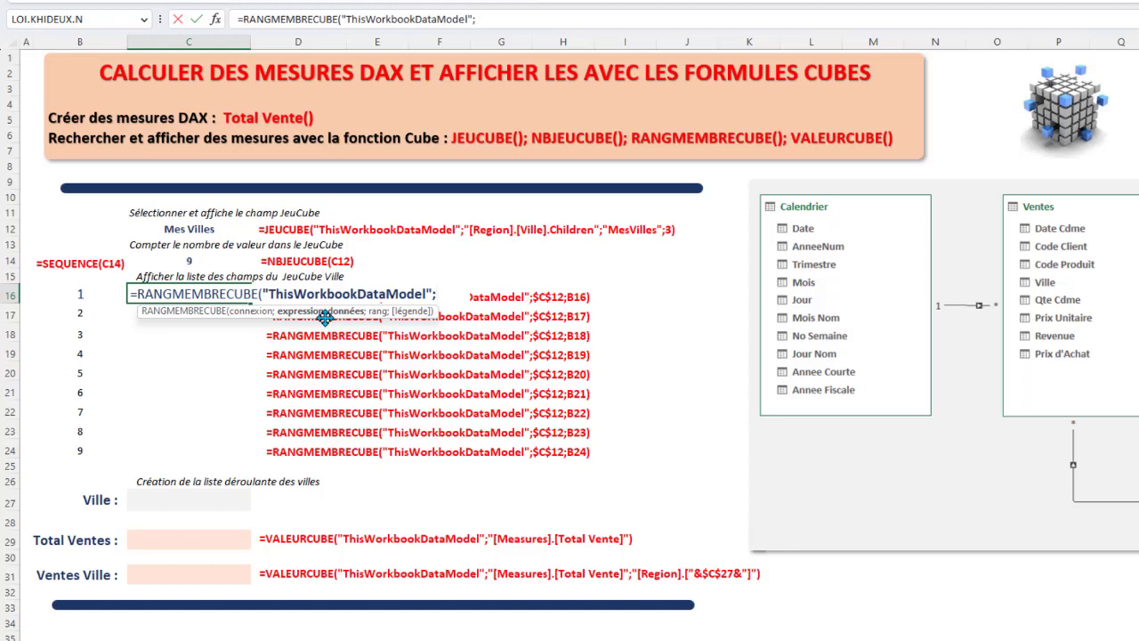
Complete the RANGMEMBRECUBE formula with the absolute reference $C$12 as the set and B16 as the rank, and validate it
{"action": "left_click", "coordinate": [181, 228]}
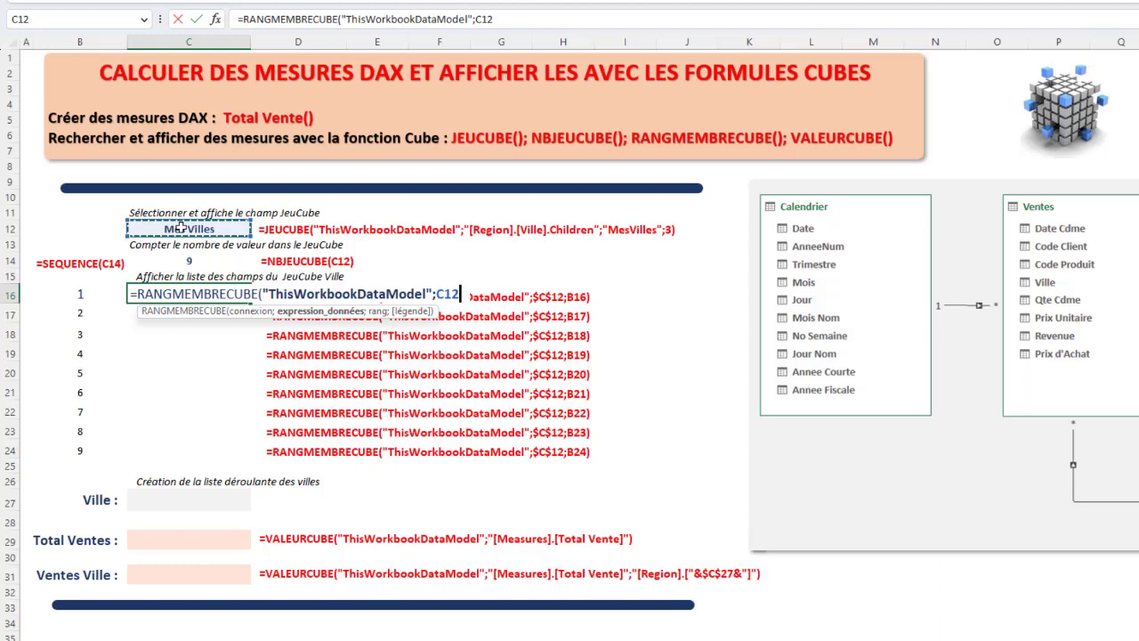
{"action": "key", "text": "F4"}
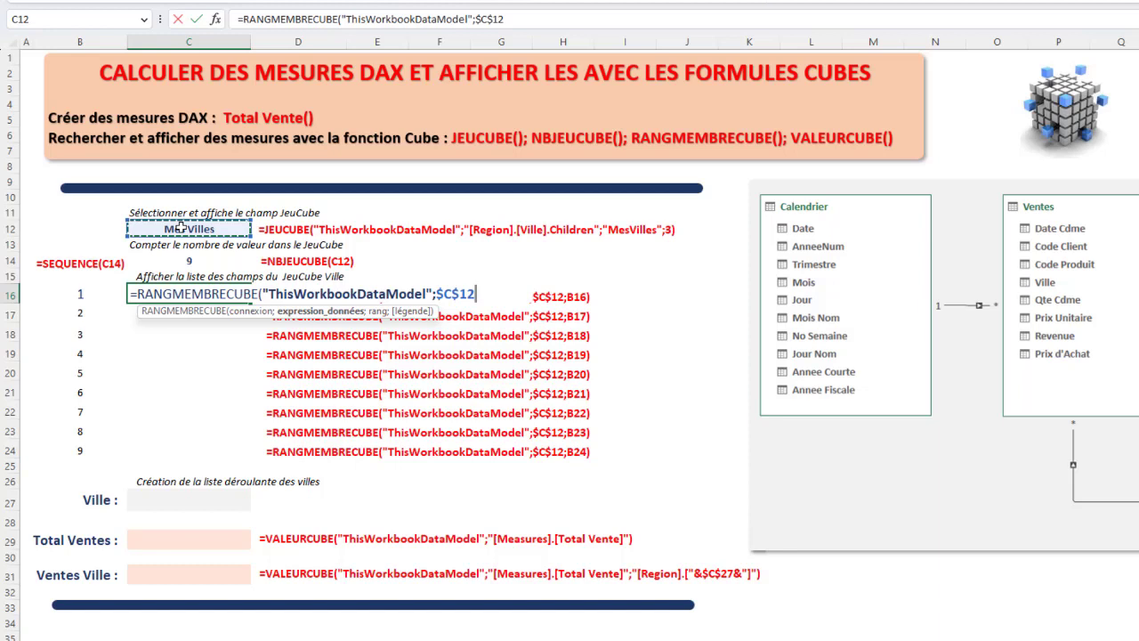
{"action": "type", "text": ";"}
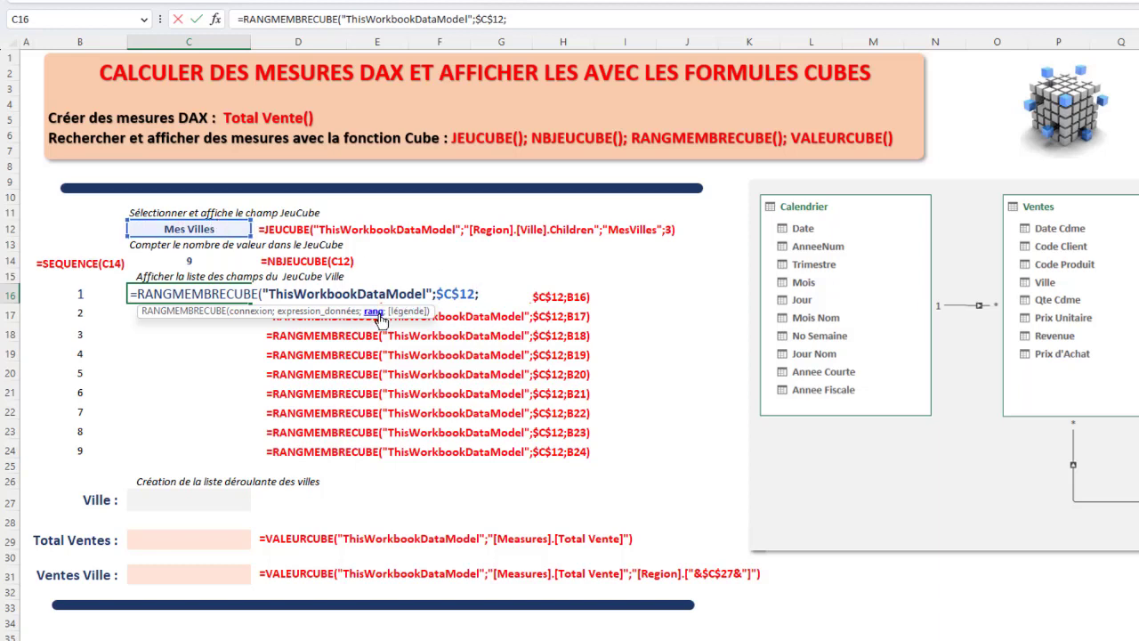
{"action": "left_click", "coordinate": [77, 293]}
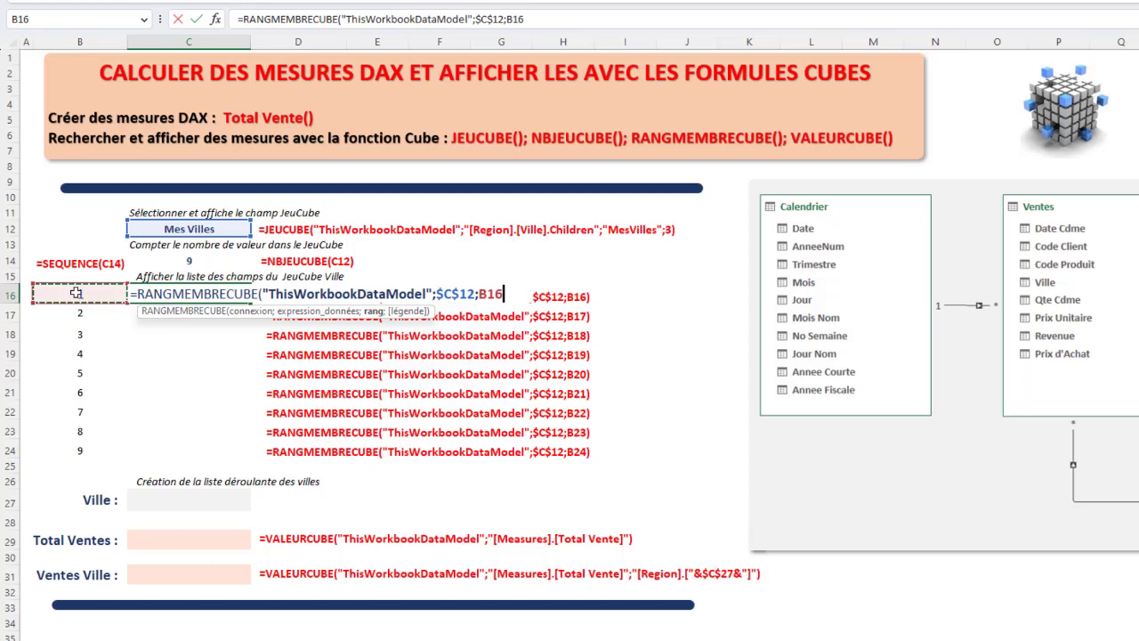
{"action": "type", "text": ")"}
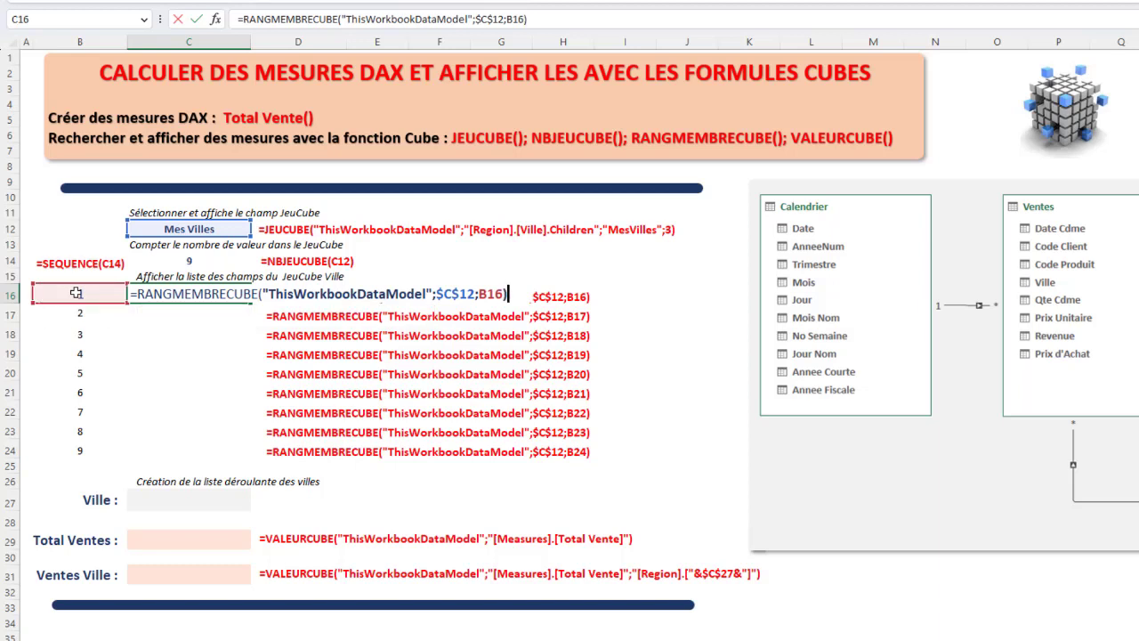
{"action": "key", "text": "ctrl+Return"}
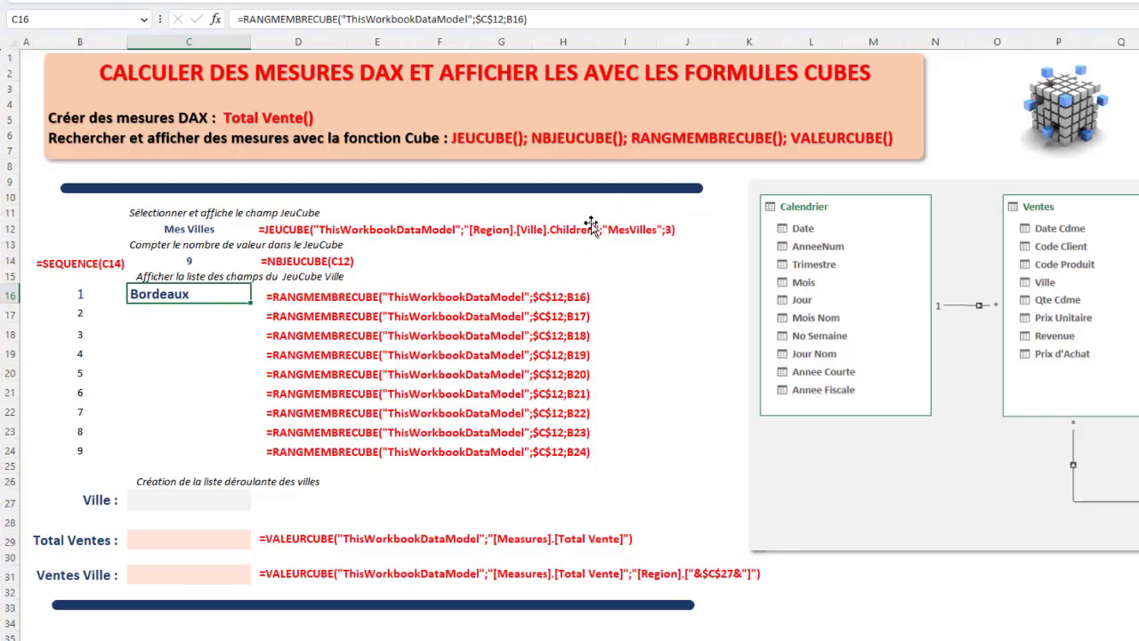
Copy the C16 formula down to C24 and compare the city list with the ranks in B16:B24 and the set in C12
{"action": "left_click_drag", "start_coordinate": [253, 303], "coordinate": [247, 456]}
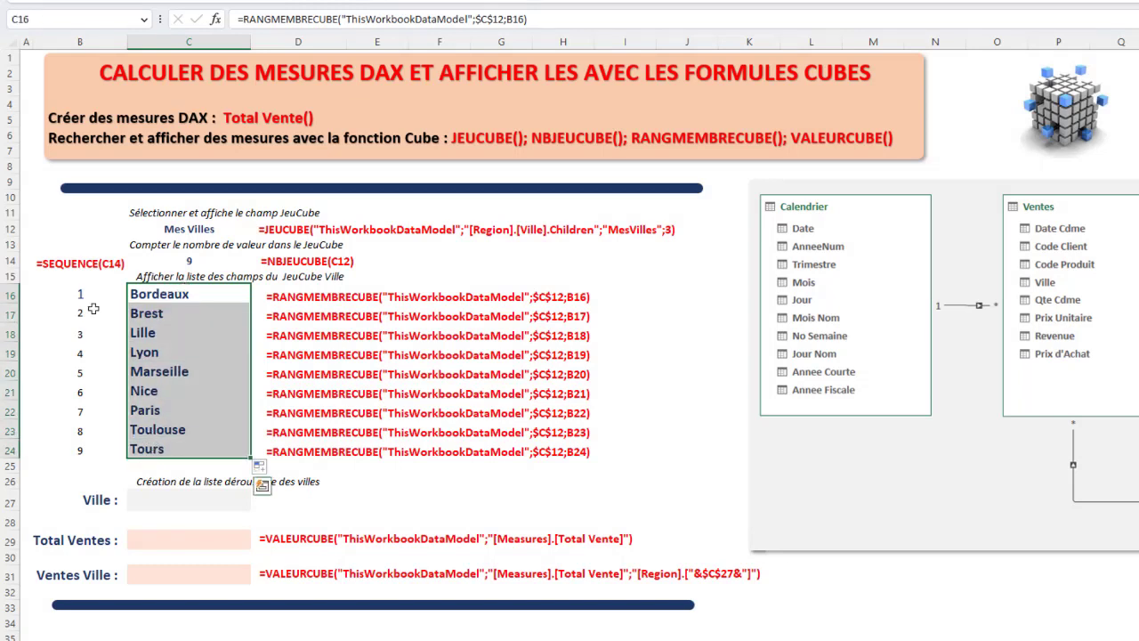
{"action": "left_click_drag", "start_coordinate": [79, 299], "coordinate": [56, 452]}
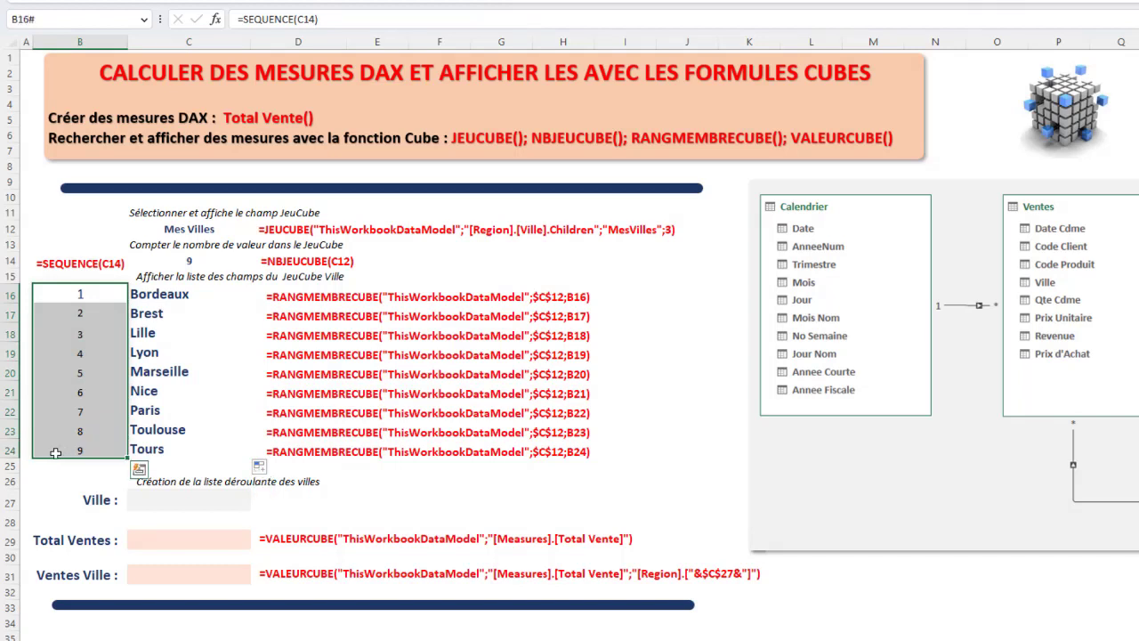
{"action": "left_click_drag", "start_coordinate": [146, 296], "coordinate": [192, 449]}
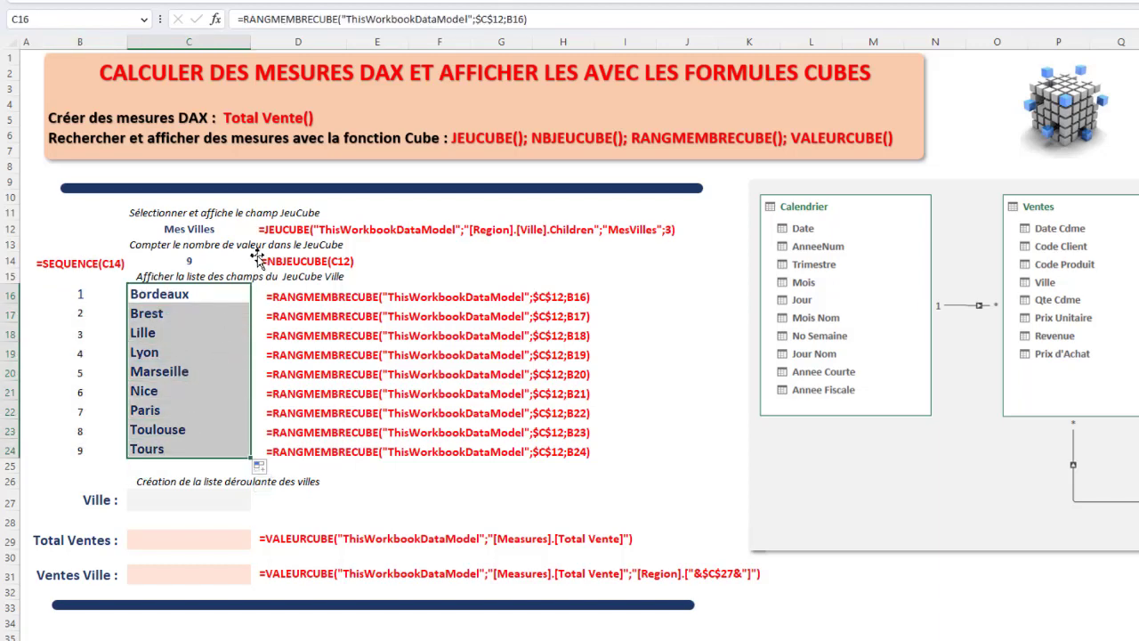
{"action": "left_click", "coordinate": [182, 231]}
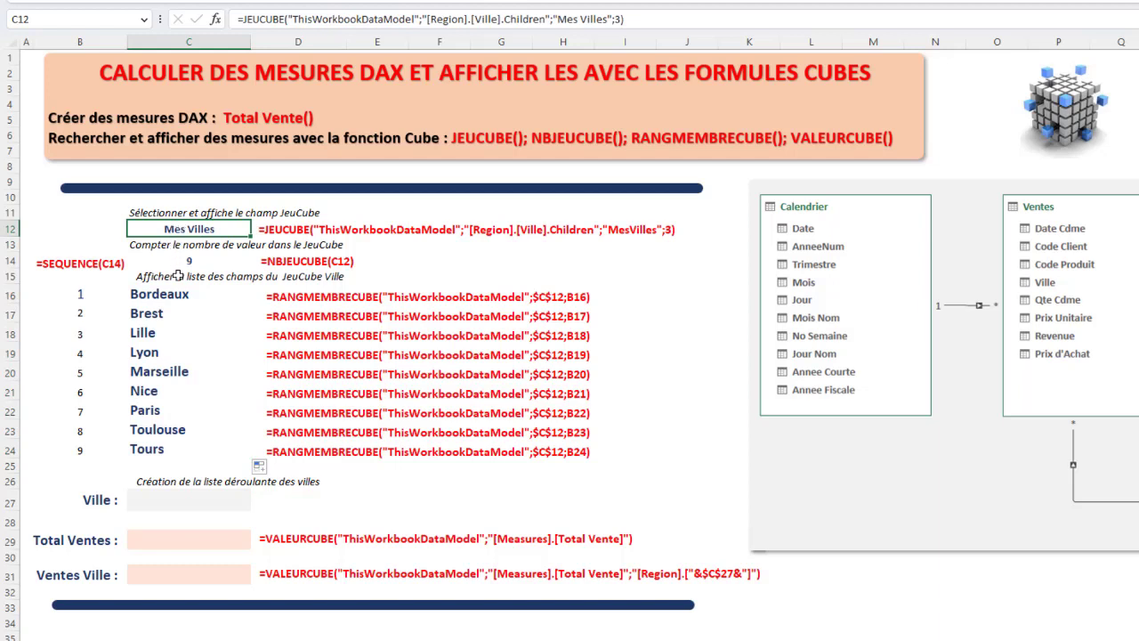
{"action": "left_click_drag", "start_coordinate": [171, 296], "coordinate": [165, 442]}
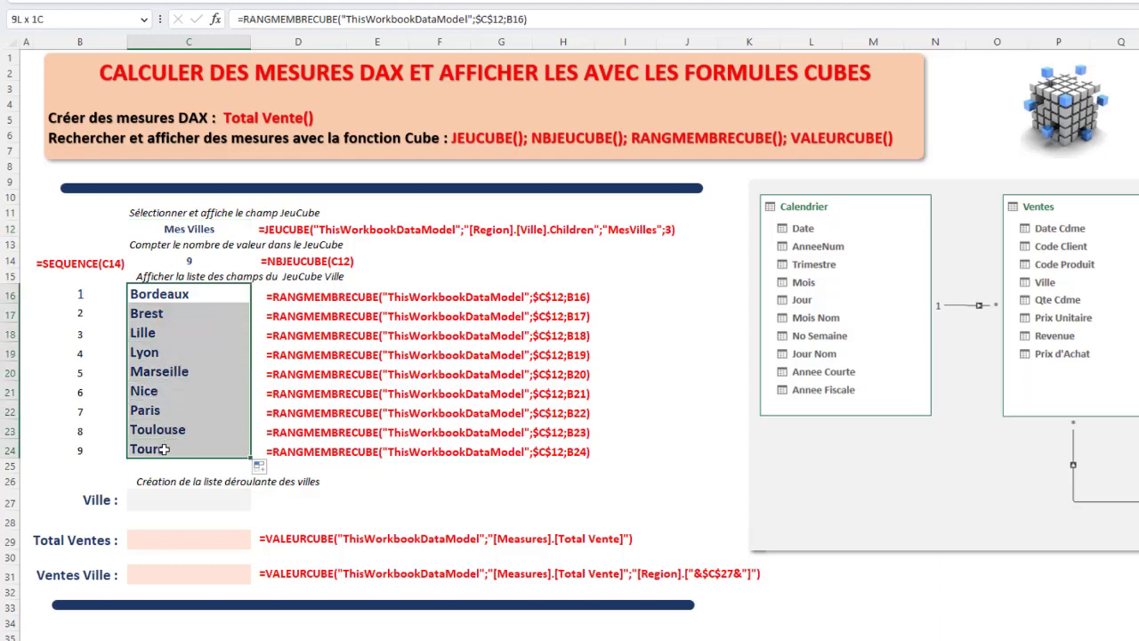
{"action": "left_click", "coordinate": [194, 233]}
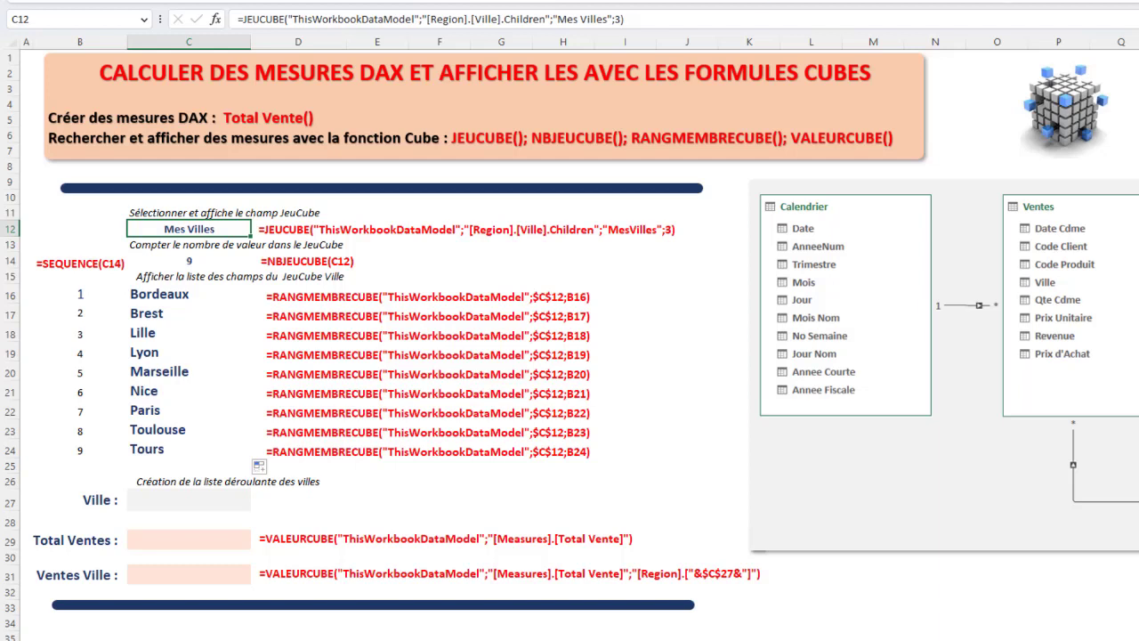
Add a list validation to the Ville cell C27 with $C$16:$C$24 as its source, and choose Lyon from the drop-down
{"action": "left_click", "coordinate": [174, 504]}
{"action": "left_click_drag", "start_coordinate": [141, 303], "coordinate": [163, 445]}
{"action": "left_click", "coordinate": [240, 503]}
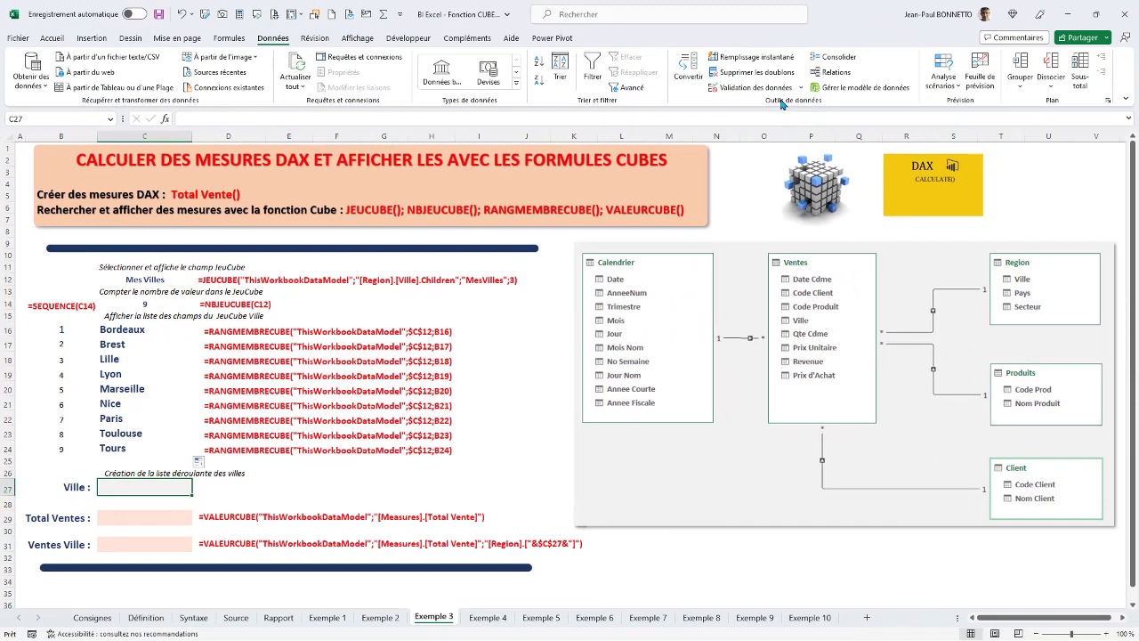
{"action": "left_click", "coordinate": [802, 89]}
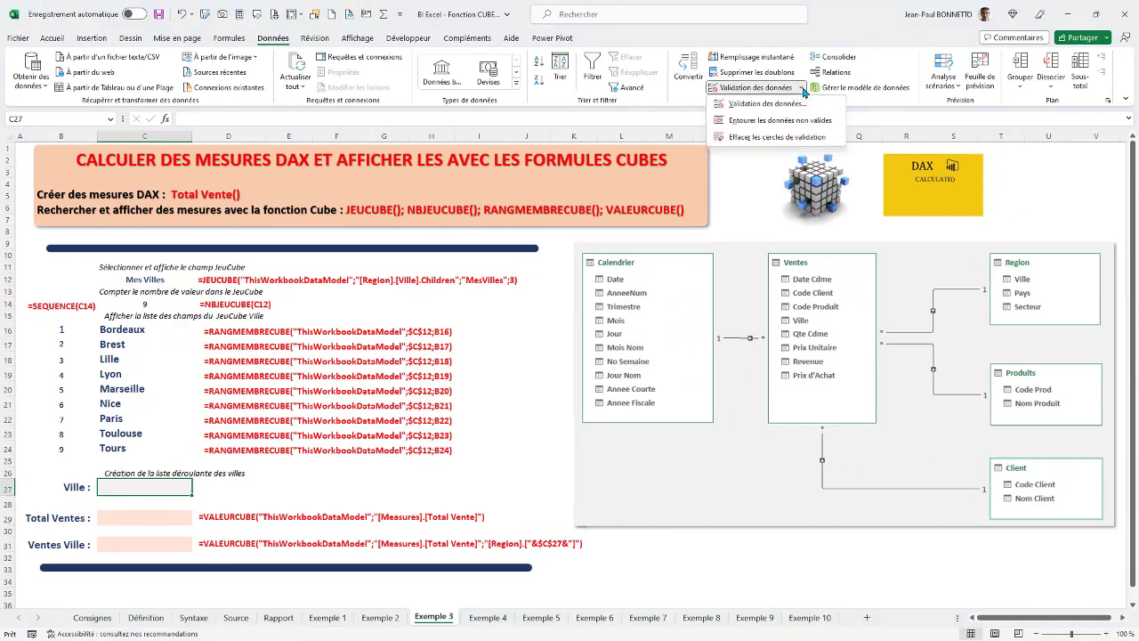
{"action": "left_click", "coordinate": [781, 104]}
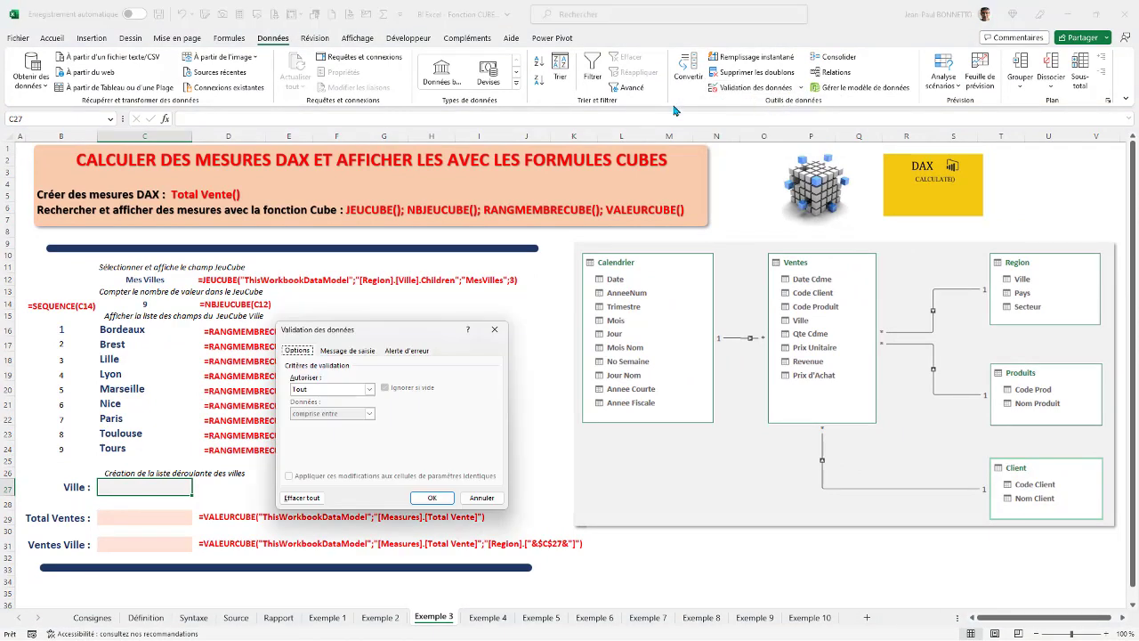
{"action": "left_click", "coordinate": [369, 389]}
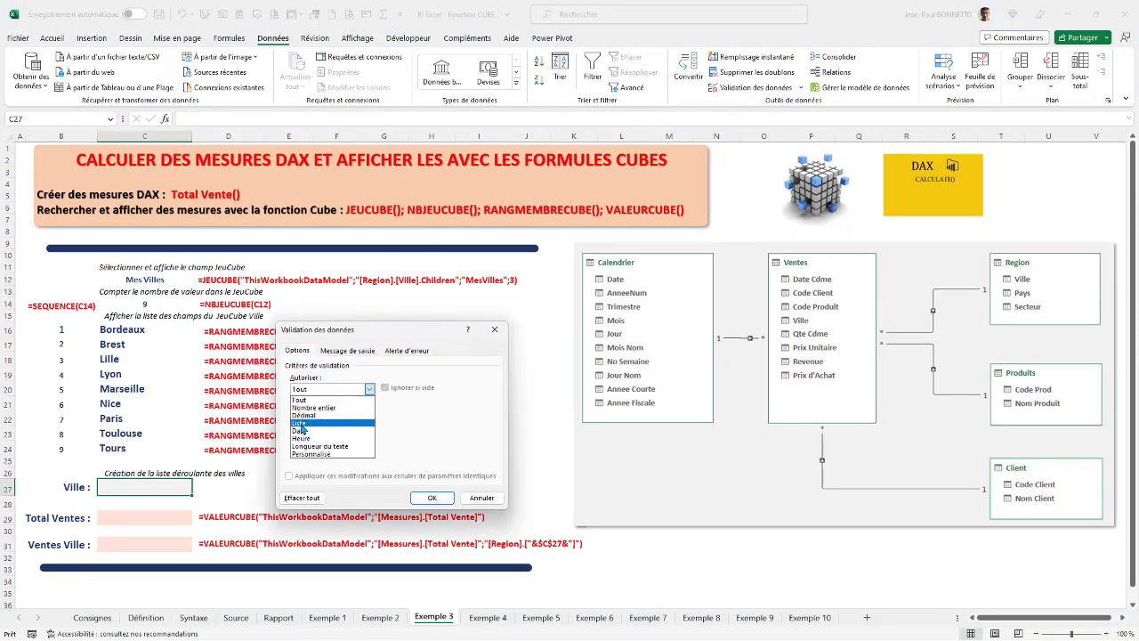
{"action": "left_click", "coordinate": [303, 431]}
{"action": "left_click_drag", "start_coordinate": [109, 330], "coordinate": [131, 449]}
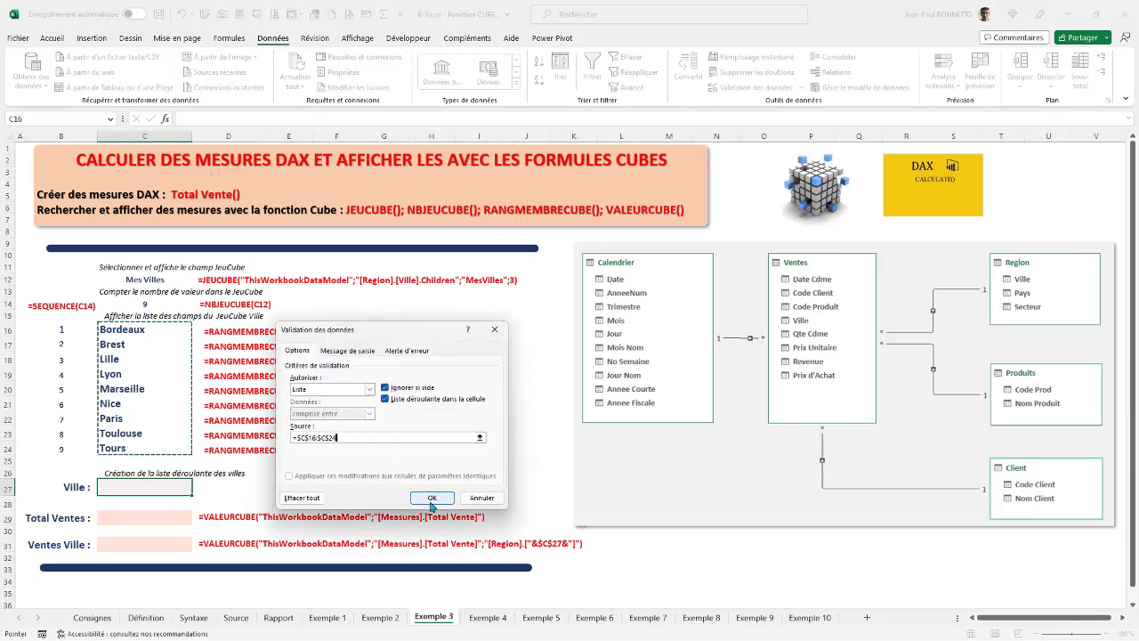
{"action": "left_click", "coordinate": [431, 503]}
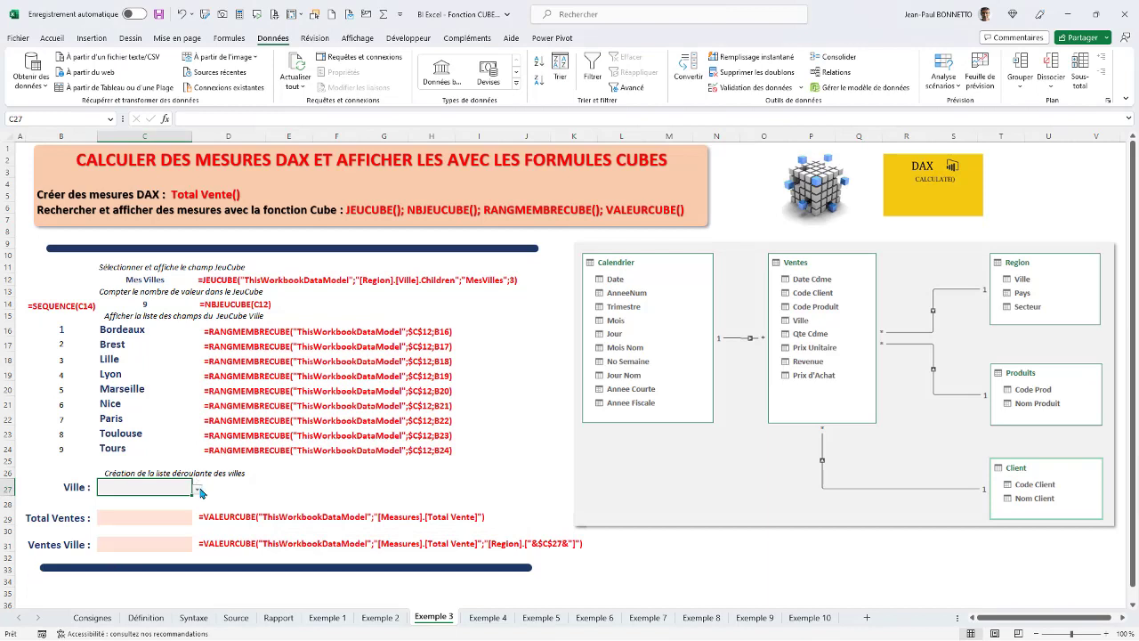
{"action": "left_click", "coordinate": [198, 488]}
{"action": "left_click", "coordinate": [118, 531]}
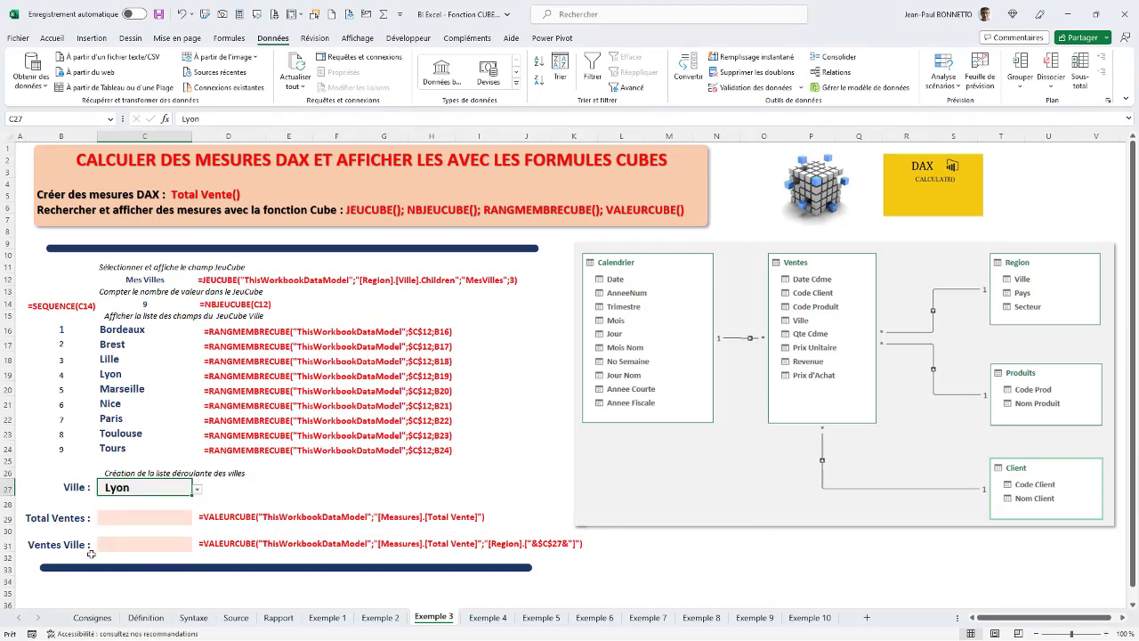
Start a VALEURCUBE formula in the Total Ventes cell C29 with "ThisWorkbookDataModel" as its connection
{"action": "left_click", "coordinate": [135, 518]}
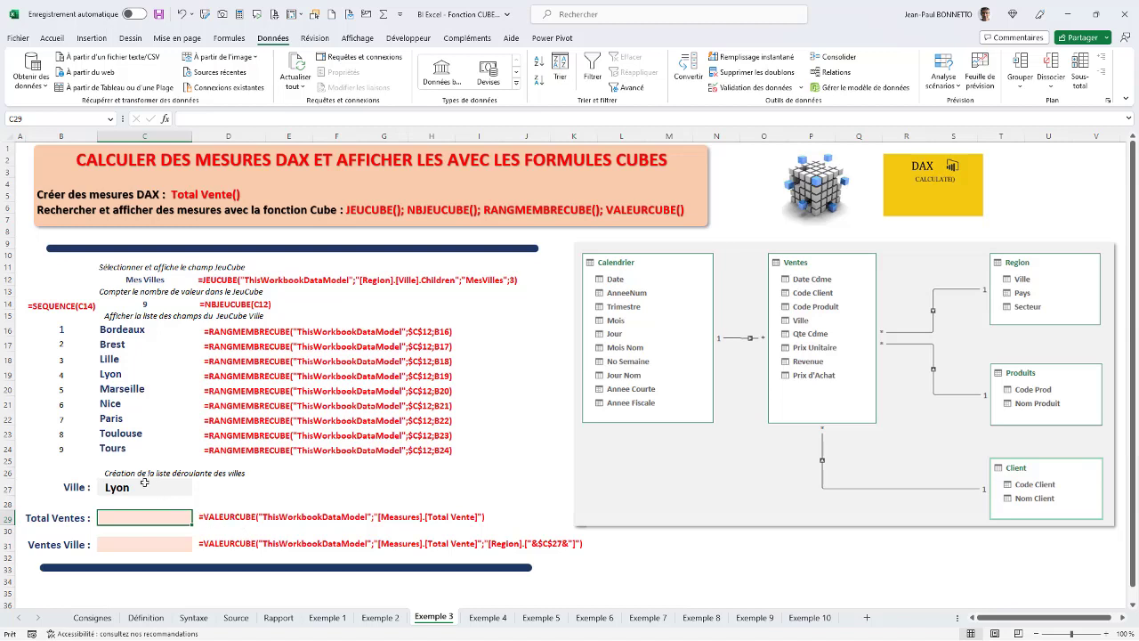
{"action": "left_click", "coordinate": [152, 544]}
{"action": "left_click", "coordinate": [142, 515]}
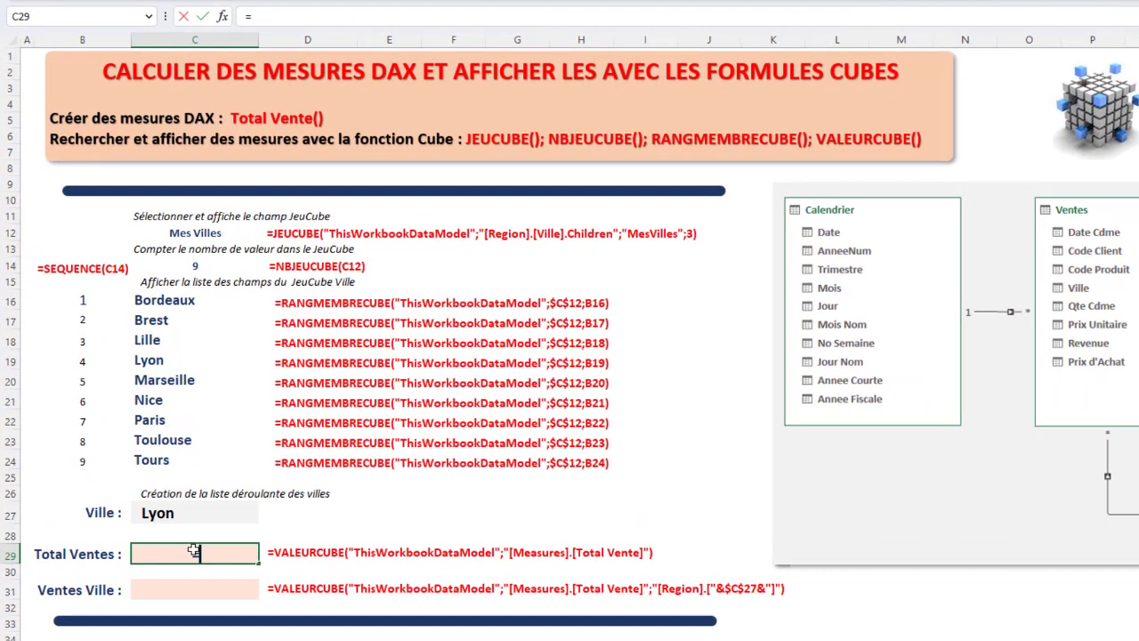
{"action": "type", "text": "=val"}
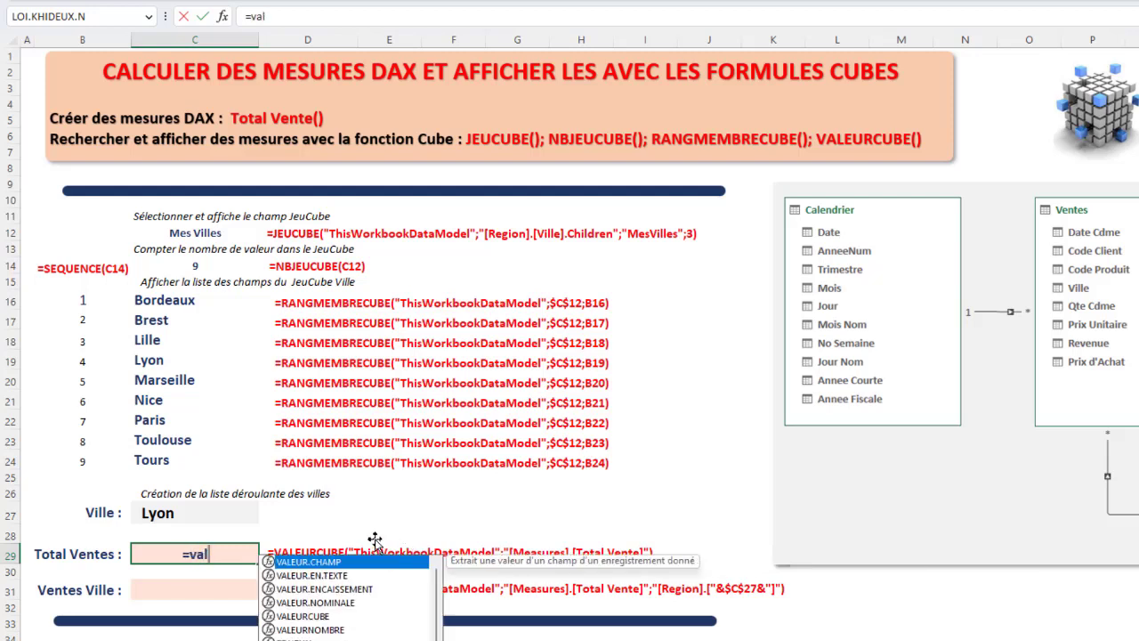
{"action": "double_click", "coordinate": [307, 616]}
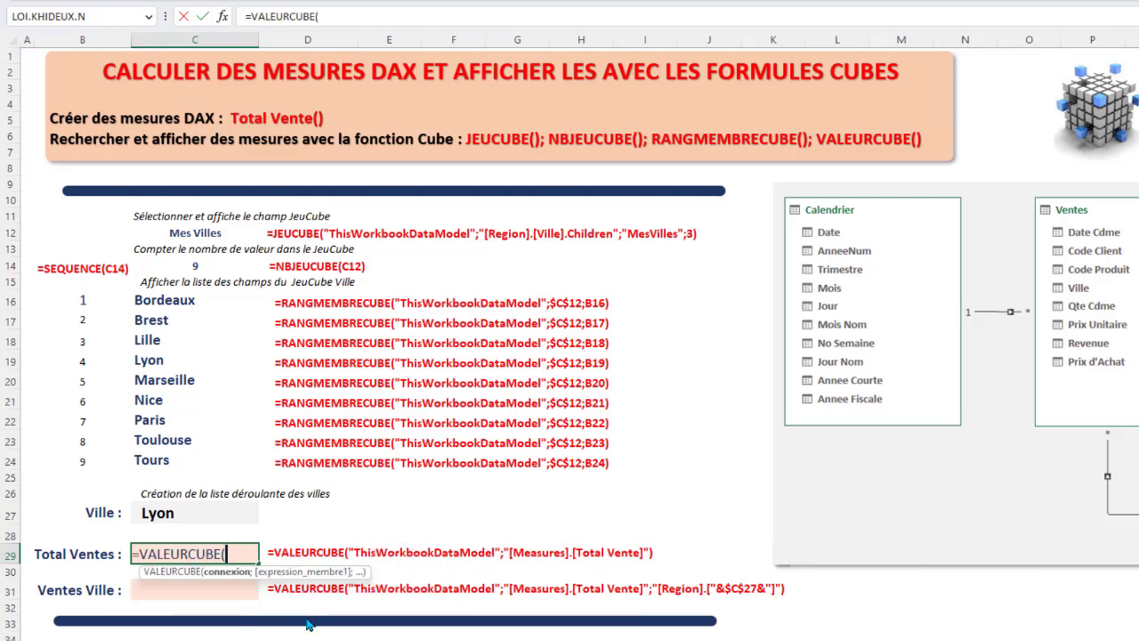
{"action": "type", "text": "\""}
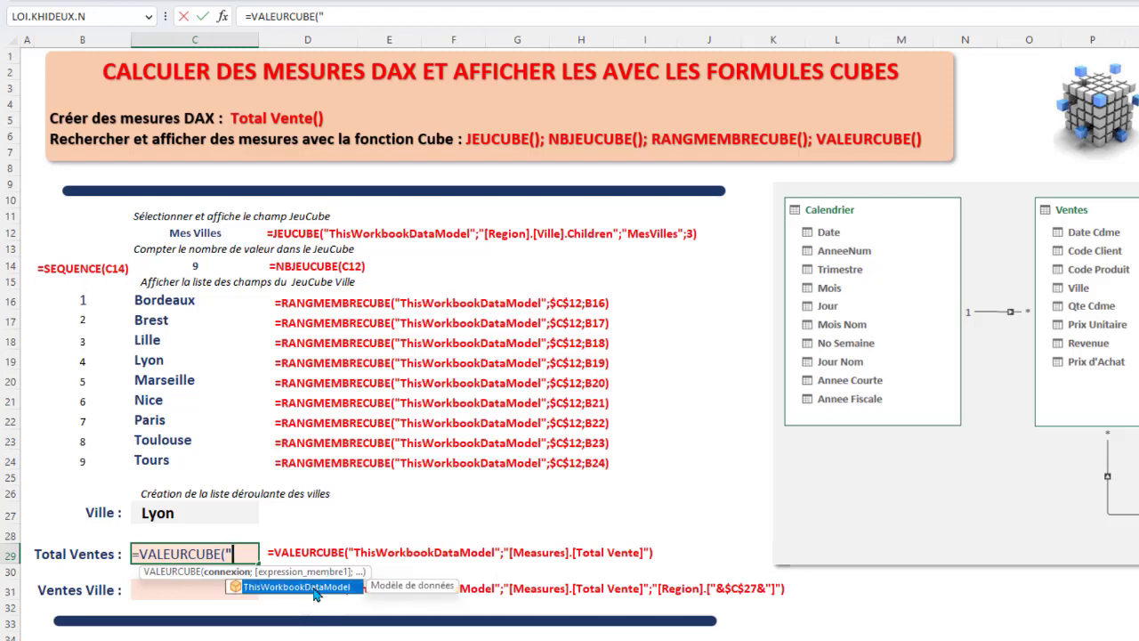
{"action": "double_click", "coordinate": [301, 586]}
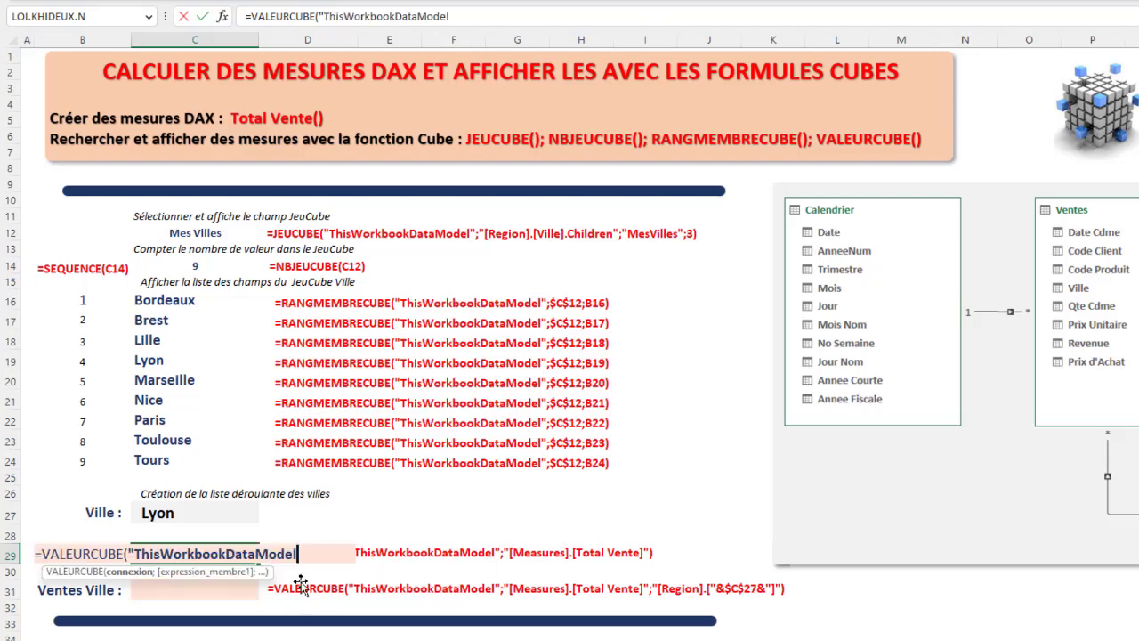
{"action": "type", "text": "\";"}
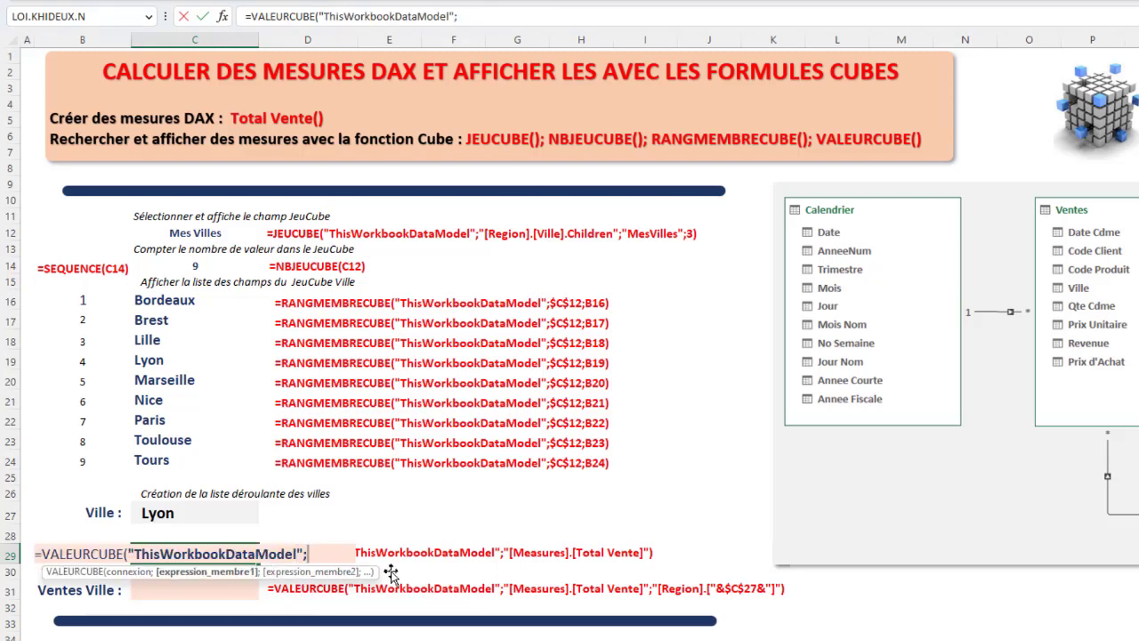
Complete the C29 formula with the member expression [Measures].[Total Vente] and validate it
{"action": "type", "text": "\""}
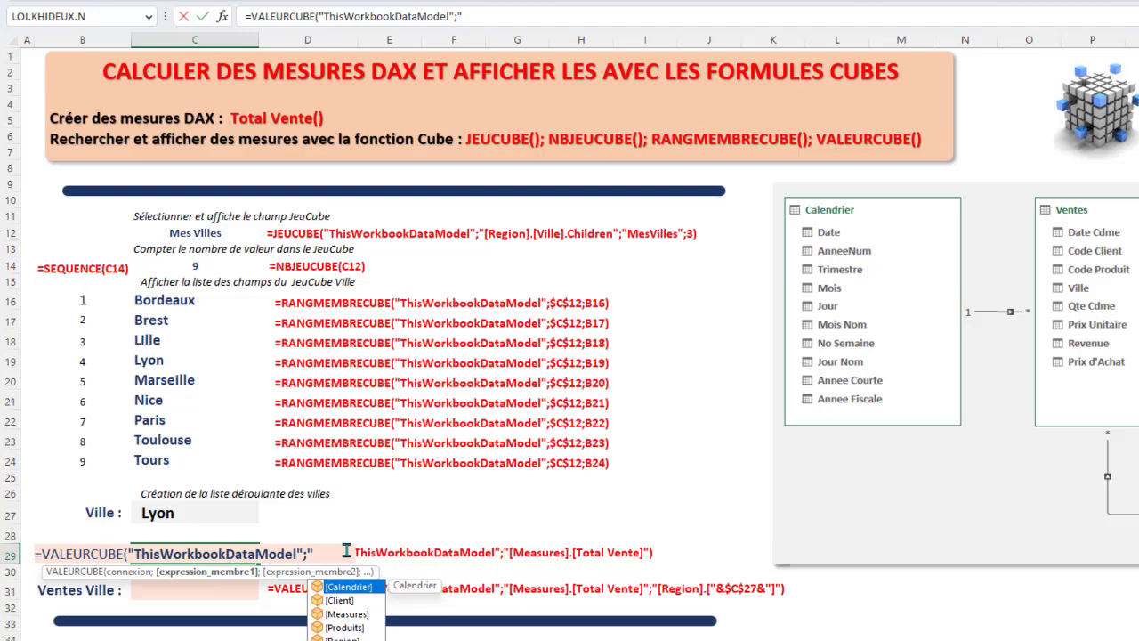
{"action": "double_click", "coordinate": [345, 614]}
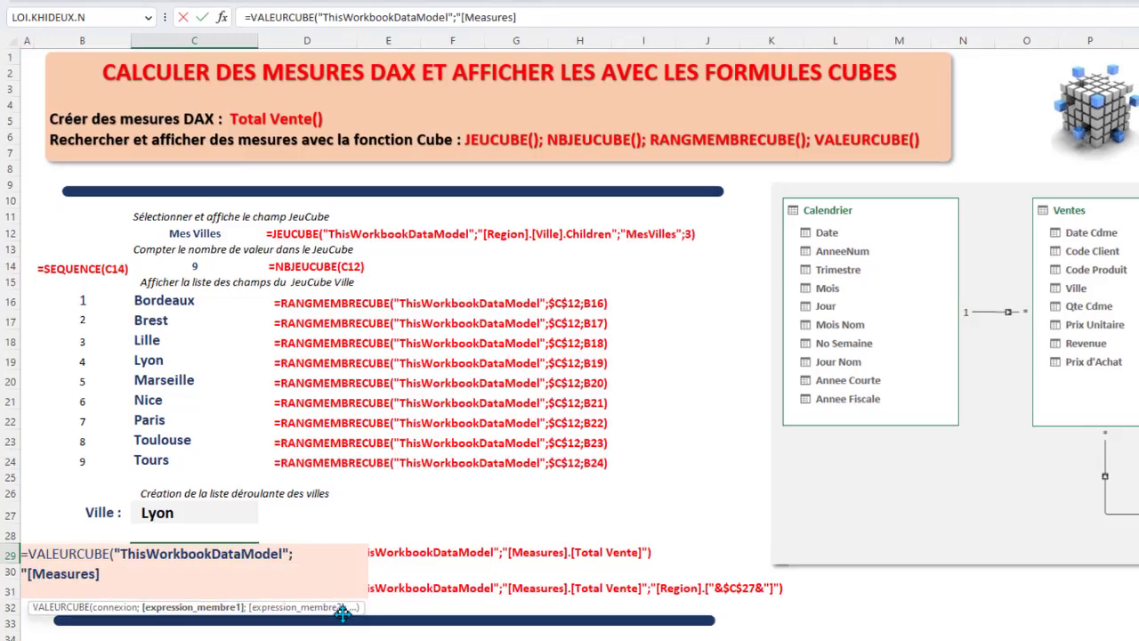
{"action": "type", "text": "."}
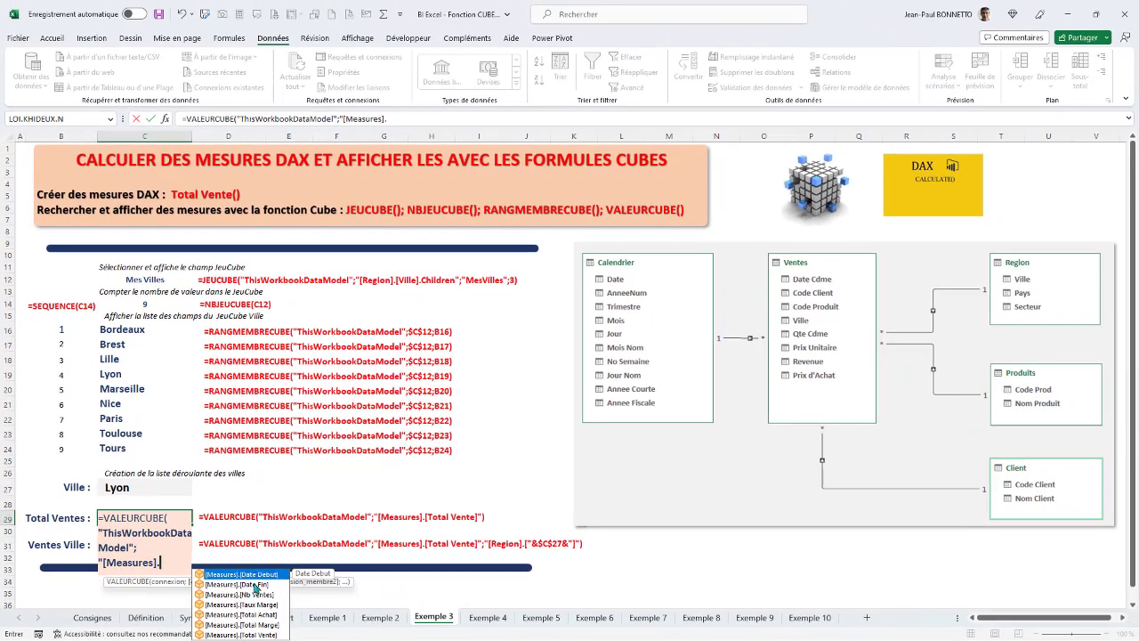
{"action": "double_click", "coordinate": [265, 634]}
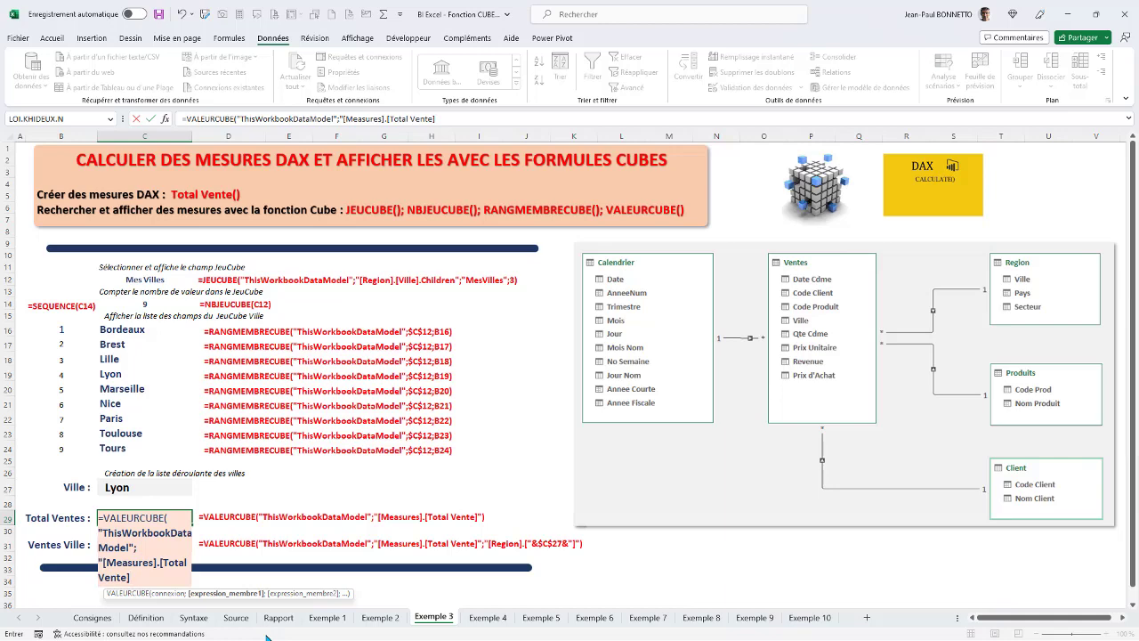
{"action": "type", "text": ")"}
{"action": "key", "text": "Return"}
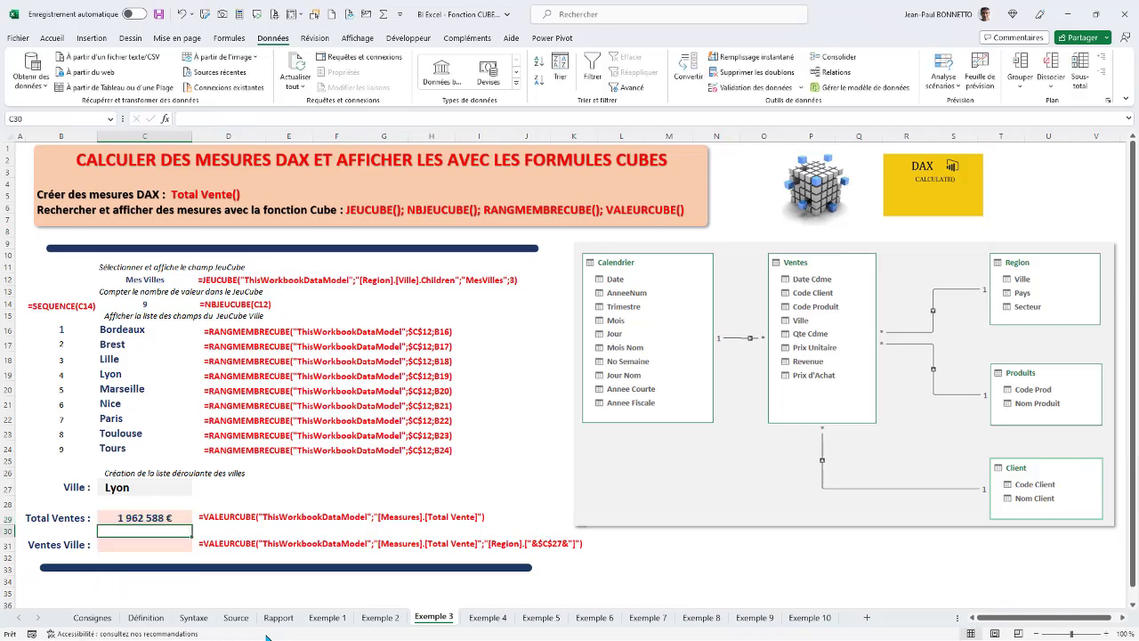
Compare the Total Ventes result in C29 with the Total Revenue cell D18 on sheet Exemple 1, and return to Exemple 3
{"action": "left_click", "coordinate": [161, 520]}
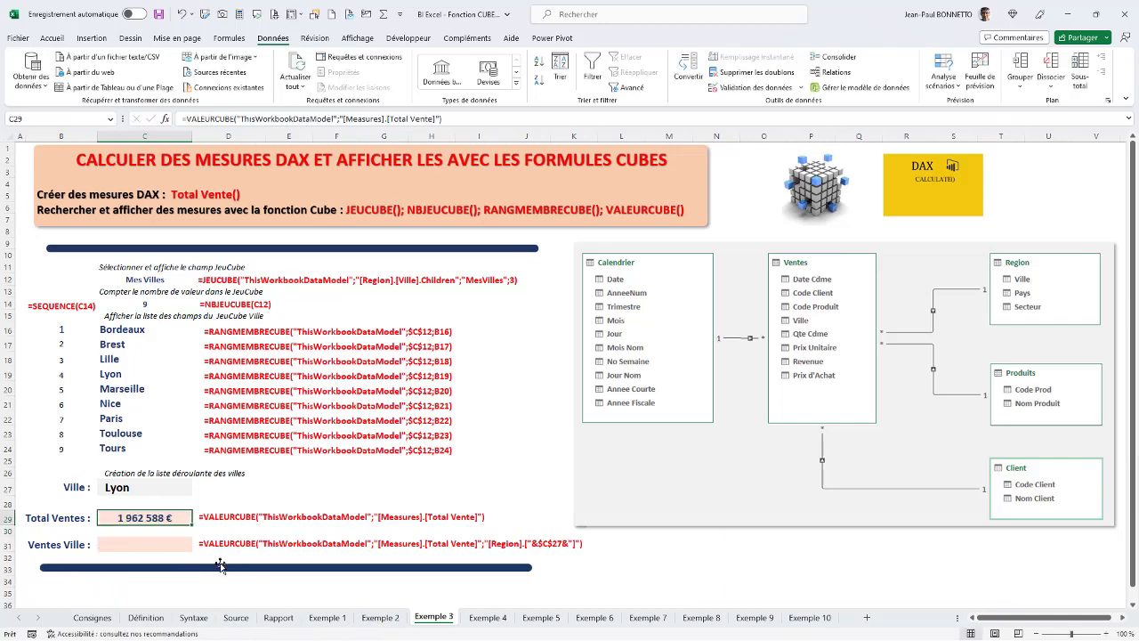
{"action": "left_click", "coordinate": [327, 616]}
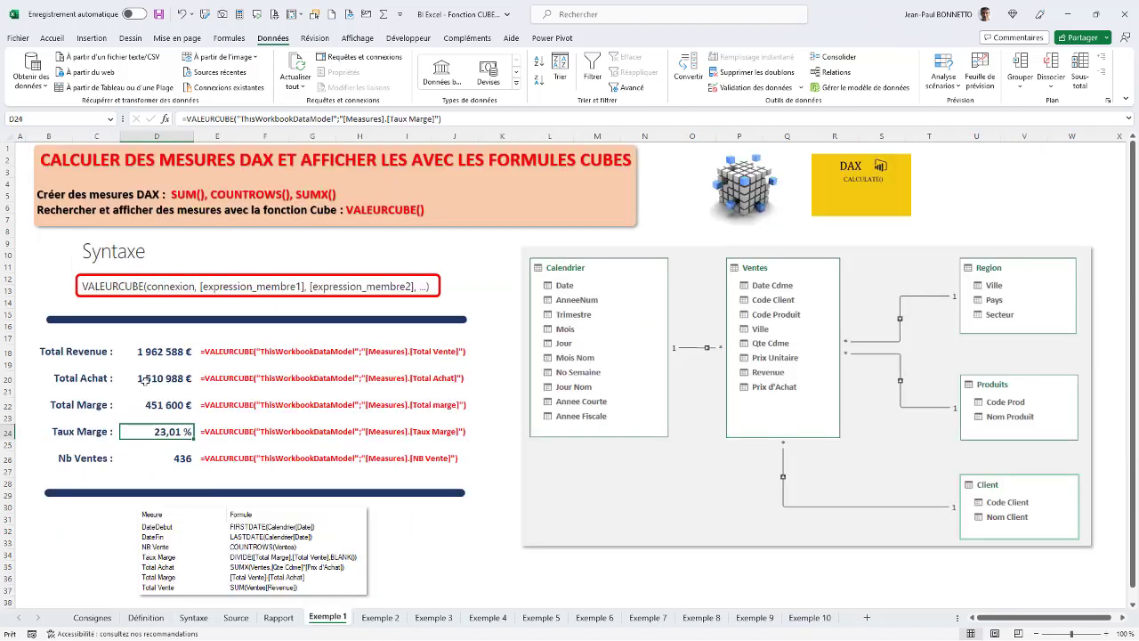
{"action": "left_click", "coordinate": [161, 352]}
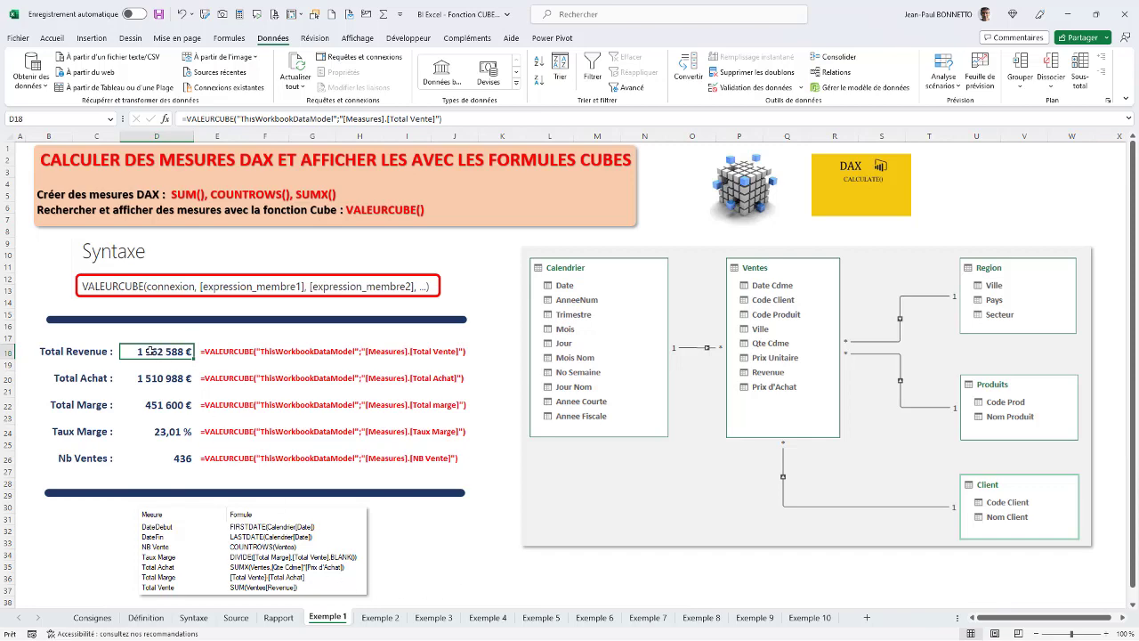
{"action": "left_click", "coordinate": [433, 617]}
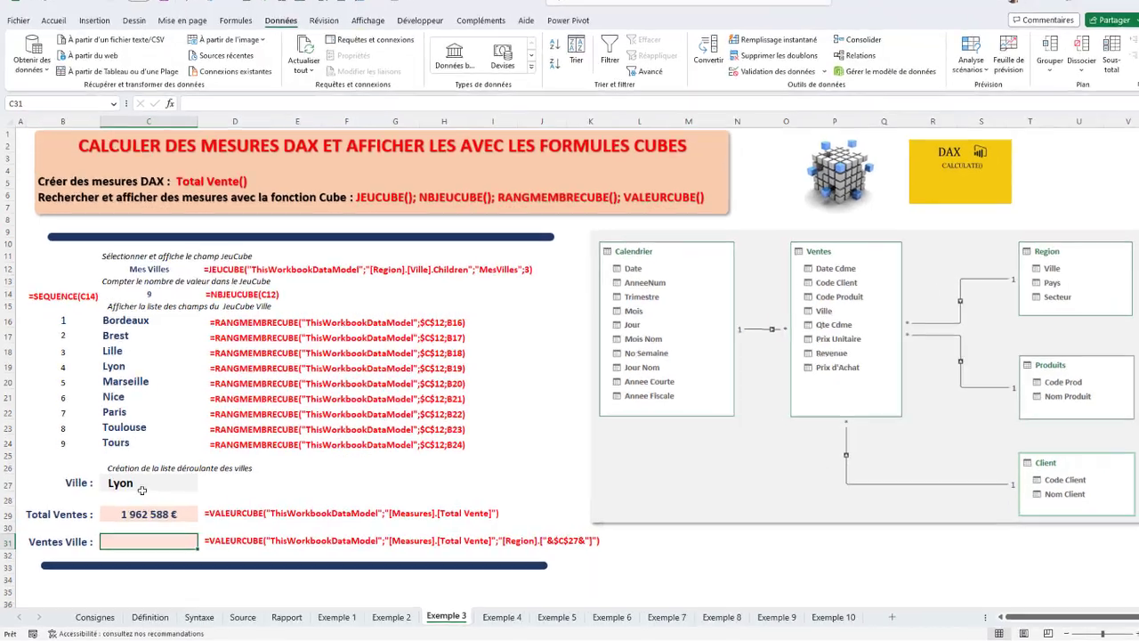
Start a VALEURCUBE formula in the Ventes Ville cell C31 with "ThisWorkbookDataModel" as its connection
{"action": "left_click", "coordinate": [137, 487]}
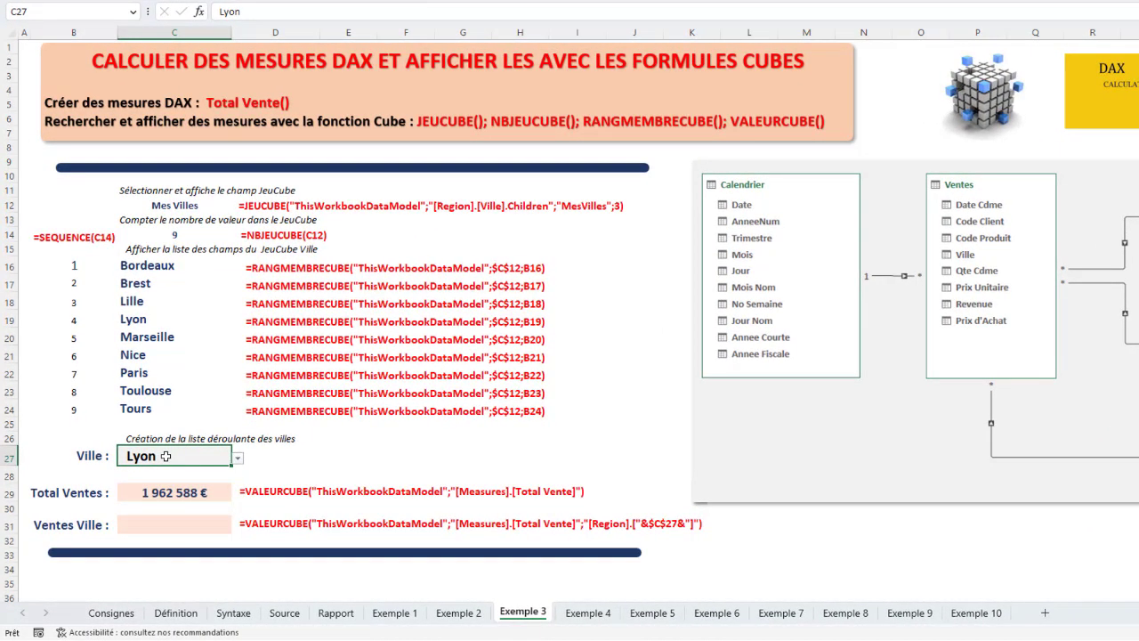
{"action": "left_click", "coordinate": [159, 526]}
{"action": "type", "text": "=VAL"}
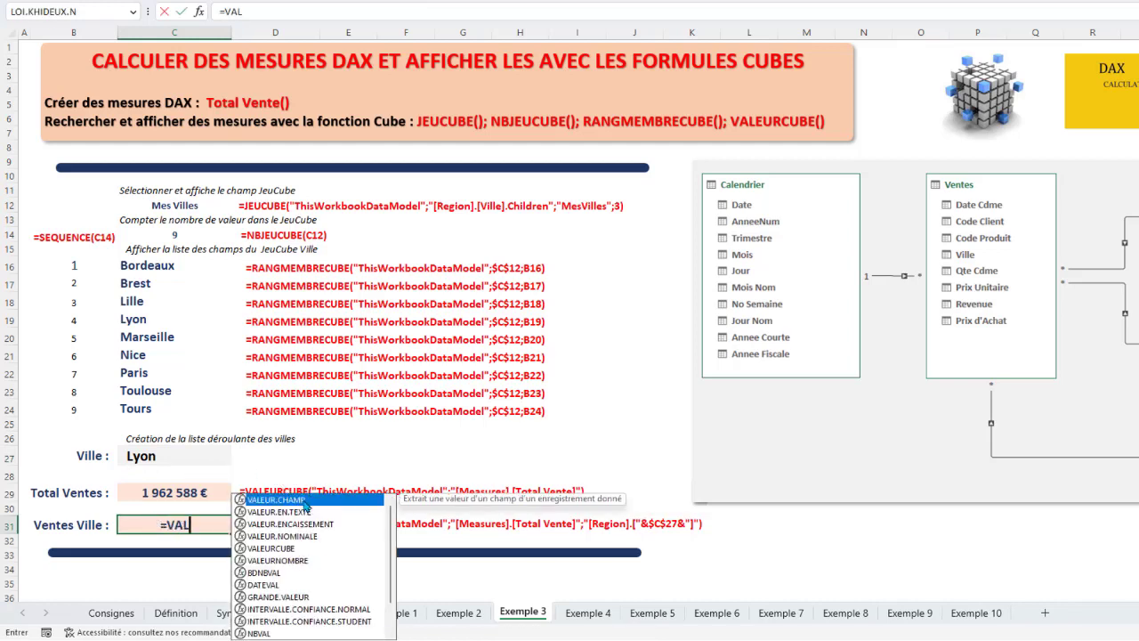
{"action": "double_click", "coordinate": [287, 548]}
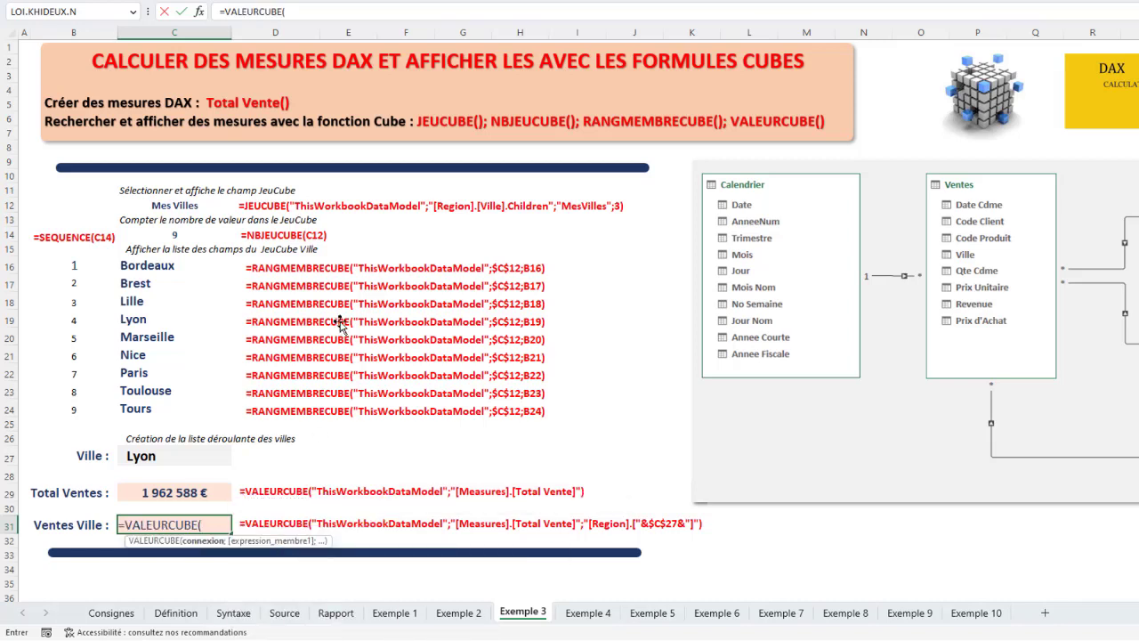
{"action": "type", "text": "\""}
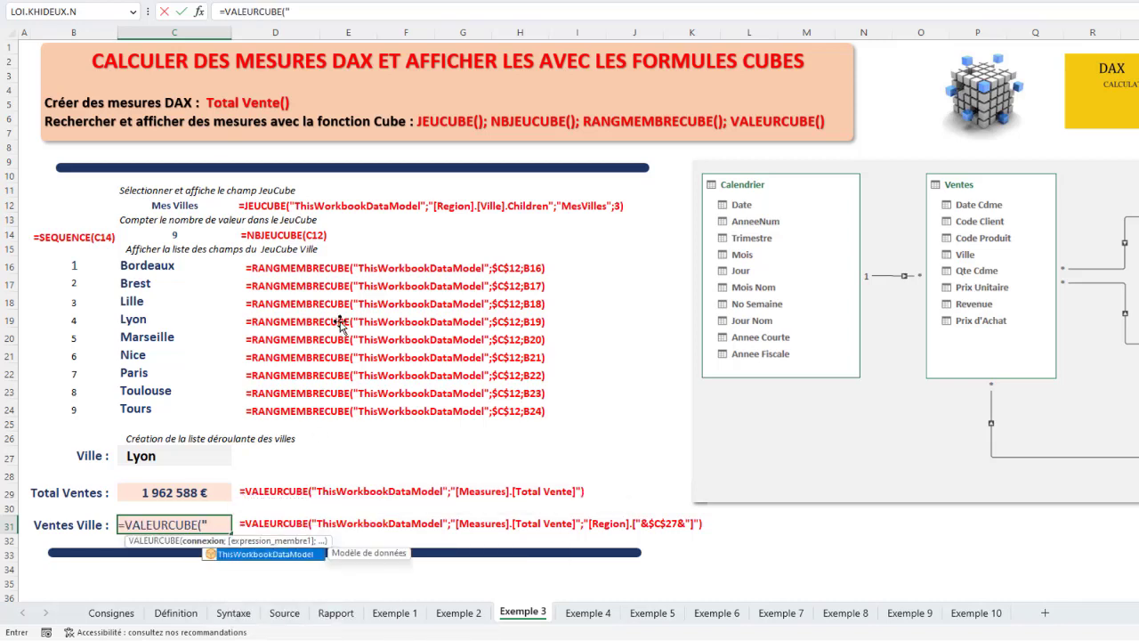
{"action": "double_click", "coordinate": [272, 555]}
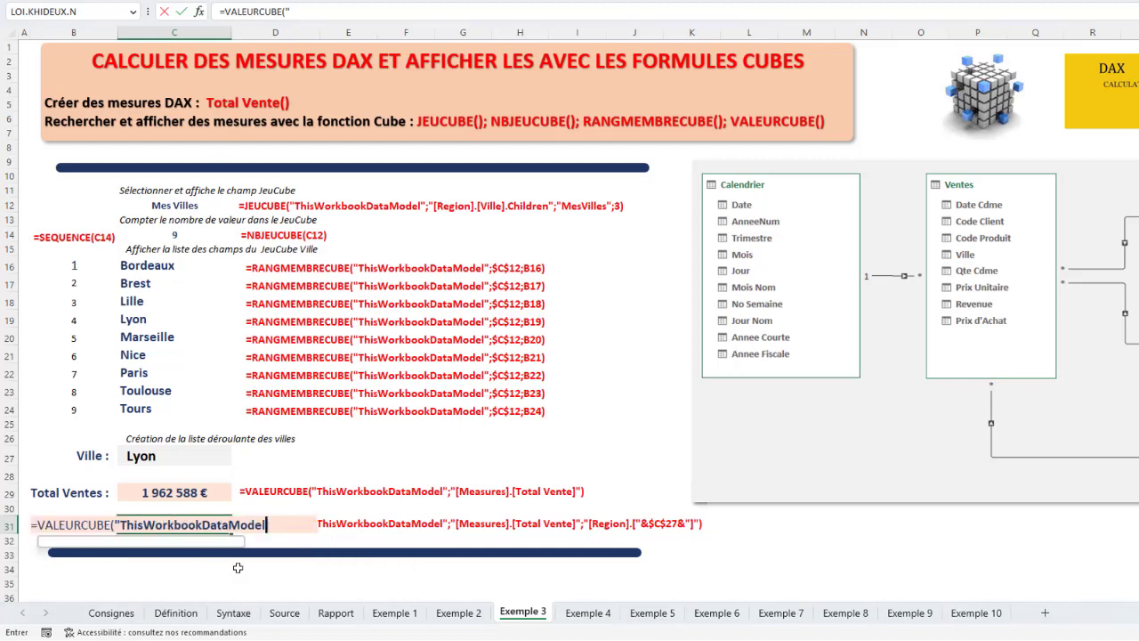
{"action": "type", "text": "\""}
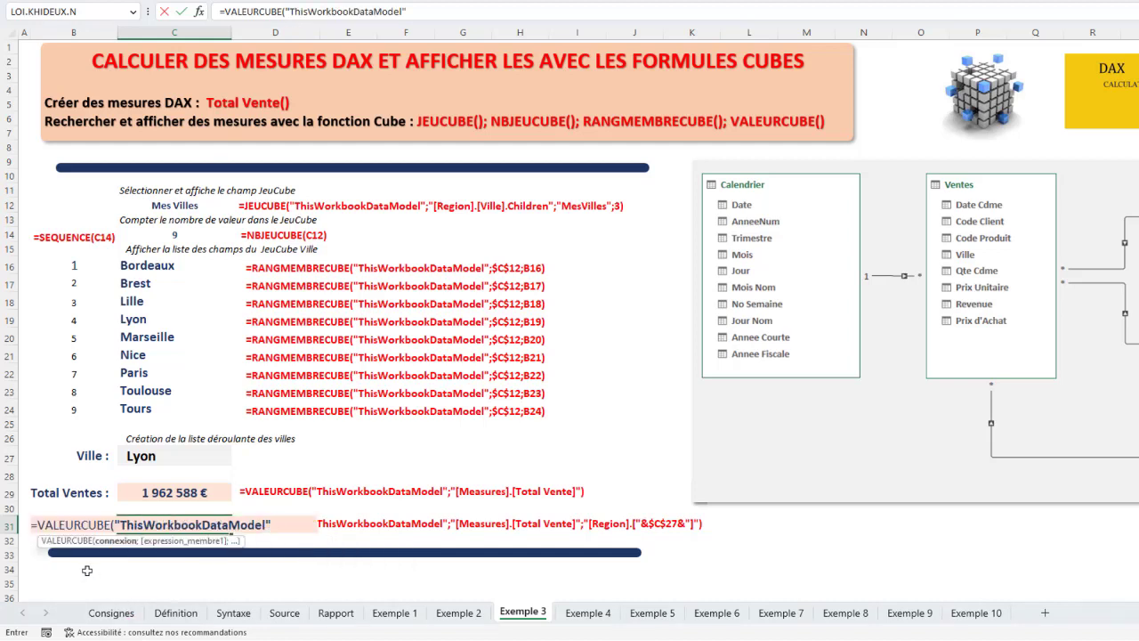
{"action": "type", "text": ";"}
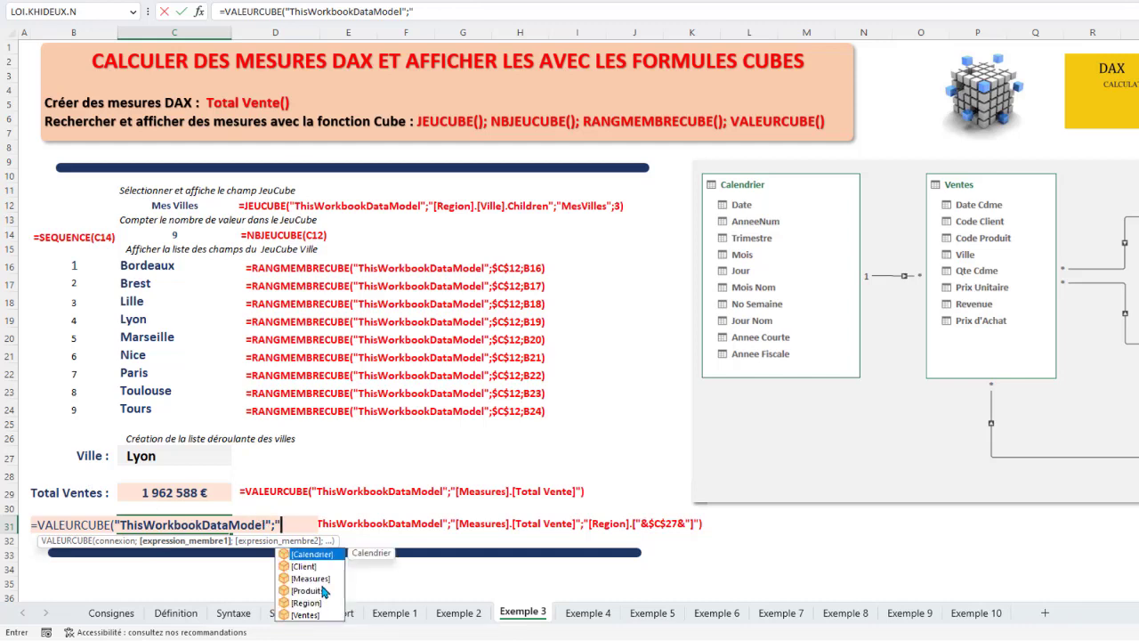
Complete the C31 formula with only the [Measures].[Total Vente] measure, validate it, and reselect the cell
{"action": "double_click", "coordinate": [312, 578]}
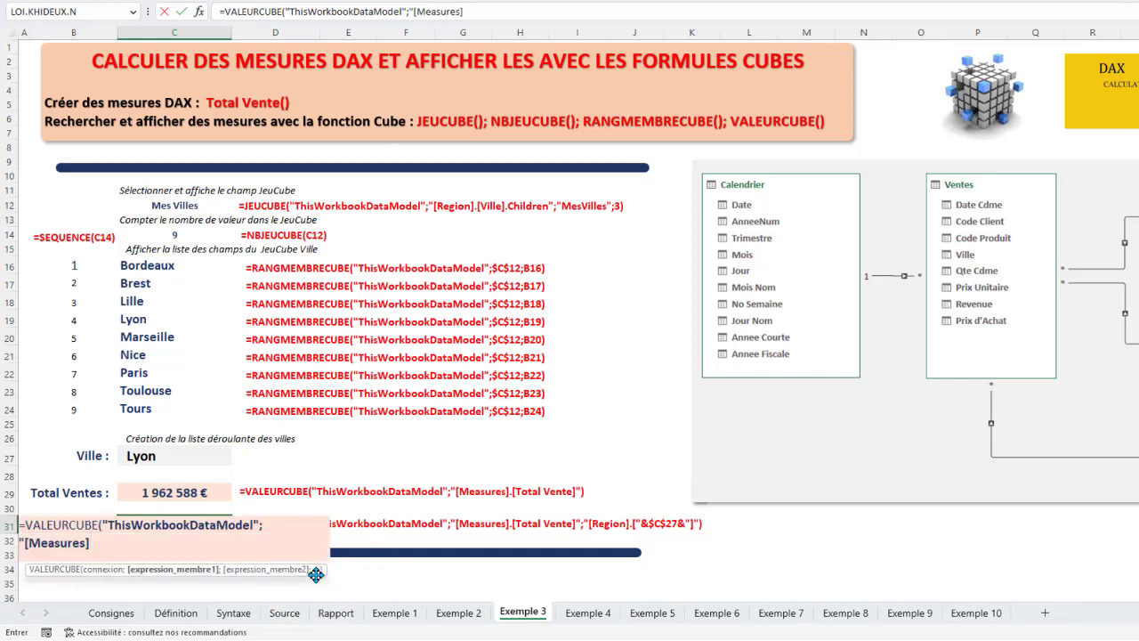
{"action": "type", "text": "."}
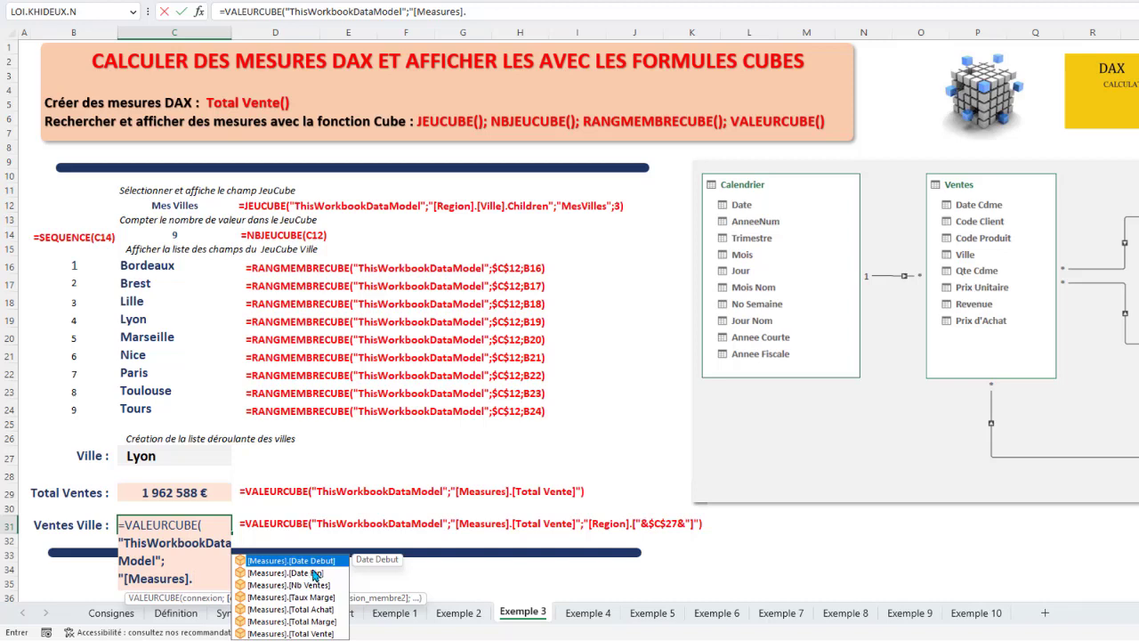
{"action": "left_click", "coordinate": [315, 634]}
{"action": "double_click", "coordinate": [315, 633]}
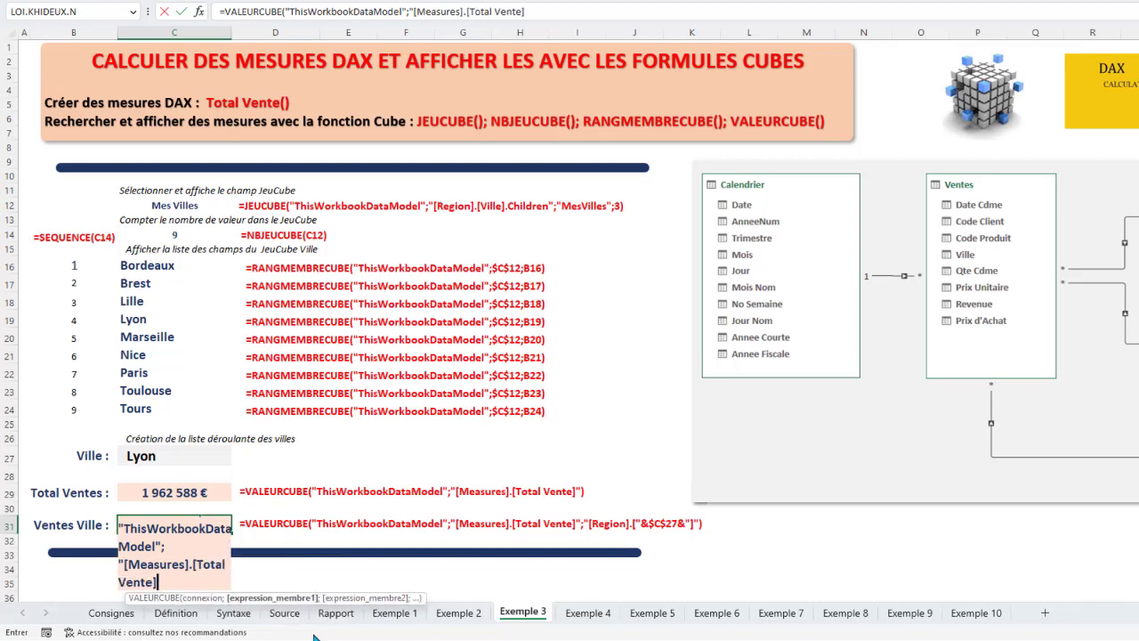
{"action": "type", "text": "\")"}
{"action": "key", "text": "Return"}
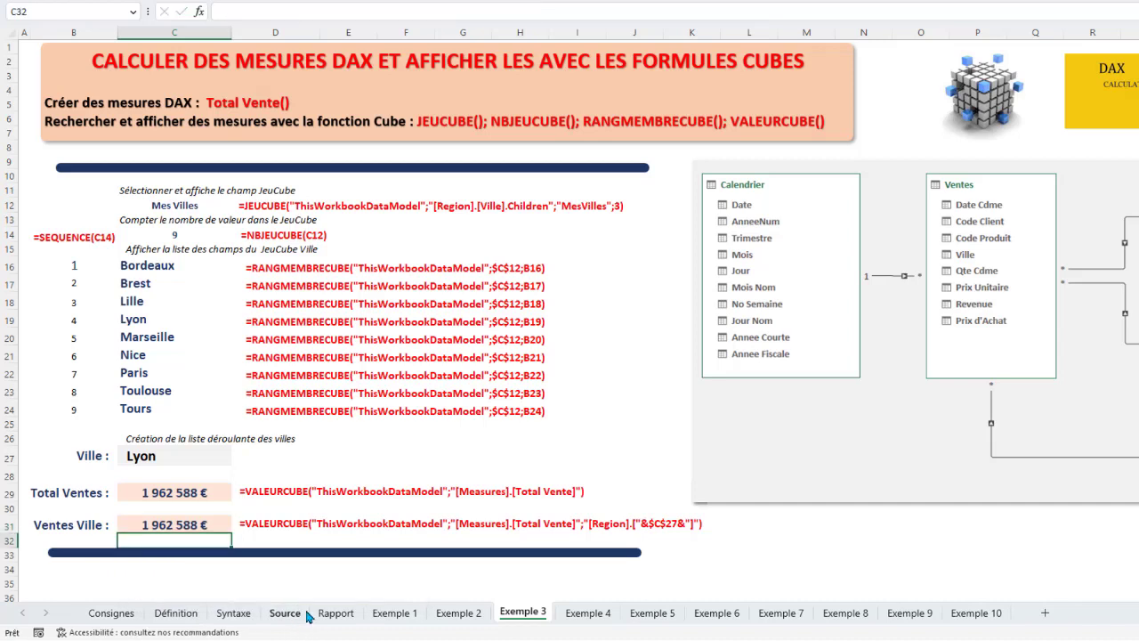
{"action": "left_click", "coordinate": [194, 521]}
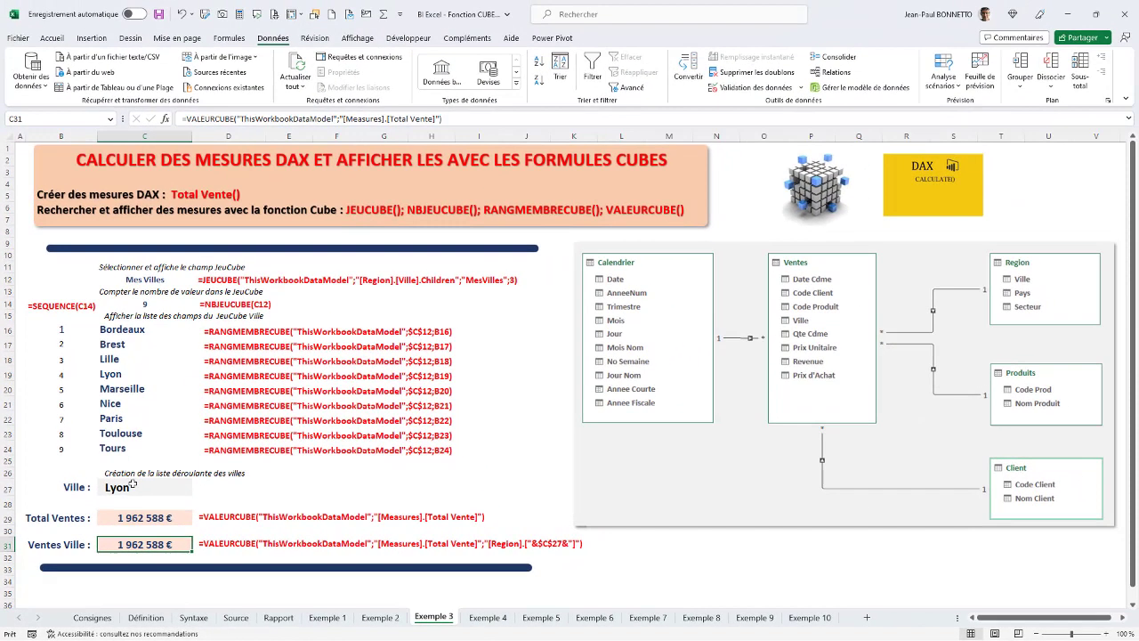
Extend the VALEURCUBE formula in C31 with a second member expression starting with "[Region]. after the [Measures].[Total Vente] measure
{"action": "left_click", "coordinate": [133, 484]}
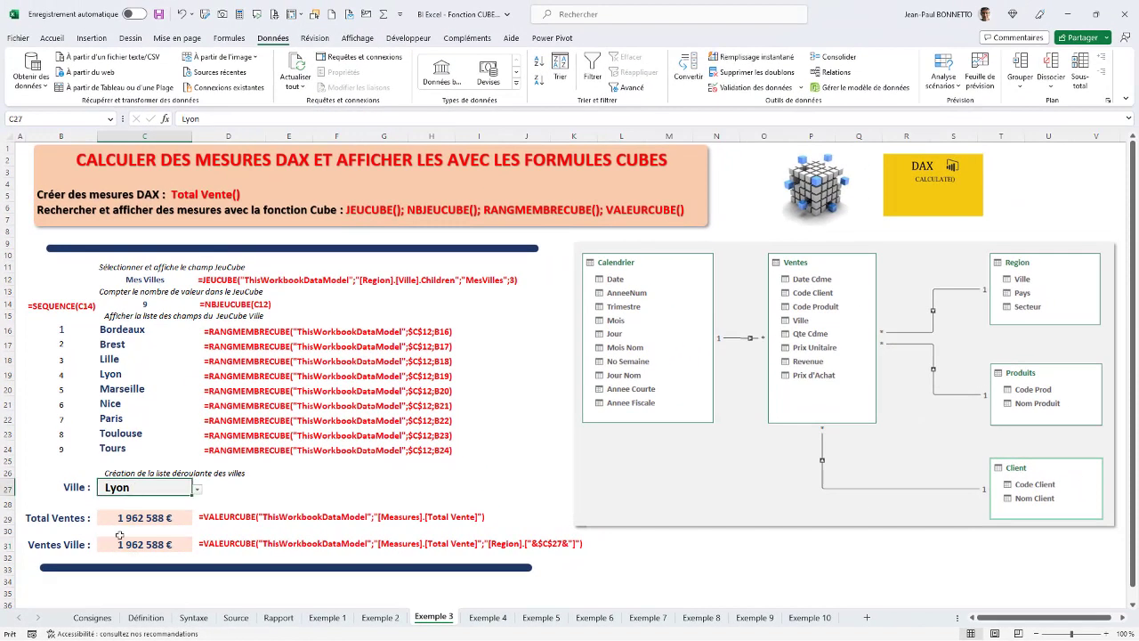
{"action": "left_click", "coordinate": [124, 544]}
{"action": "double_click", "coordinate": [129, 545]}
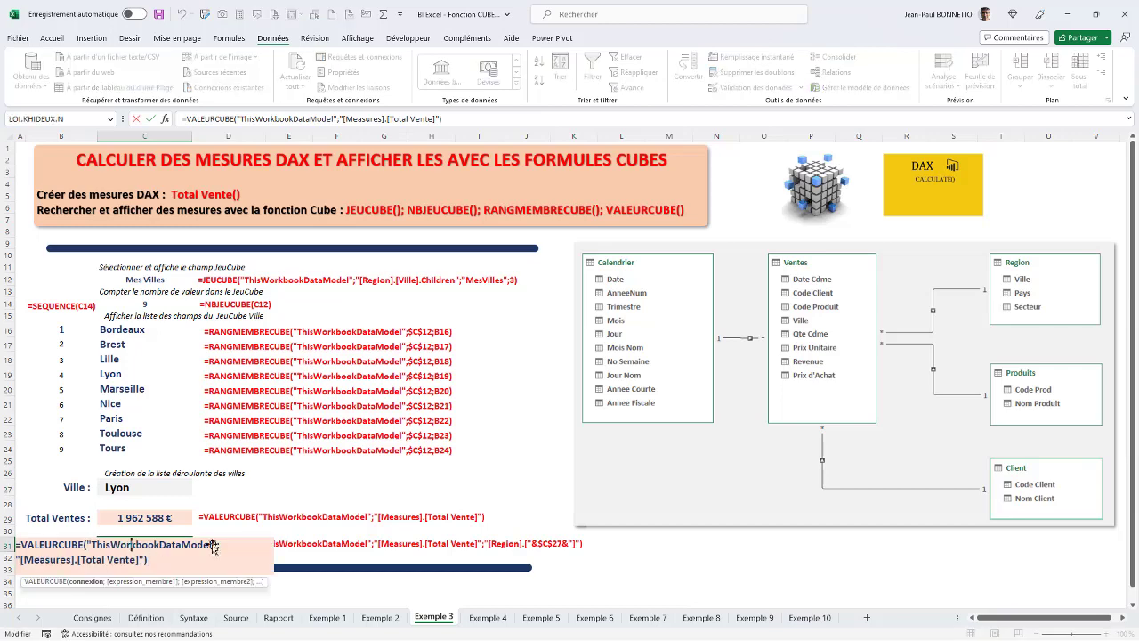
{"action": "left_click", "coordinate": [145, 559]}
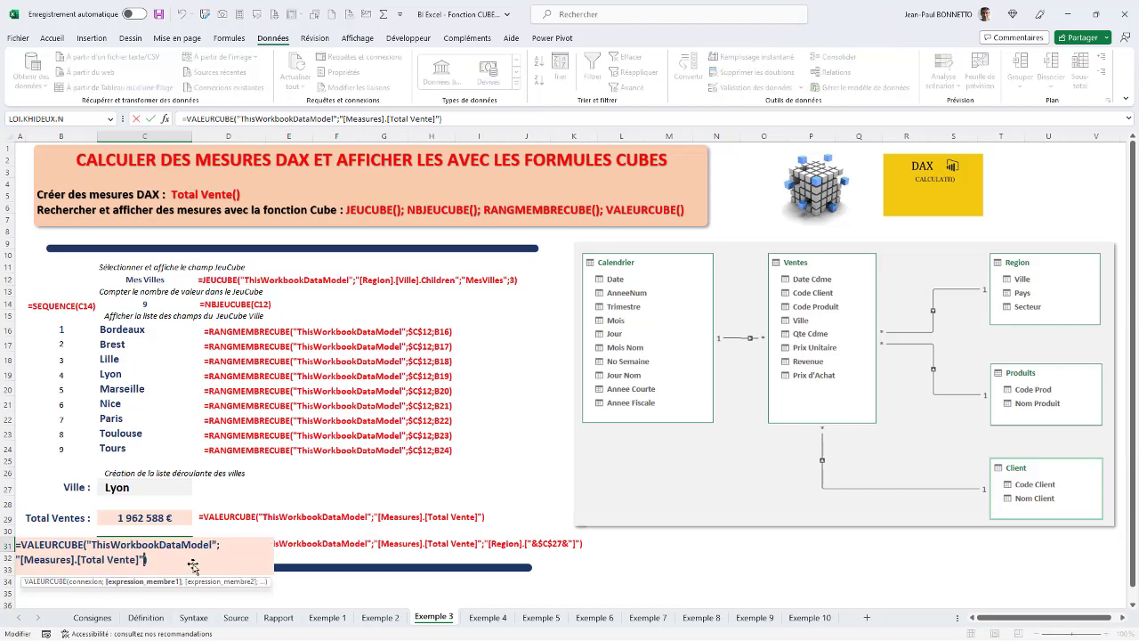
{"action": "type", "text": ";"}
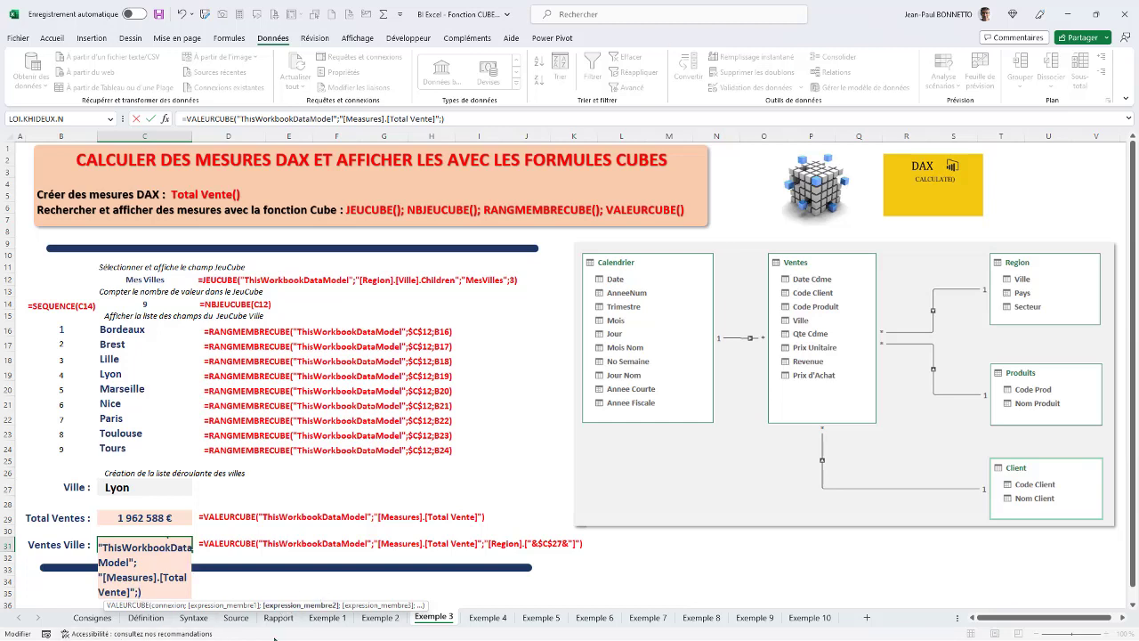
{"action": "type", "text": "\""}
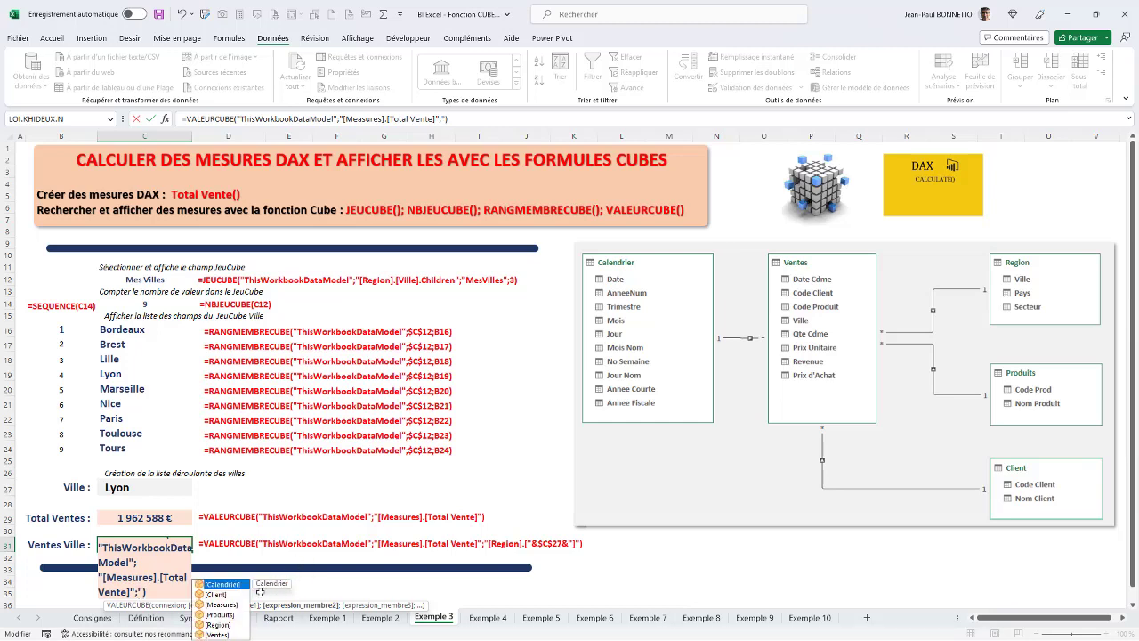
{"action": "double_click", "coordinate": [219, 626]}
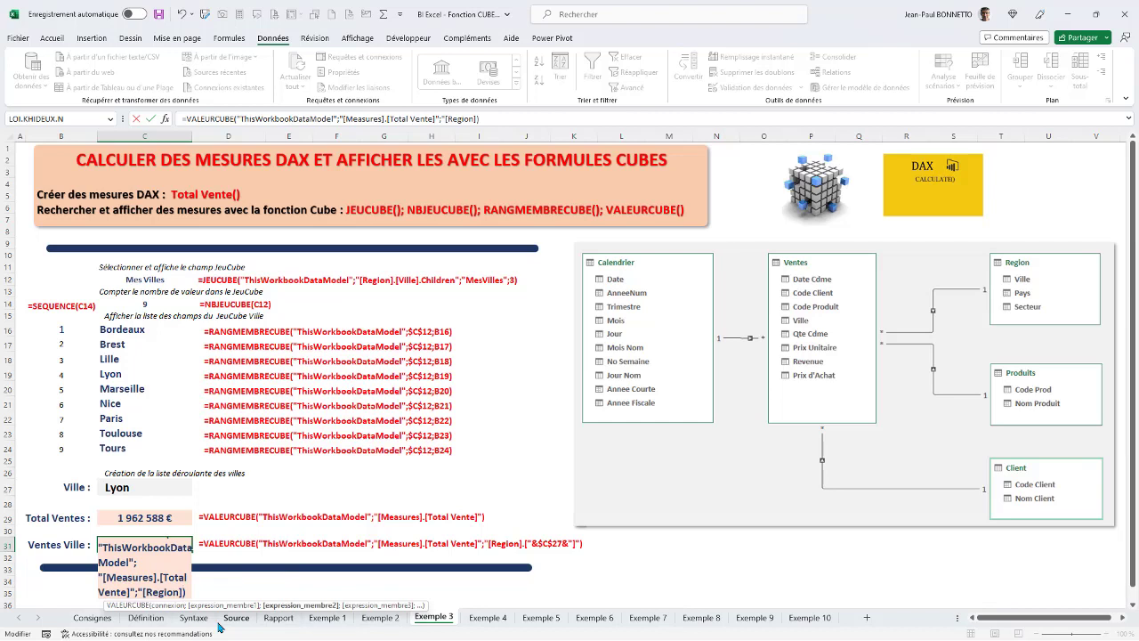
{"action": "type", "text": "."}
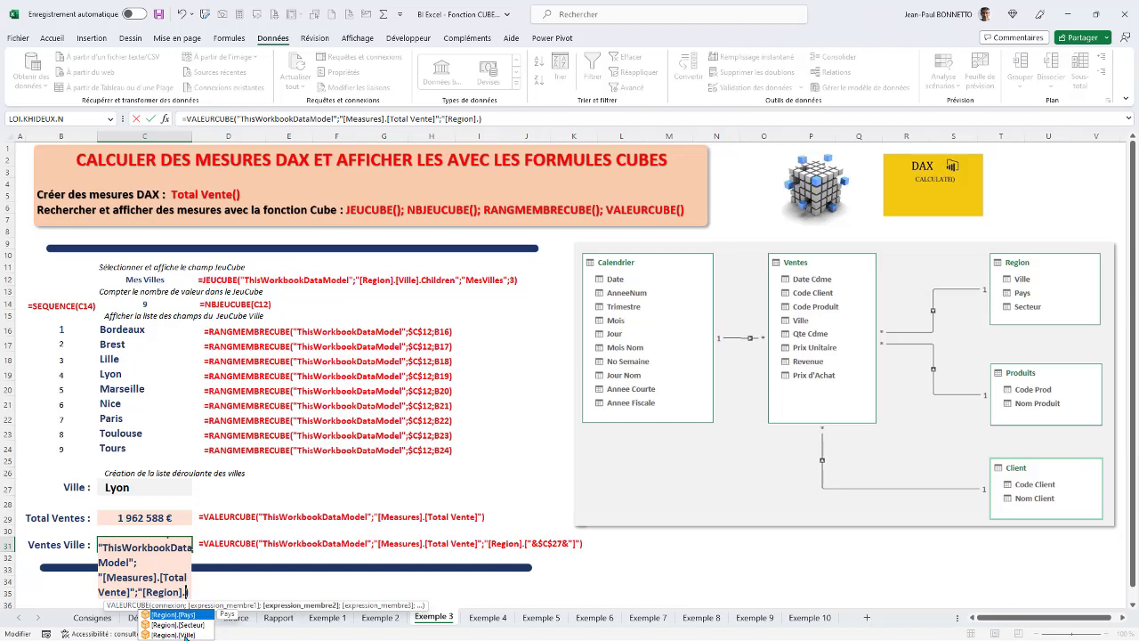
Complete the second member expression as "[Region].C27", validate the formula, and reselect C31
{"action": "left_click", "coordinate": [122, 487]}
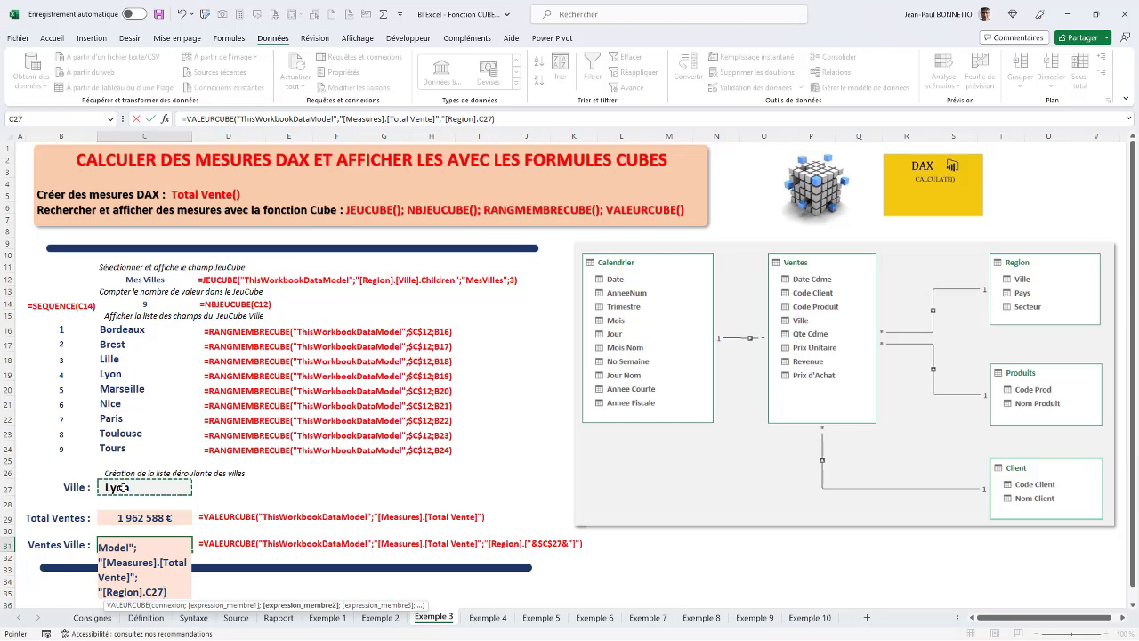
{"action": "type", "text": ")"}
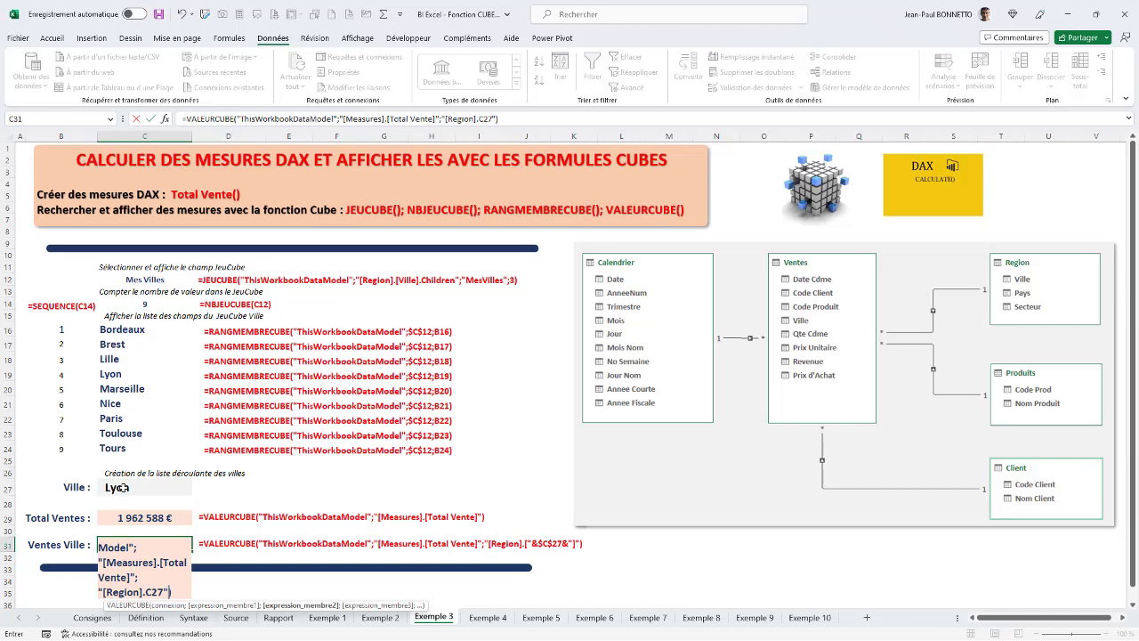
{"action": "key", "text": "Return"}
{"action": "left_click", "coordinate": [163, 542]}
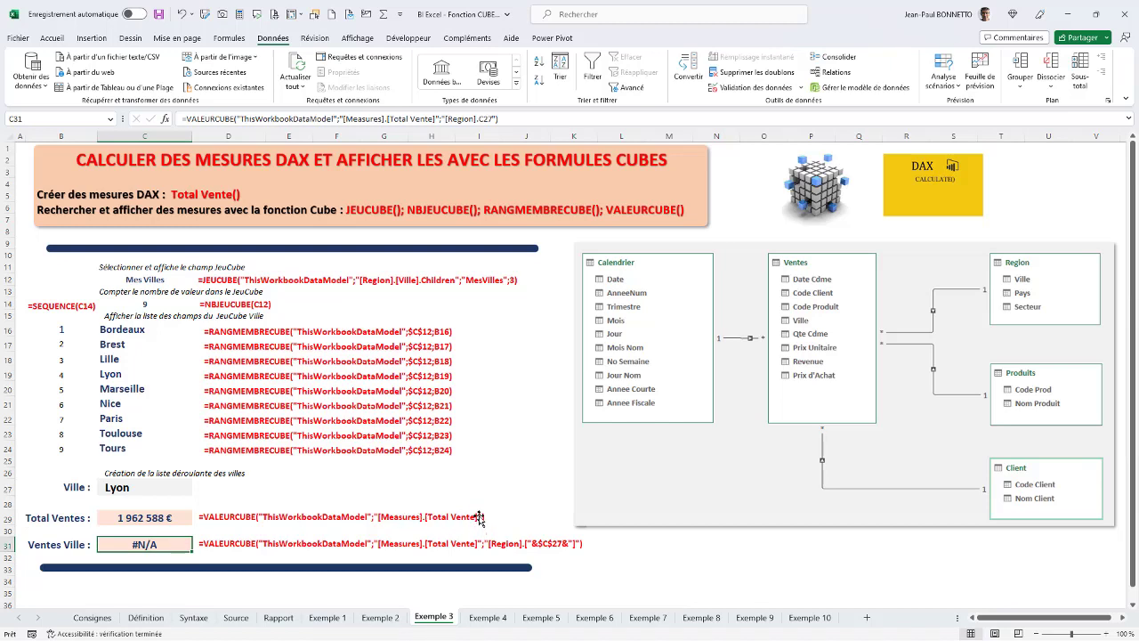
Edit the C31 formula to insert ["& before C27 so the city cell is concatenated after [Region]
{"action": "double_click", "coordinate": [157, 544]}
{"action": "left_click", "coordinate": [194, 558]}
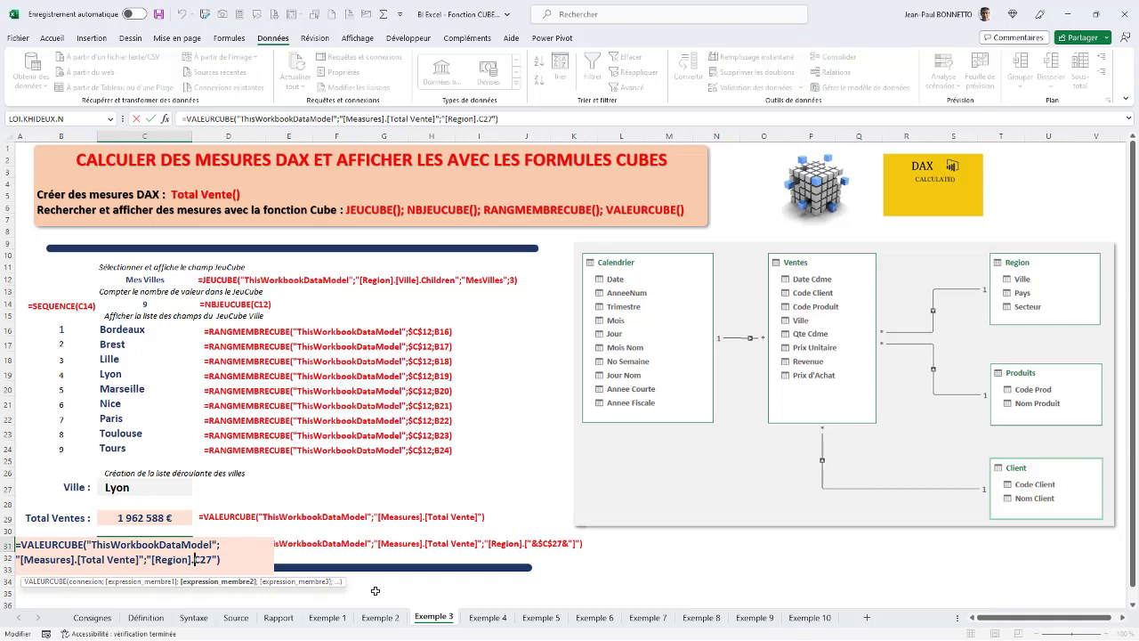
{"action": "type", "text": "["}
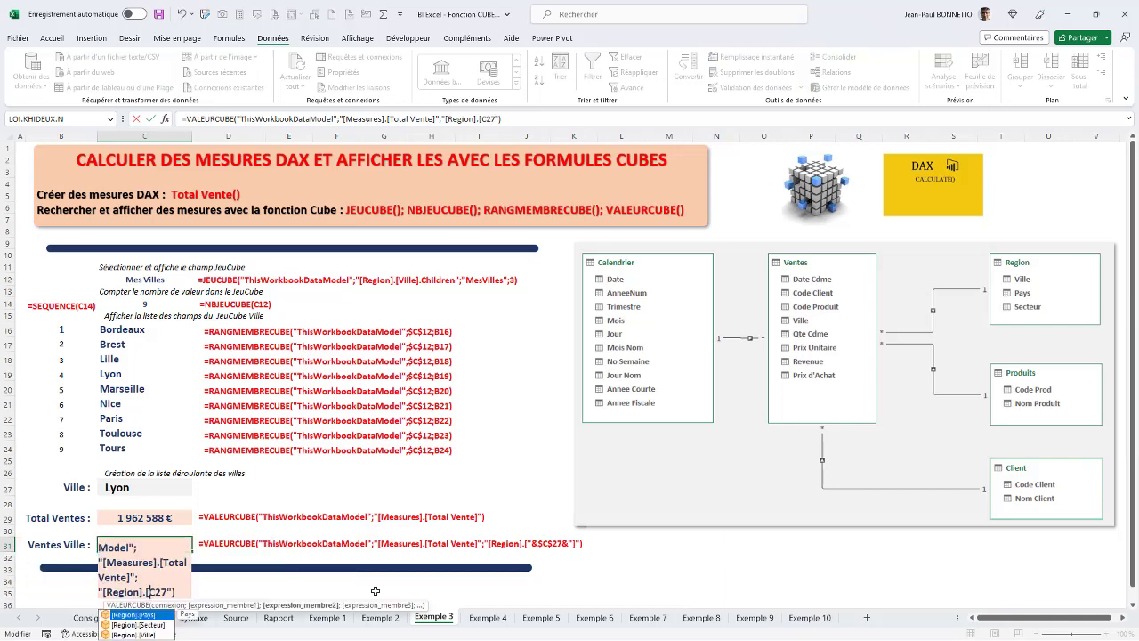
{"action": "type", "text": "\""}
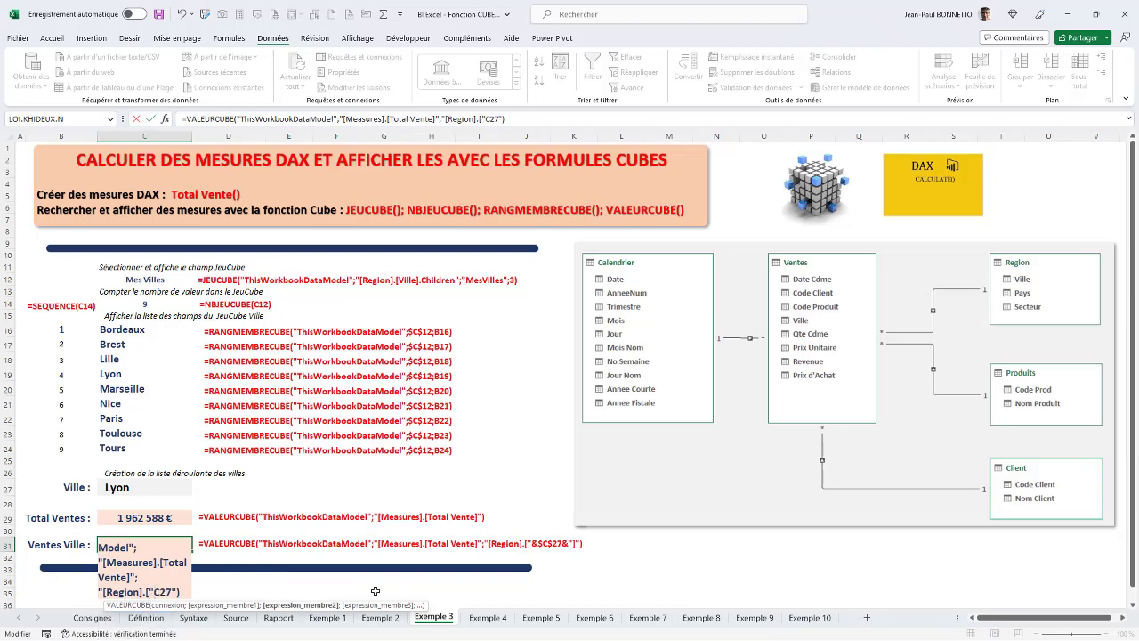
{"action": "type", "text": "&"}
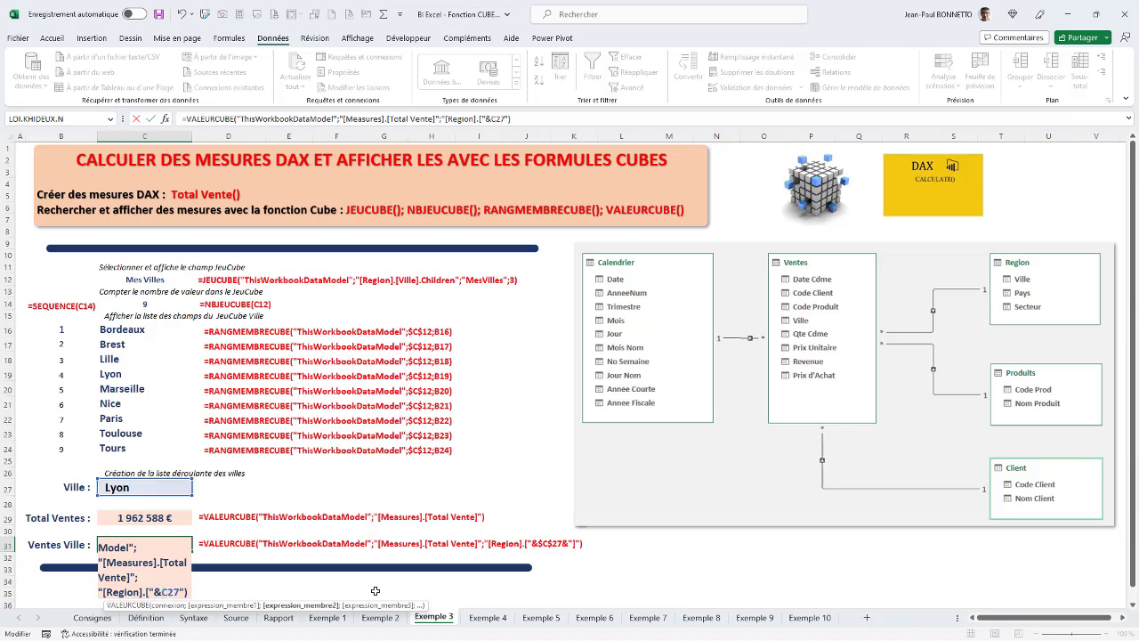
Append &"]" after C27 to finish the expression "[Region].["&C27&"]", validate the formula, and reselect C31
{"action": "left_click", "coordinate": [179, 591]}
{"action": "type", "text": "&"}
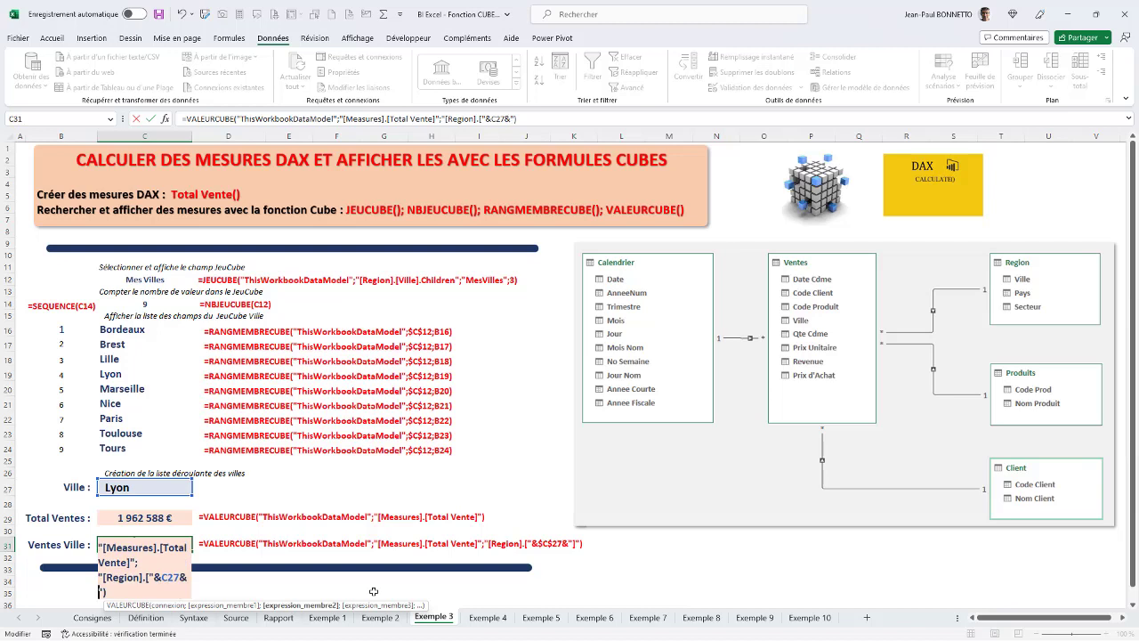
{"action": "type", "text": "\""}
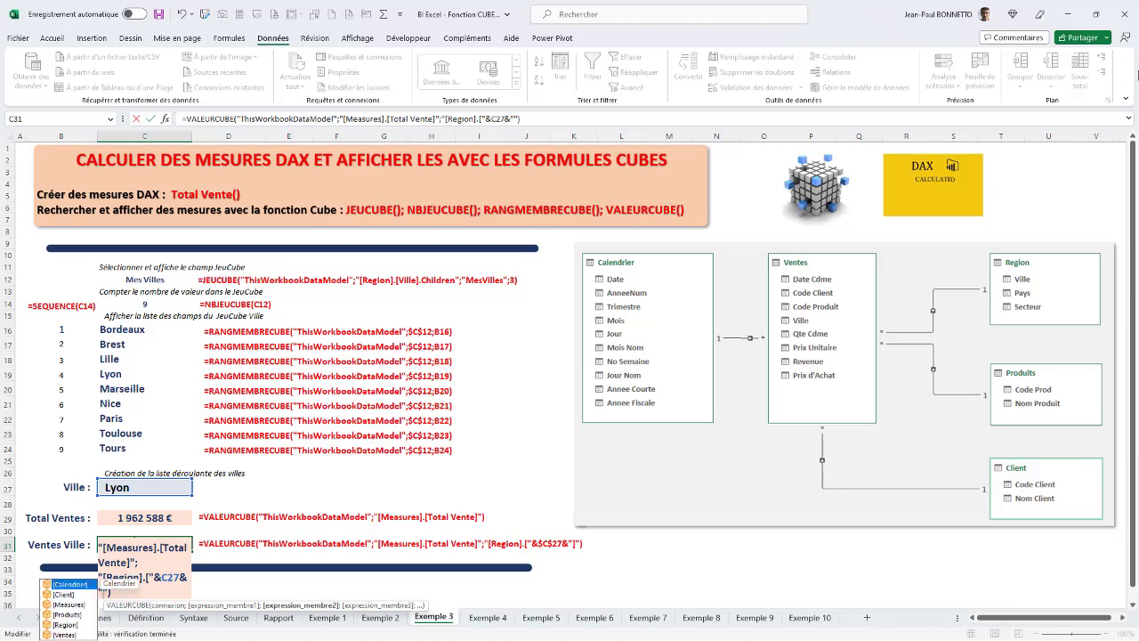
{"action": "type", "text": "]"}
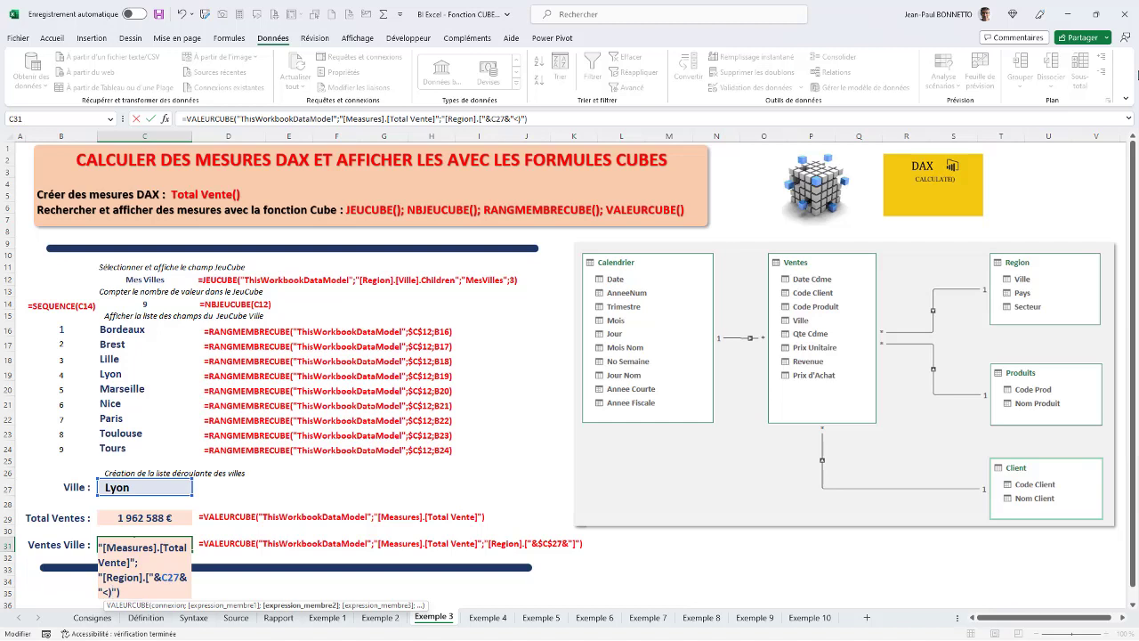
{"action": "key", "text": "BackSpace"}
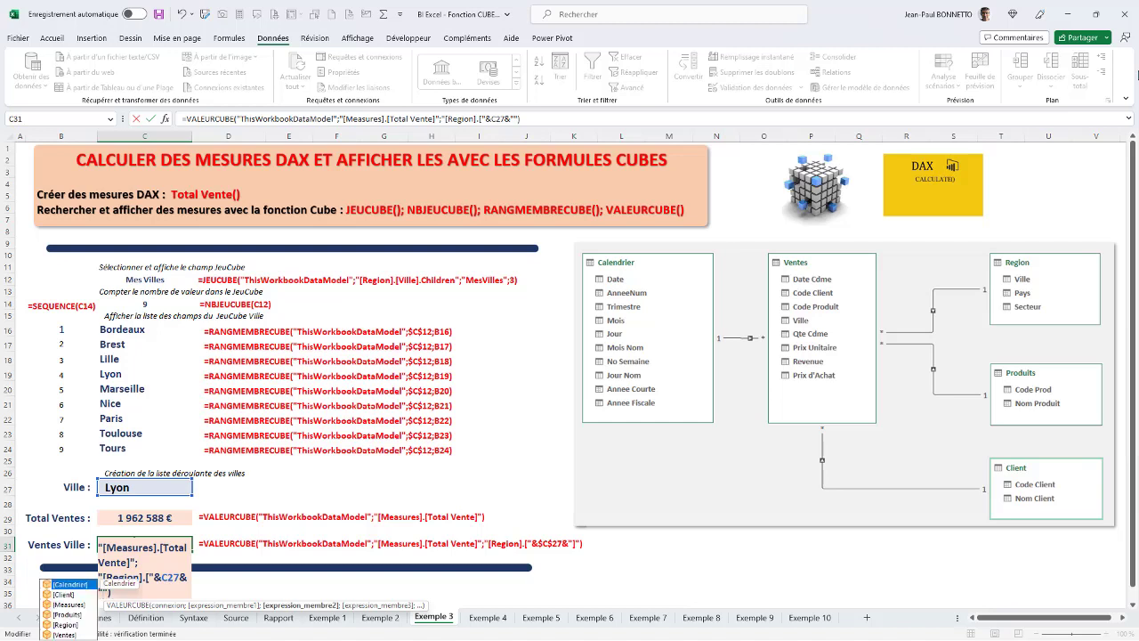
{"action": "type", "text": "]"}
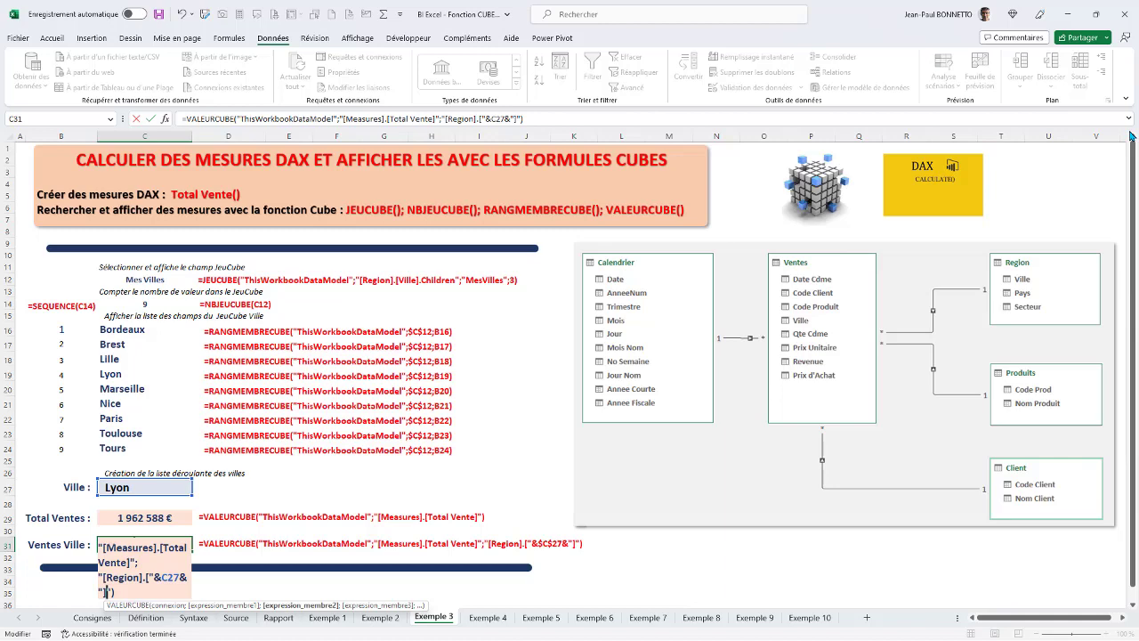
{"action": "key", "text": "Return"}
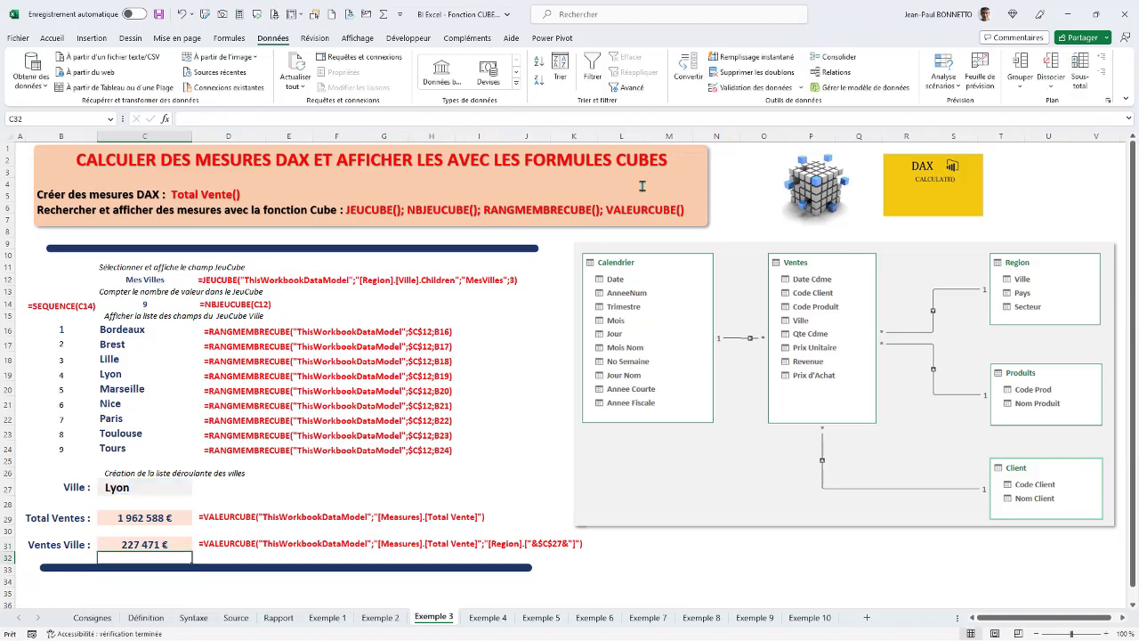
{"action": "left_click", "coordinate": [149, 544]}
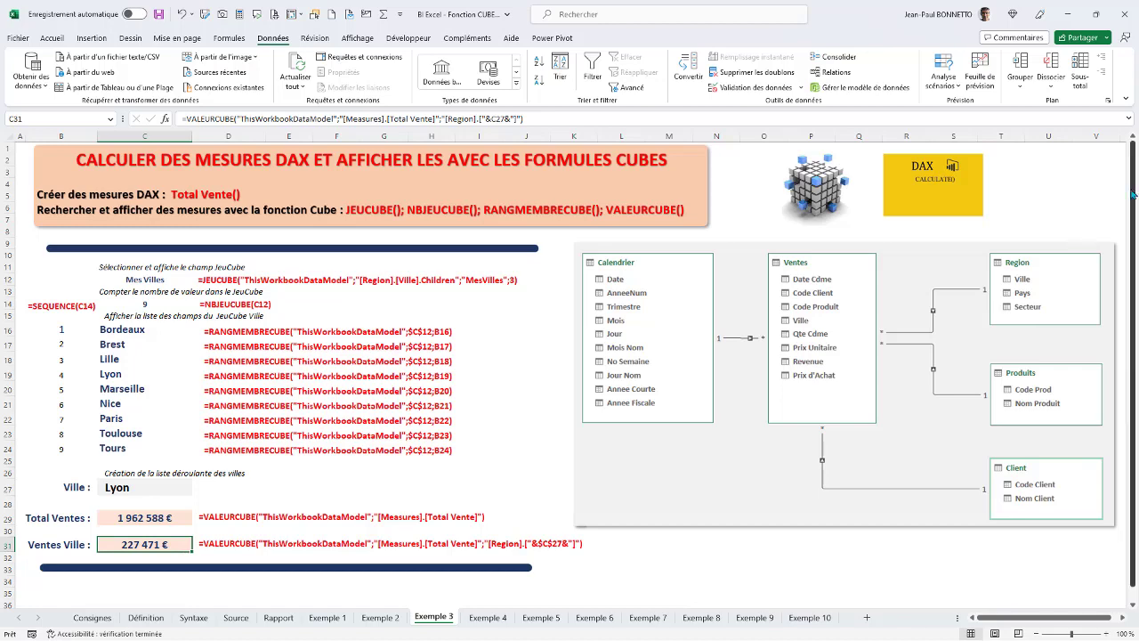
Insert a pivot table from the Power Pivot data model on the existing Exemple 3 sheet at cell B36
{"action": "scroll", "coordinate": [1135, 483], "scroll_direction": "down", "scroll_amount": 1}
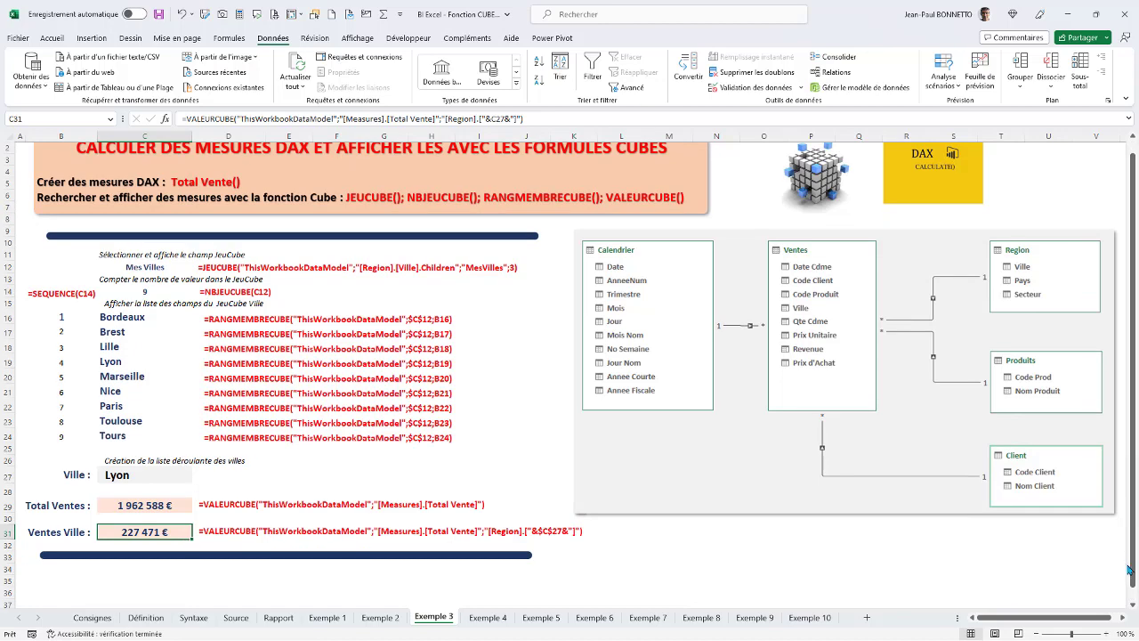
{"action": "scroll", "coordinate": [1134, 610], "scroll_direction": "down", "scroll_amount": 1}
{"action": "scroll", "coordinate": [1134, 610], "scroll_direction": "down", "scroll_amount": 3}
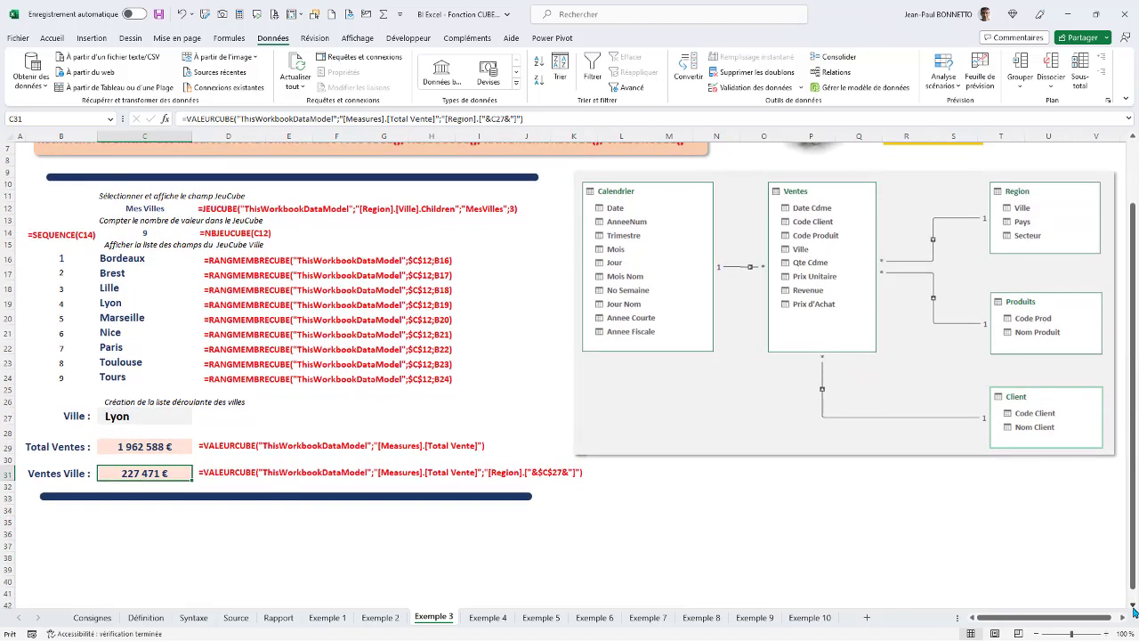
{"action": "left_click", "coordinate": [97, 521]}
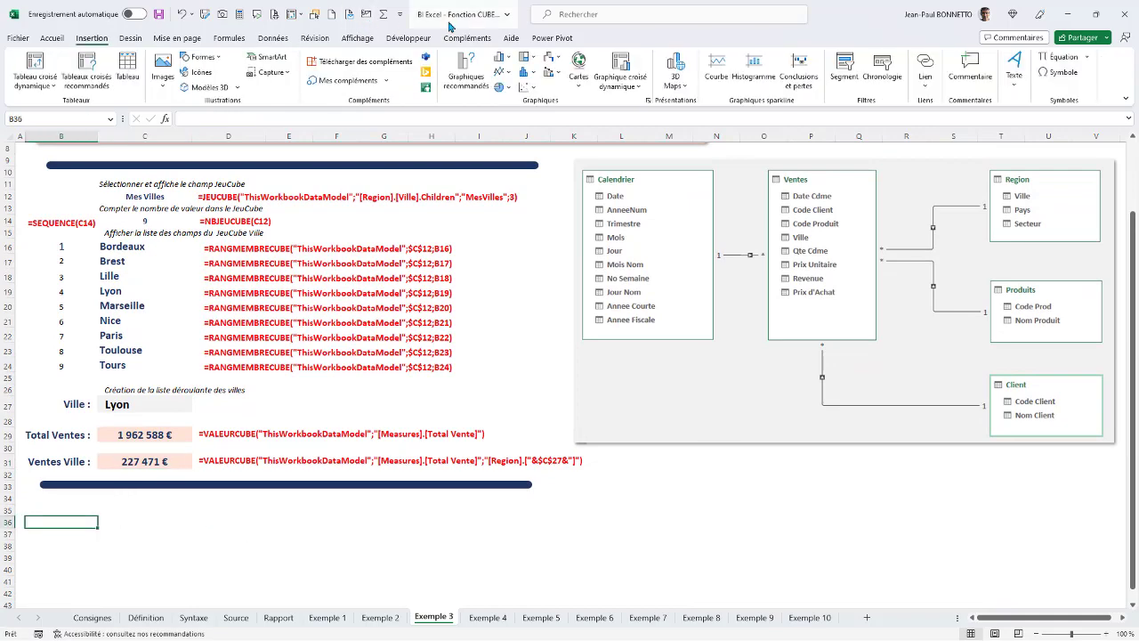
{"action": "left_click", "coordinate": [552, 38]}
{"action": "left_click", "coordinate": [38, 68]}
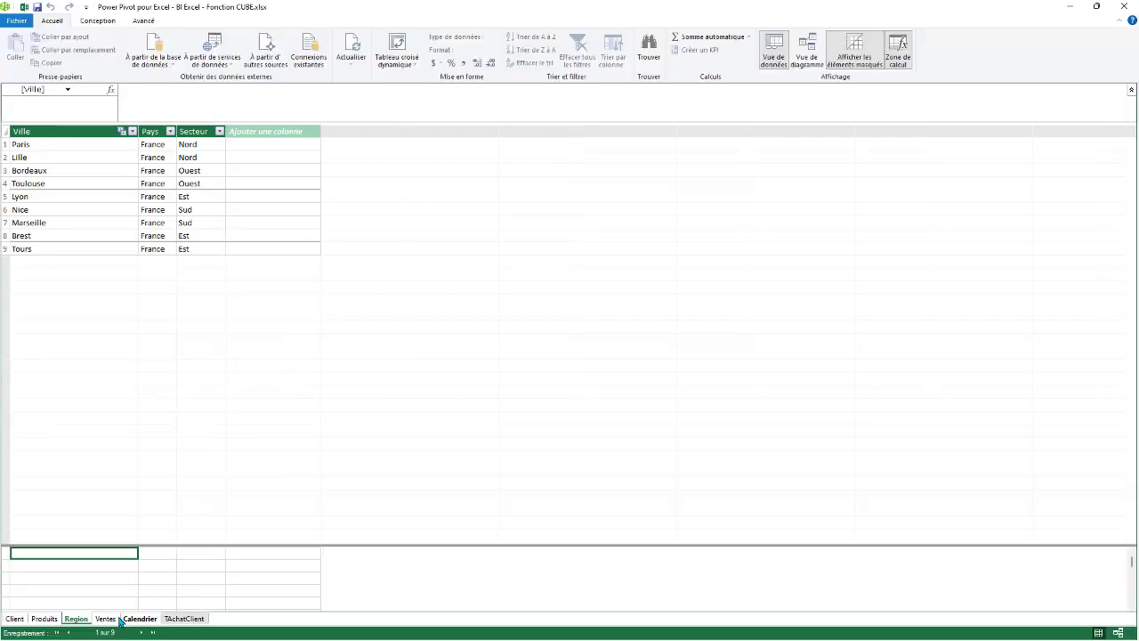
{"action": "left_click", "coordinate": [407, 62]}
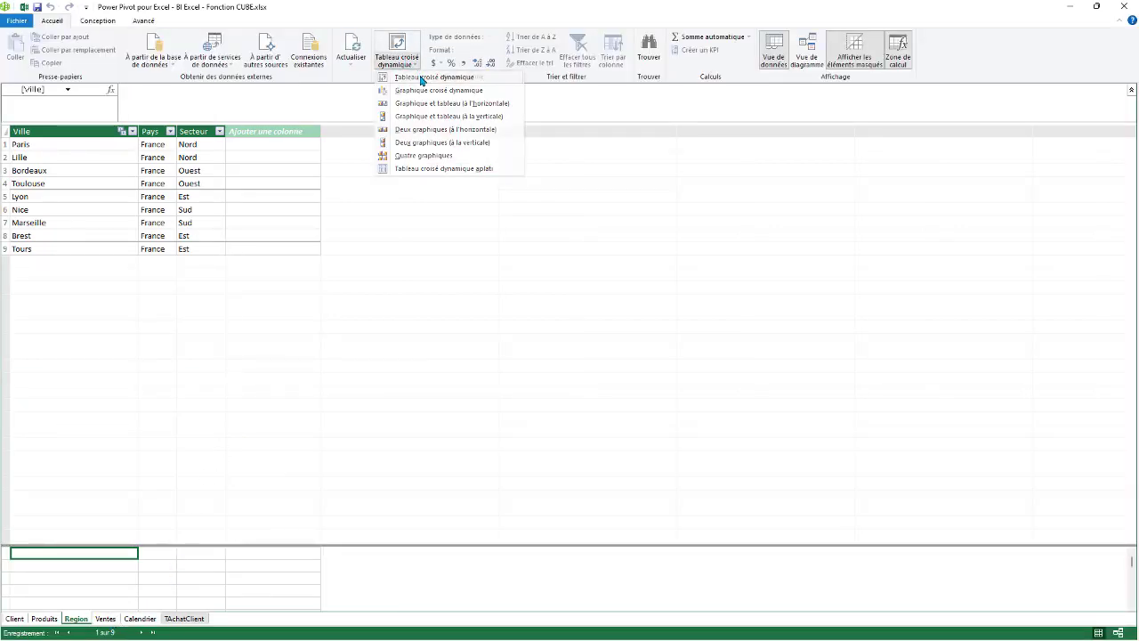
{"action": "left_click", "coordinate": [418, 78]}
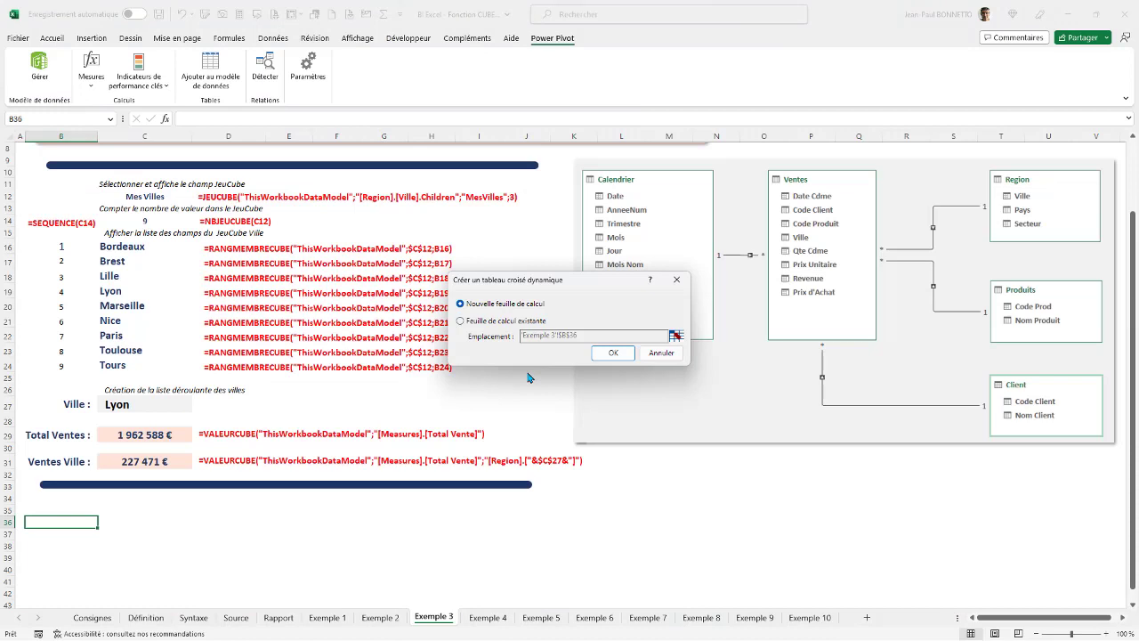
{"action": "left_click", "coordinate": [461, 321]}
{"action": "left_click", "coordinate": [601, 353]}
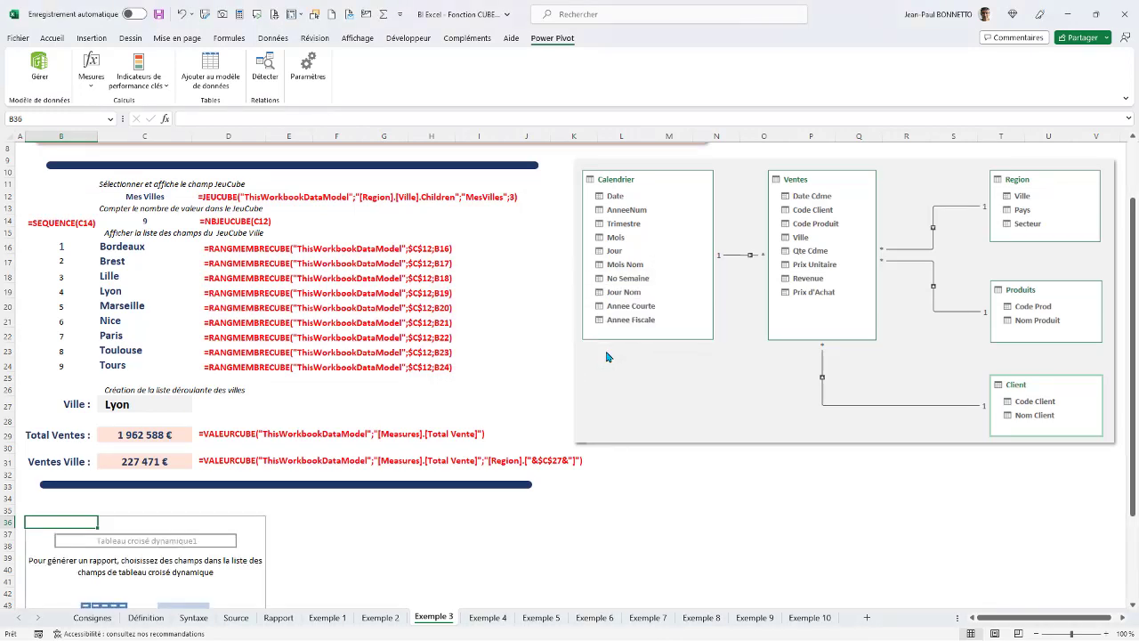
Put Ville from the Region table in the pivot rows and the Total Vente measure in the values, and close the field list
{"action": "left_click", "coordinate": [946, 284]}
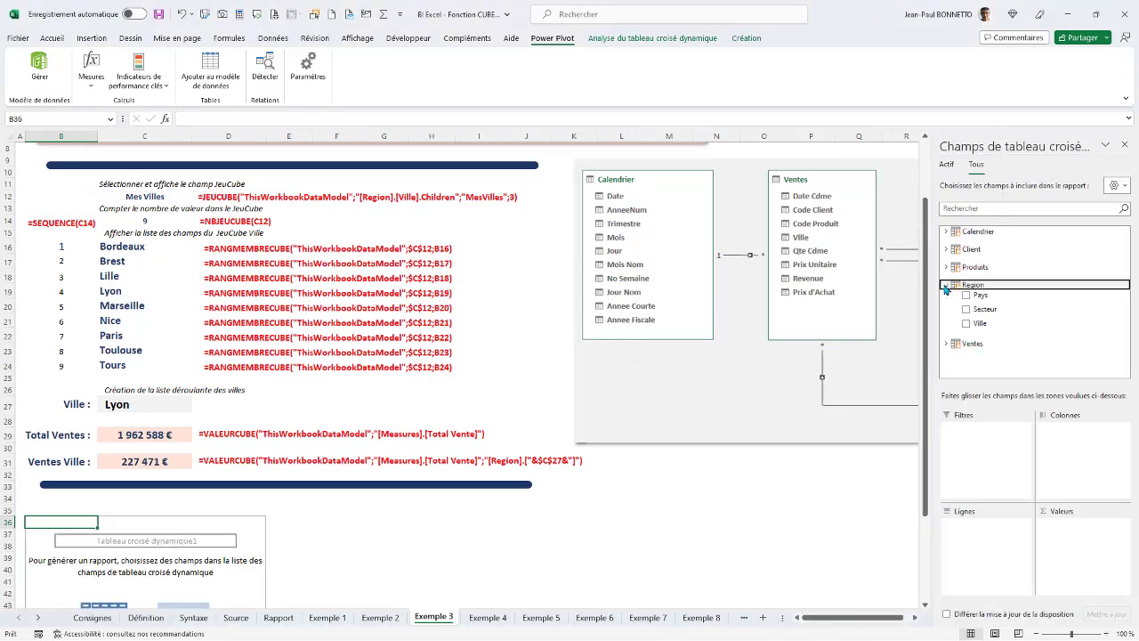
{"action": "left_click_drag", "start_coordinate": [975, 324], "coordinate": [974, 534]}
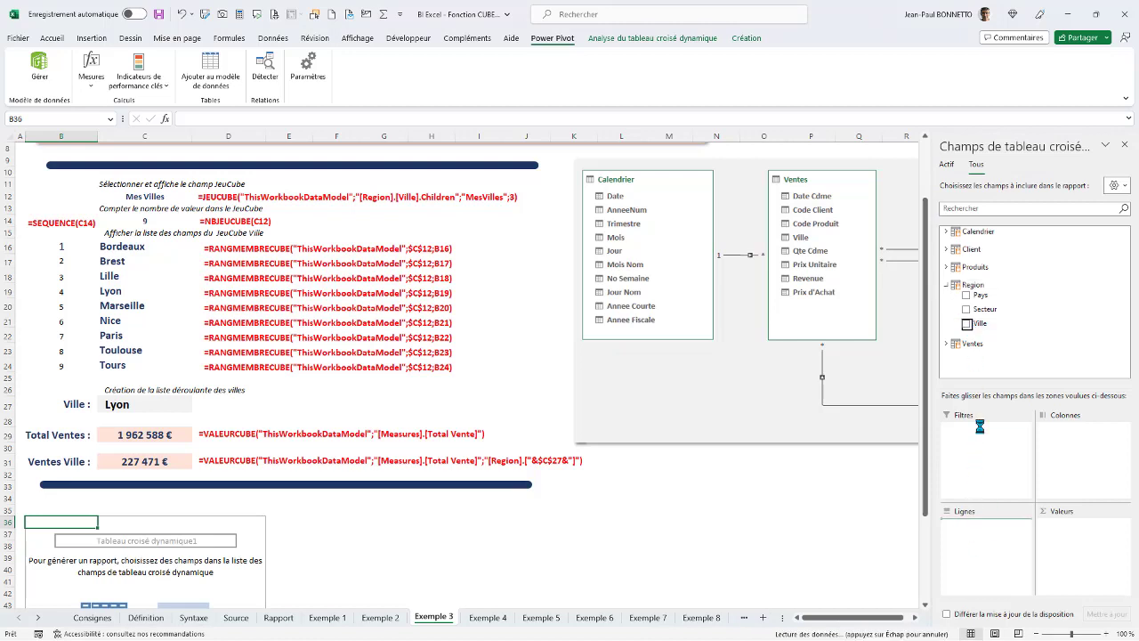
{"action": "left_click", "coordinate": [946, 249]}
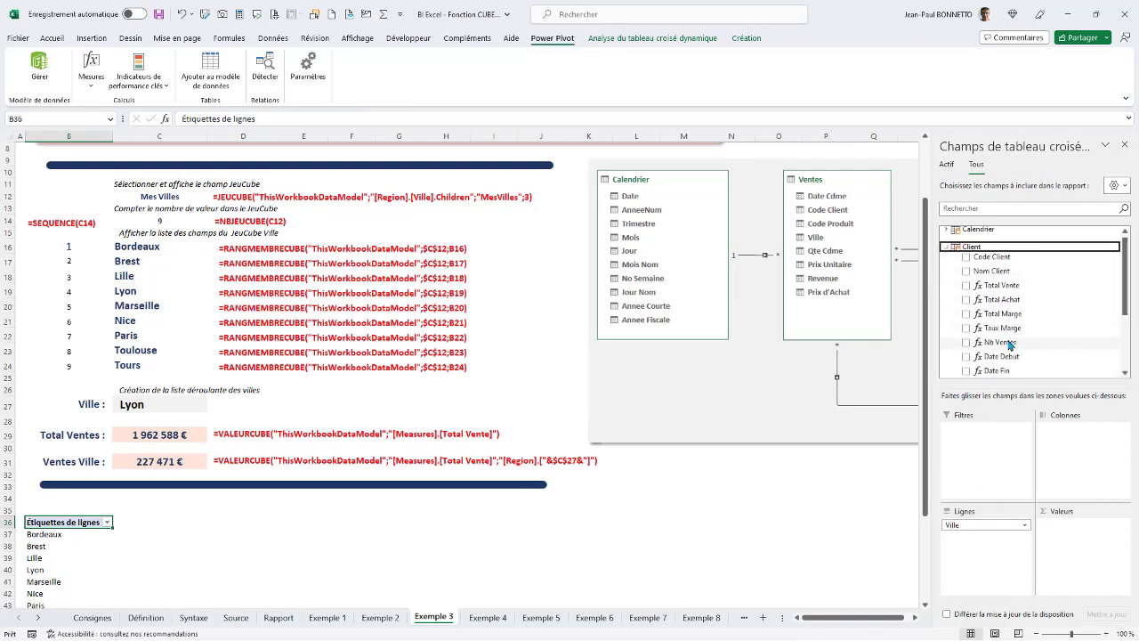
{"action": "left_click_drag", "start_coordinate": [996, 285], "coordinate": [1087, 523]}
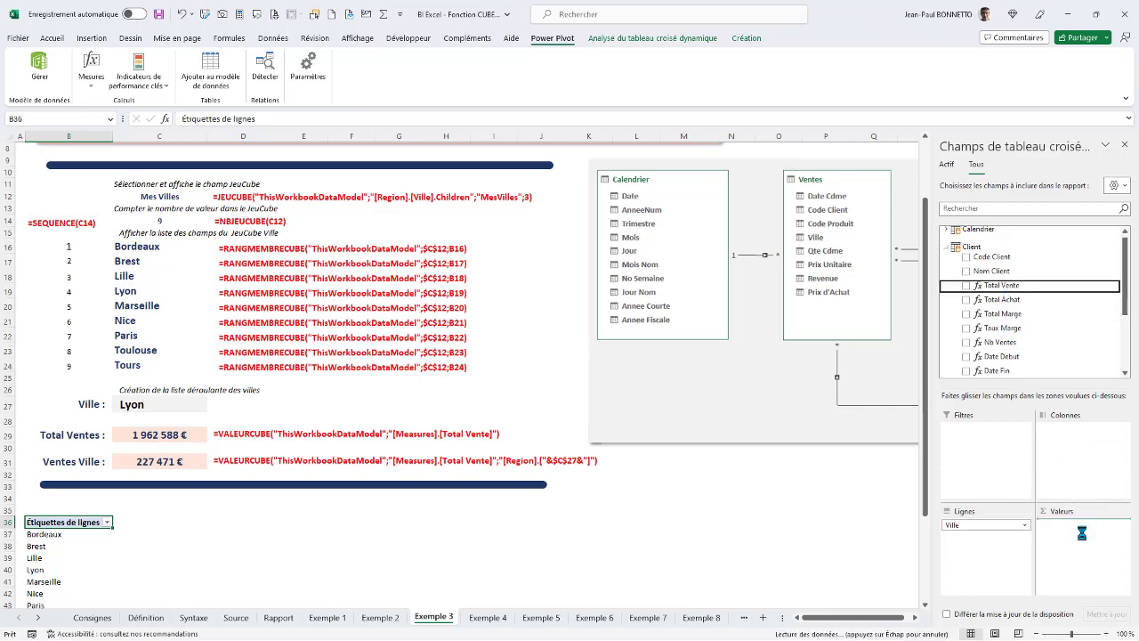
{"action": "left_click", "coordinate": [1125, 144]}
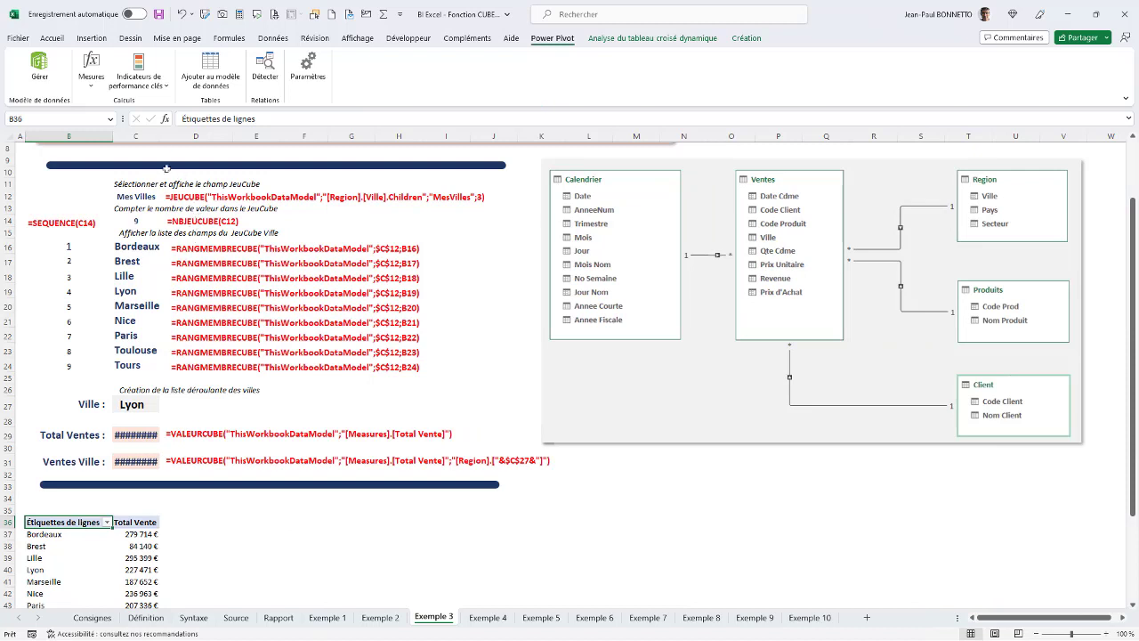
Widen column C so the amounts fit, and select the Lyon row of the pivot table
{"action": "left_click_drag", "start_coordinate": [158, 135], "coordinate": [194, 135]}
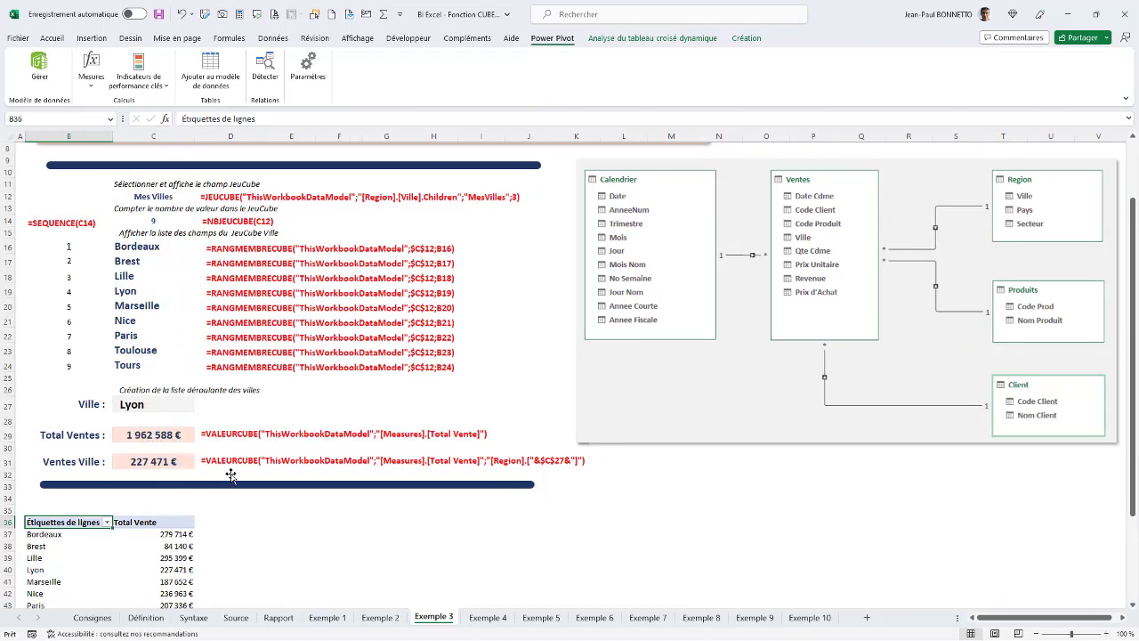
{"action": "left_click", "coordinate": [35, 569]}
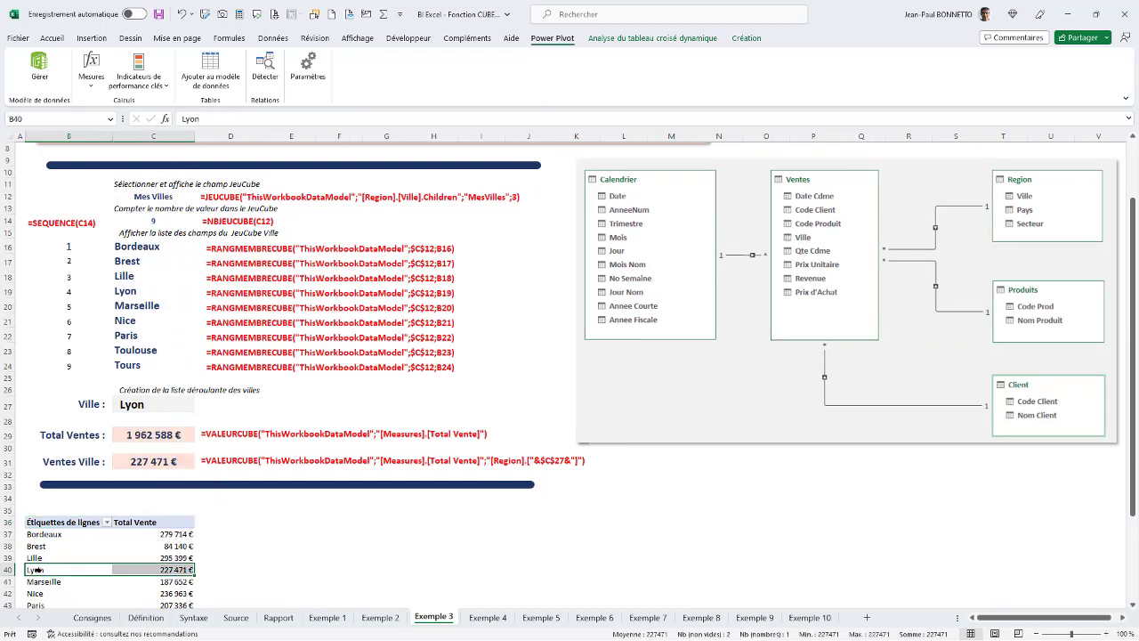
Compare the Lyon amount in the pivot table with the city sales in C31
{"action": "left_click", "coordinate": [165, 569]}
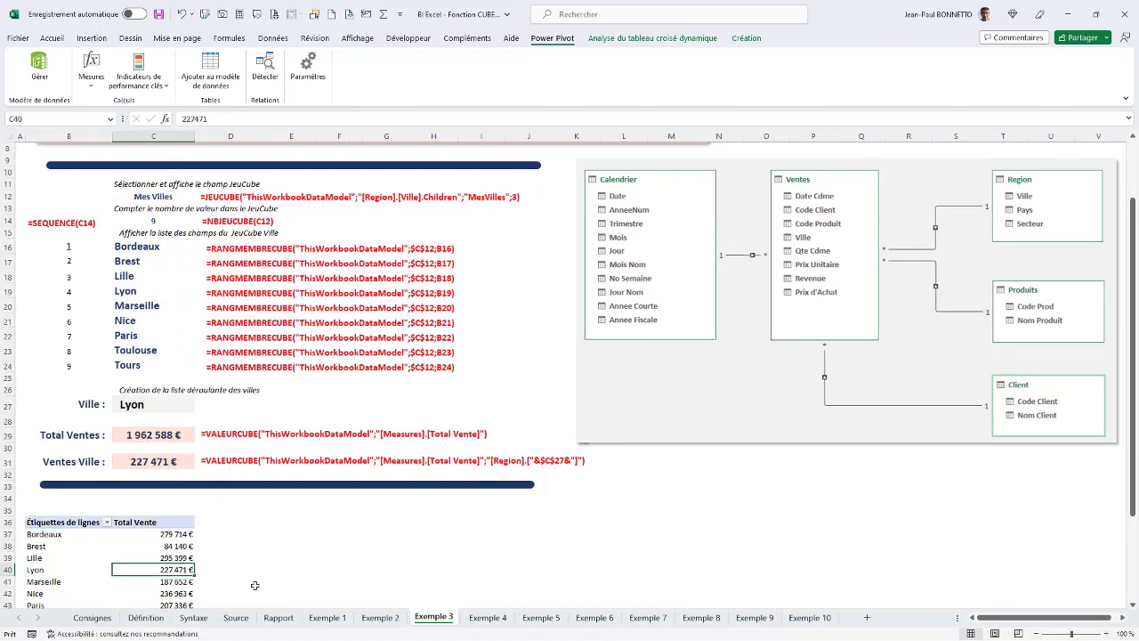
{"action": "left_click", "coordinate": [175, 462]}
{"action": "left_click", "coordinate": [181, 567]}
Choose Bordeaux as the city in C27 and compare the sales in C31 with the Bordeaux row of the pivot table
{"action": "left_click", "coordinate": [187, 534]}
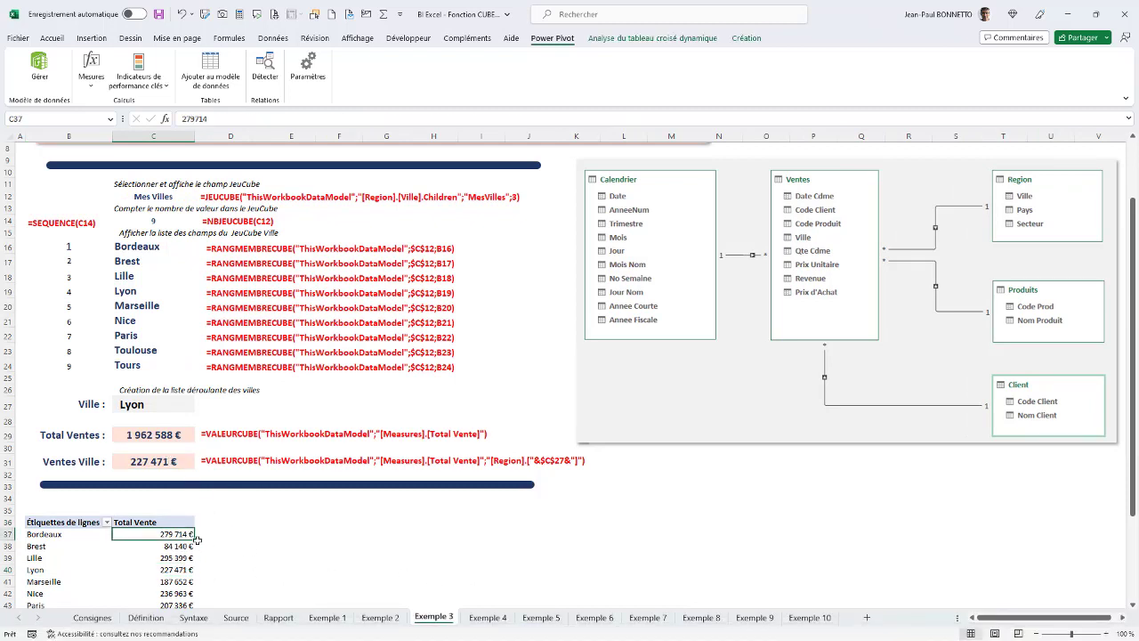
{"action": "left_click", "coordinate": [158, 409]}
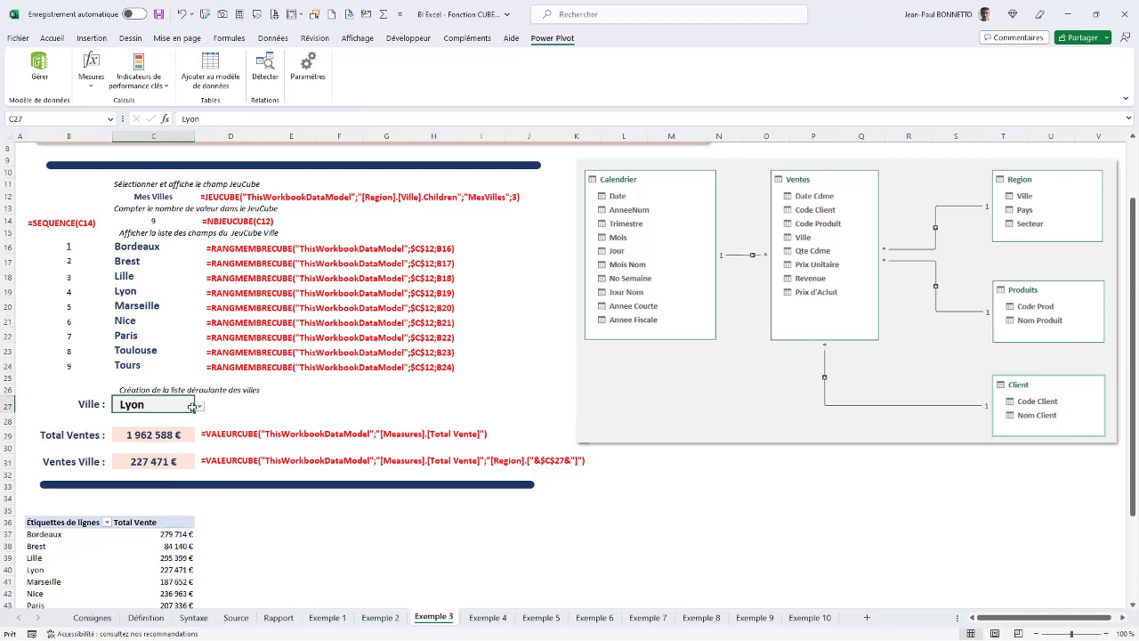
{"action": "left_click", "coordinate": [199, 406]}
{"action": "key", "text": "Return"}
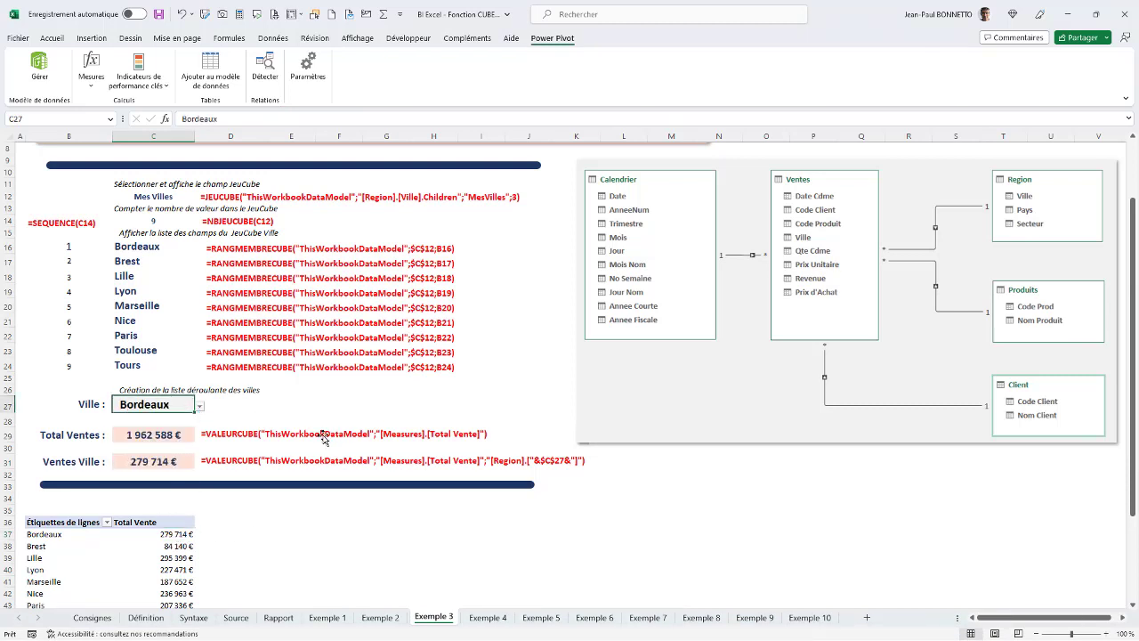
{"action": "left_click", "coordinate": [151, 459]}
{"action": "left_click", "coordinate": [173, 537]}
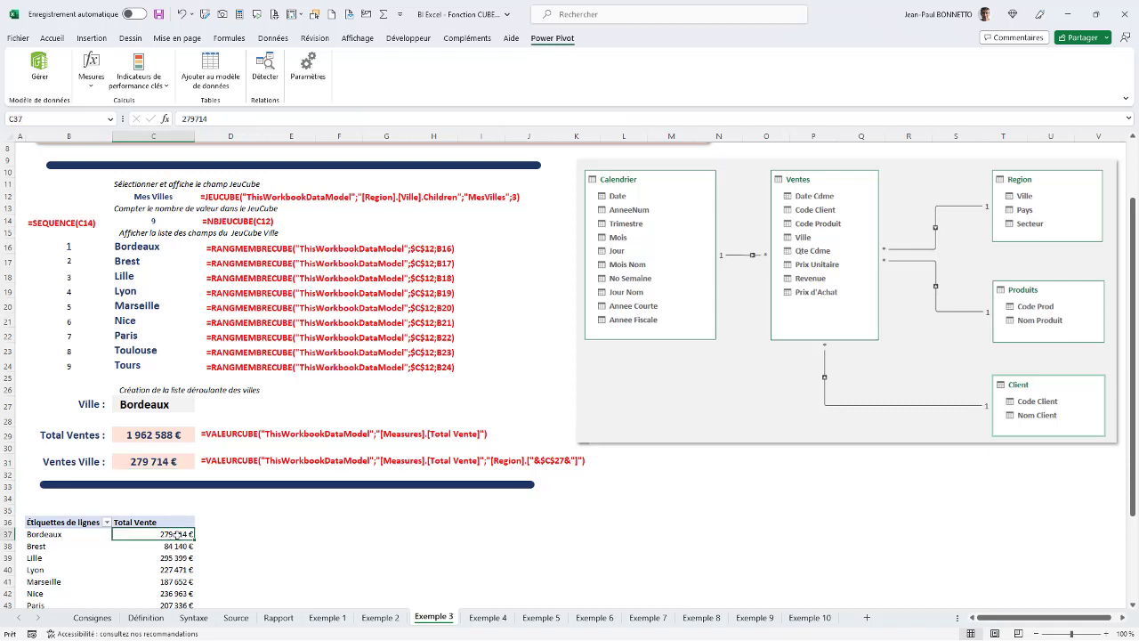
{"action": "left_click", "coordinate": [178, 464]}
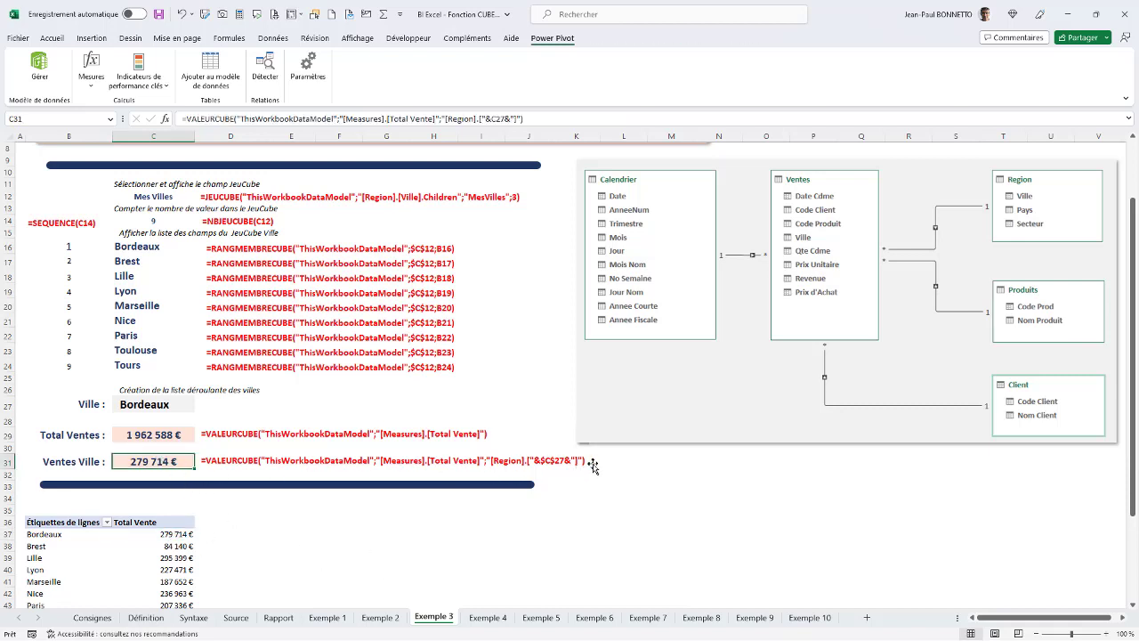
Review the city VALEURCUBE formula in C31 and the OLAP cube diagram on the Définition sheet, returning to C31 on Exemple 3
{"action": "double_click", "coordinate": [151, 461]}
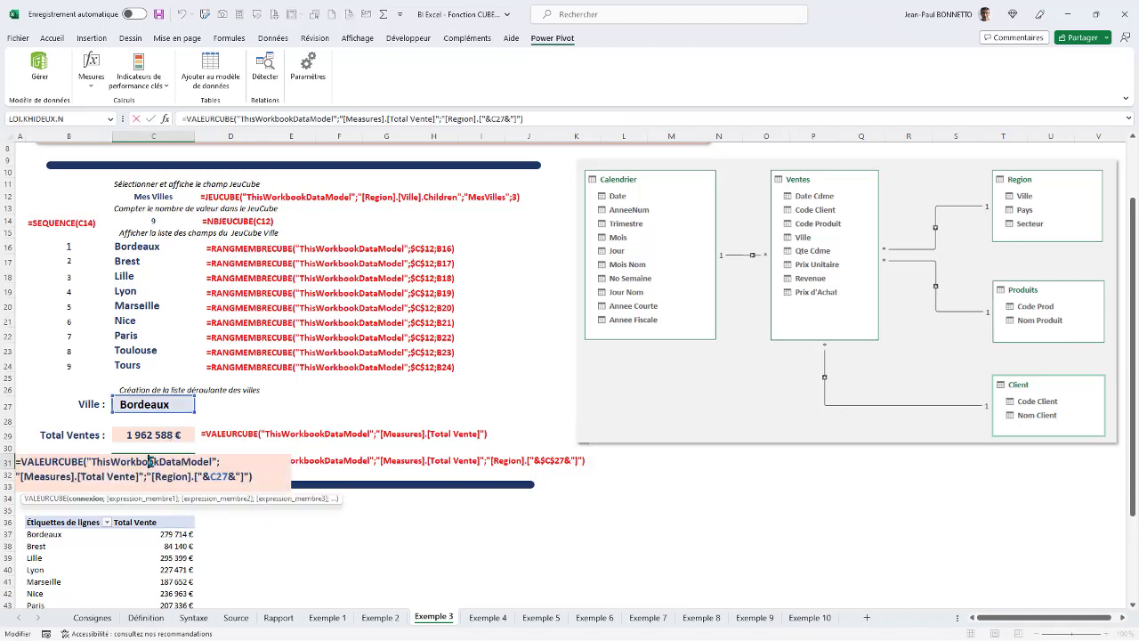
{"action": "key", "text": "Return"}
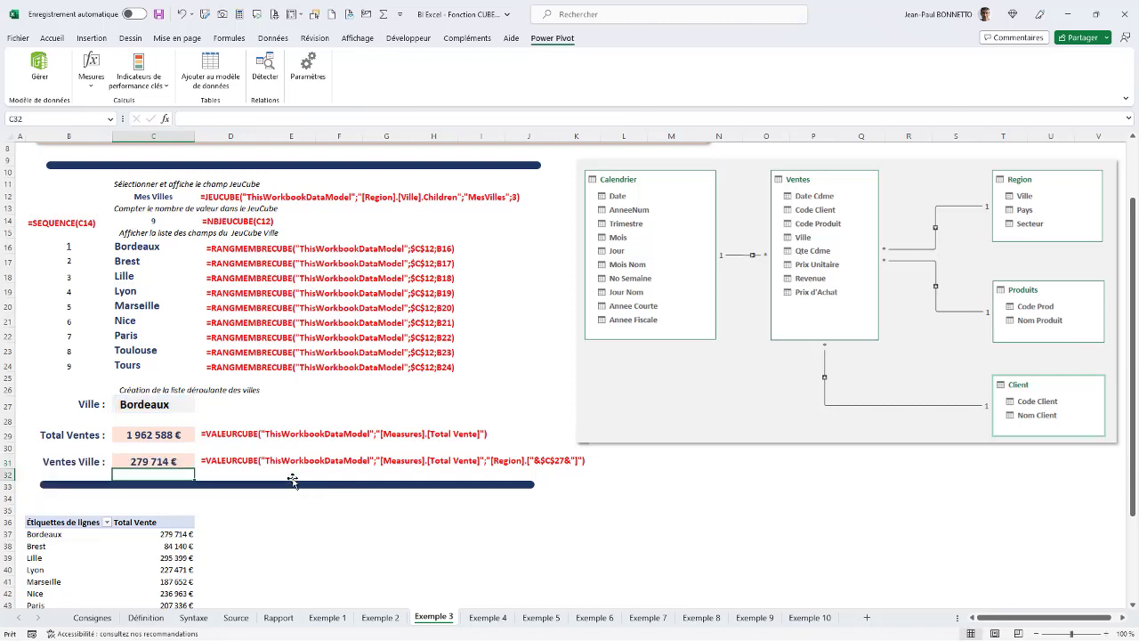
{"action": "left_click", "coordinate": [167, 458]}
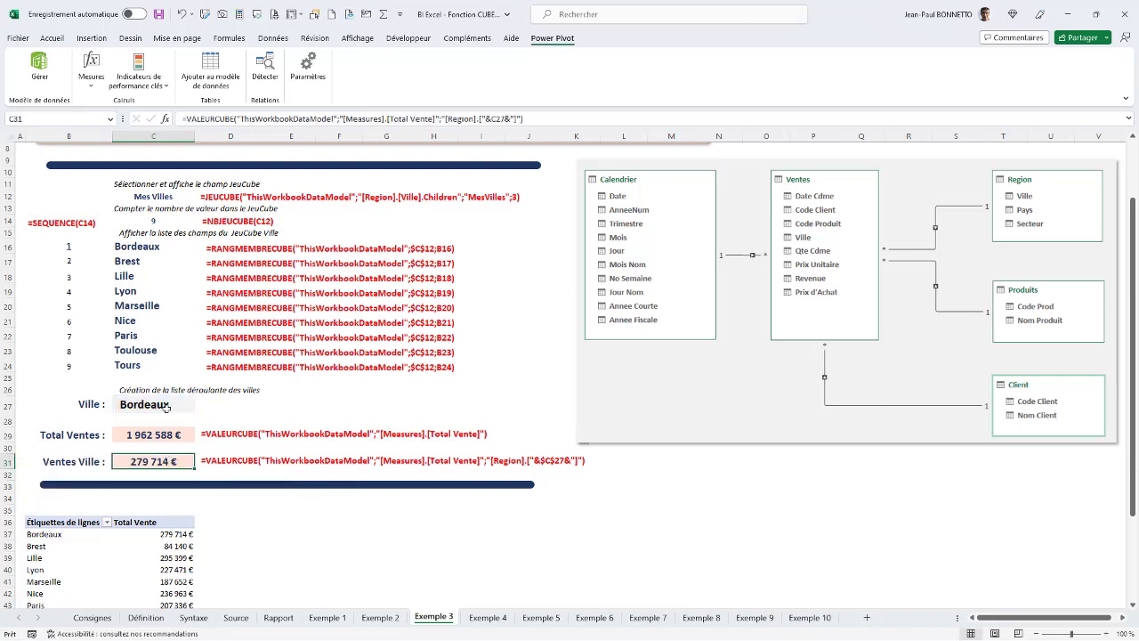
{"action": "left_click", "coordinate": [138, 618]}
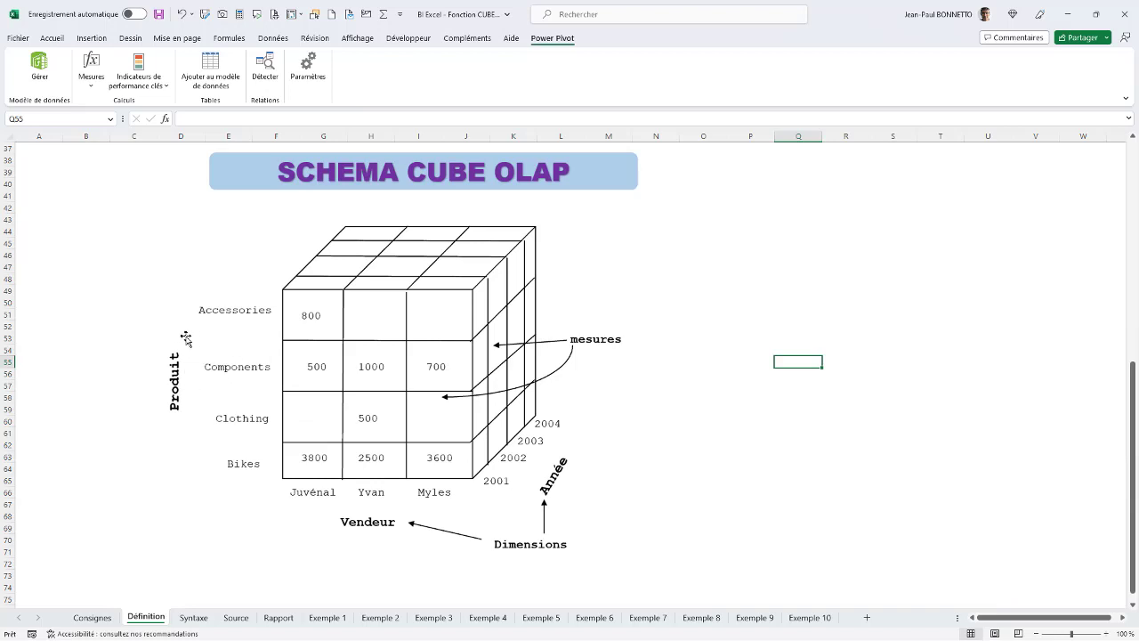
{"action": "left_click", "coordinate": [433, 617]}
{"action": "left_click", "coordinate": [178, 504]}
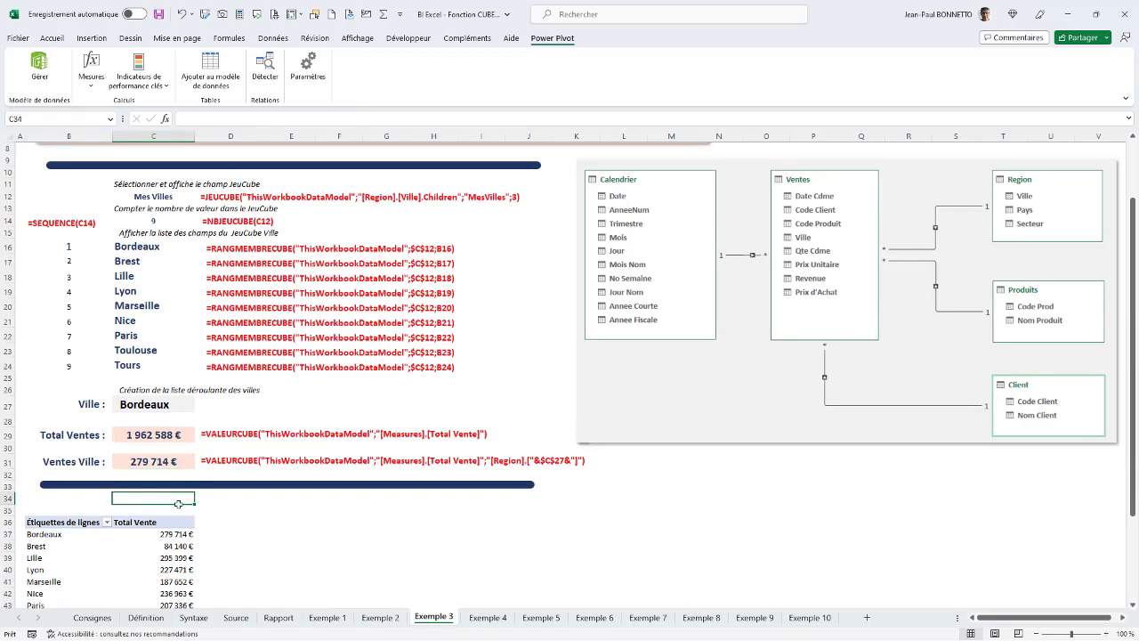
{"action": "left_click", "coordinate": [160, 463]}
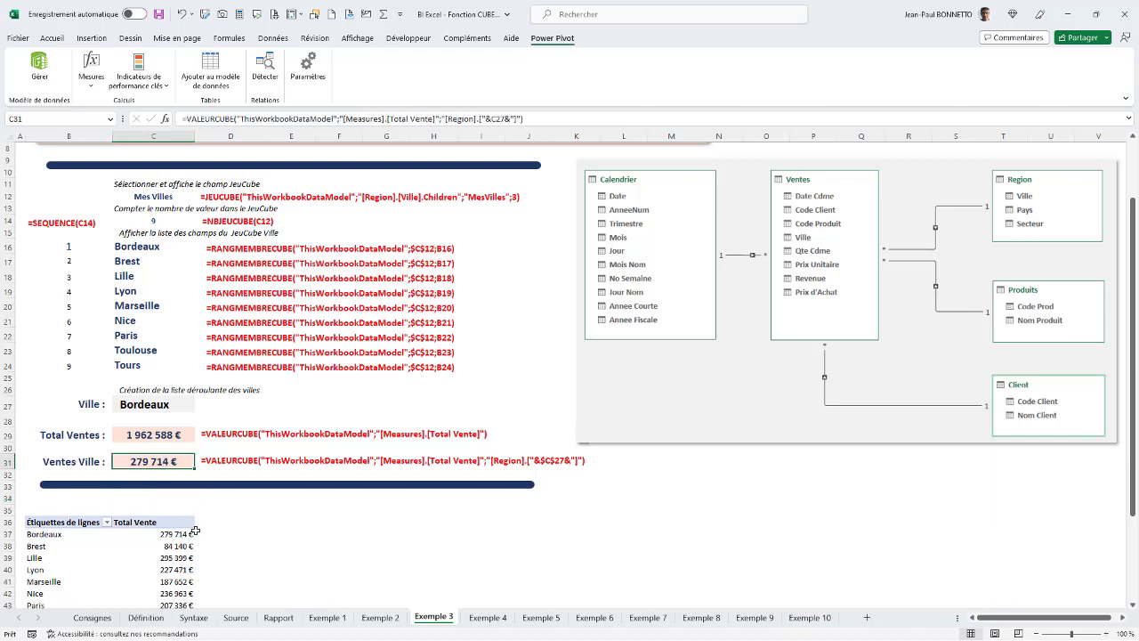
Review the formulas behind the city list: the cube set in C12, its count in C14, the sequence in B16:B24 and the ranked members from C16
{"action": "left_click", "coordinate": [163, 204]}
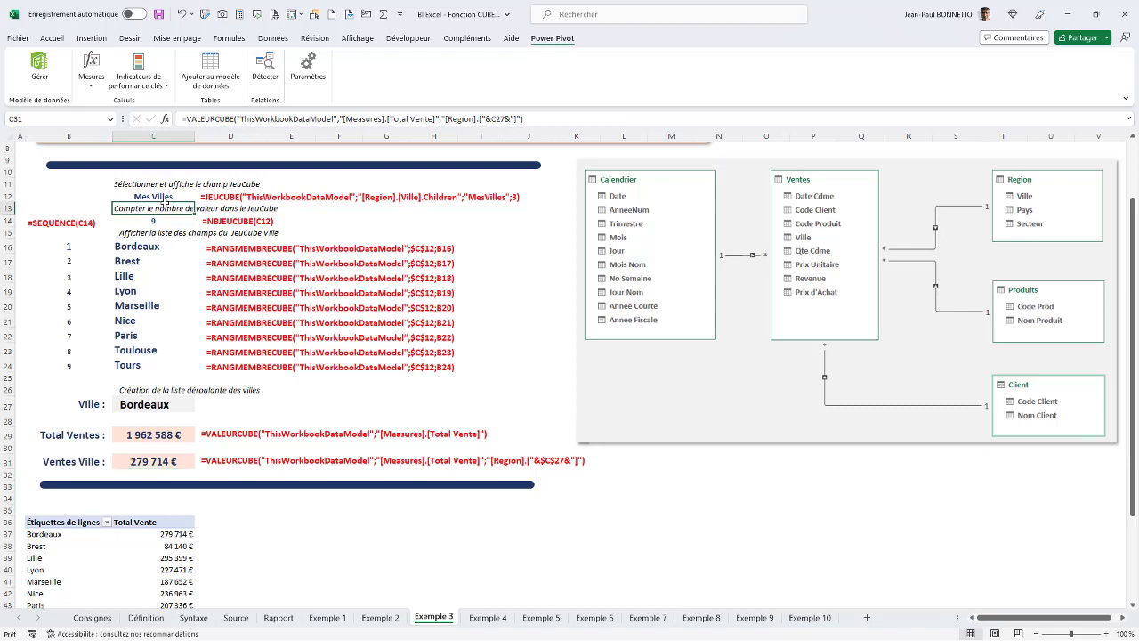
{"action": "left_click", "coordinate": [154, 193]}
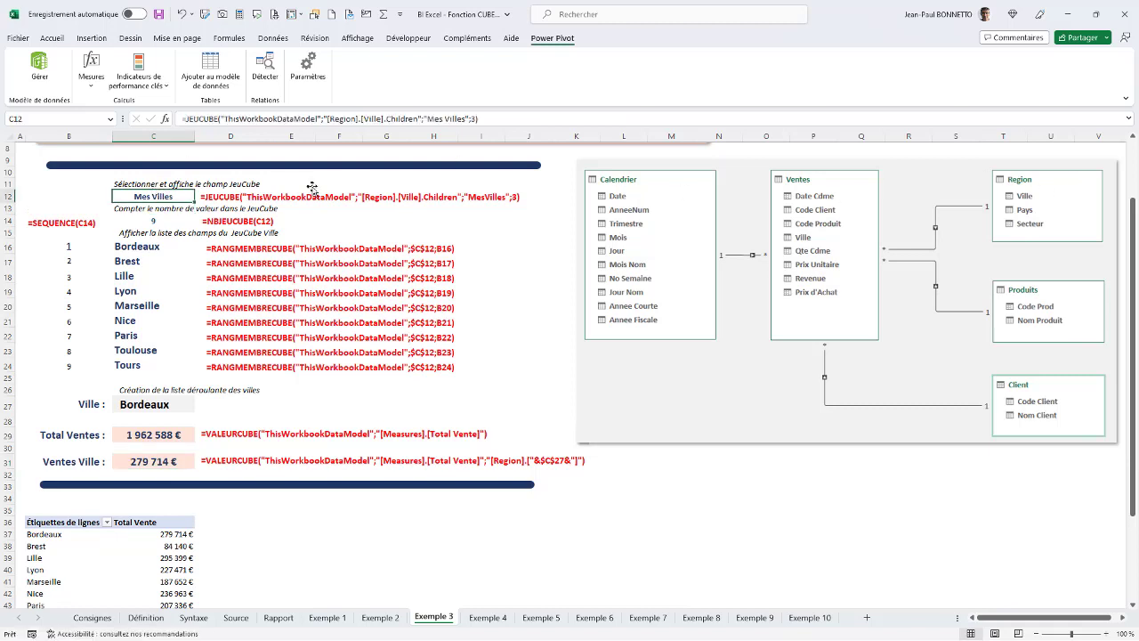
{"action": "left_click", "coordinate": [148, 221]}
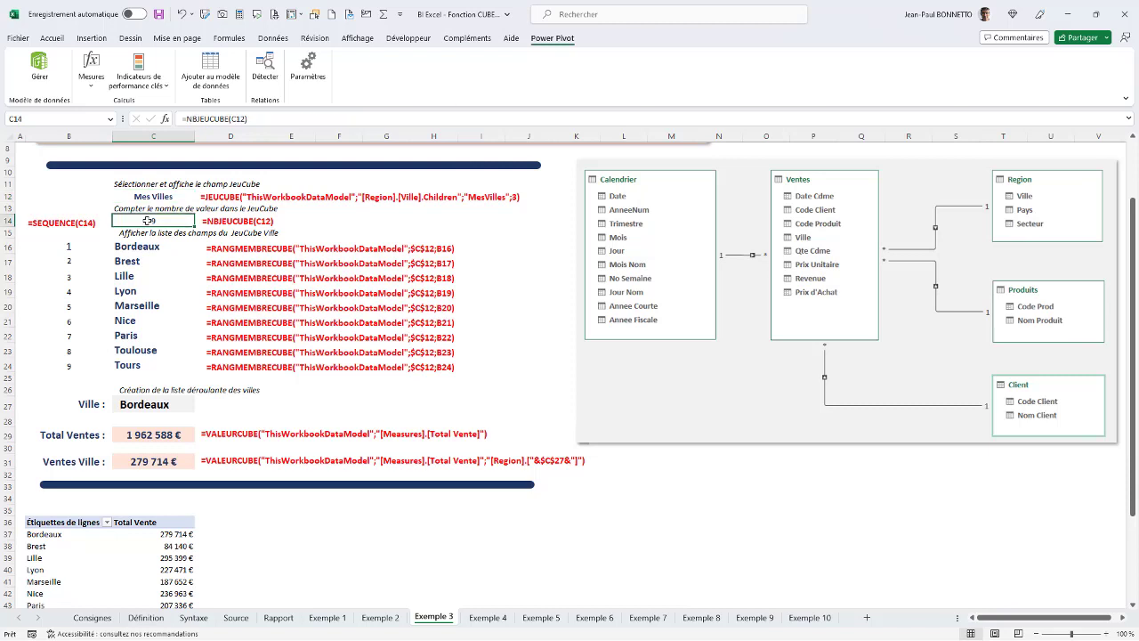
{"action": "left_click_drag", "start_coordinate": [298, 221], "coordinate": [150, 221]}
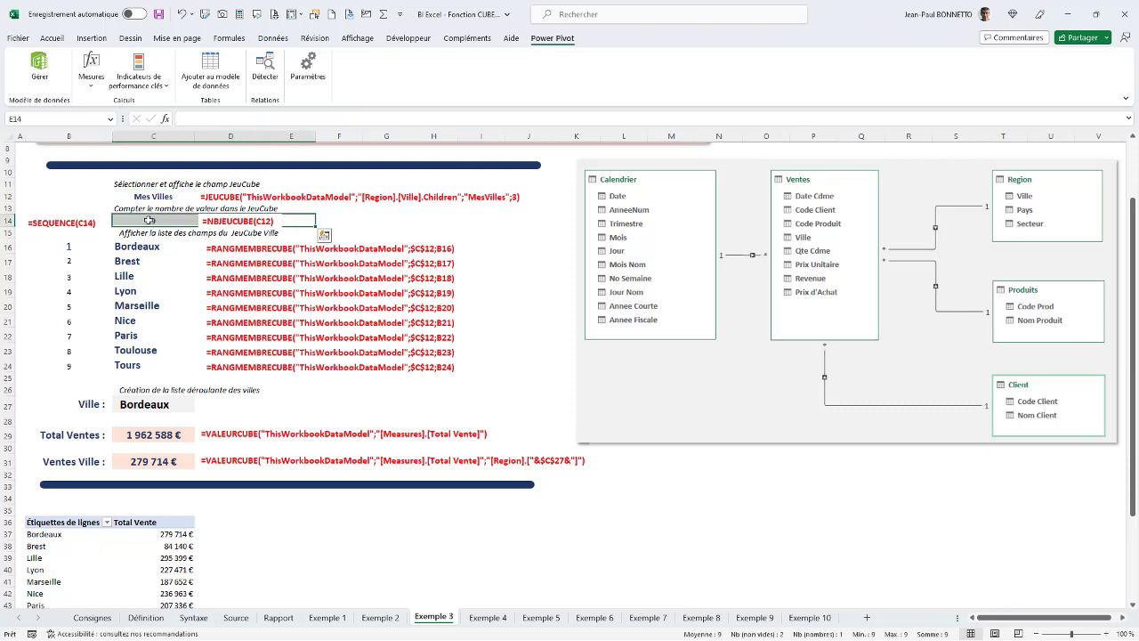
{"action": "left_click_drag", "start_coordinate": [72, 246], "coordinate": [71, 367]}
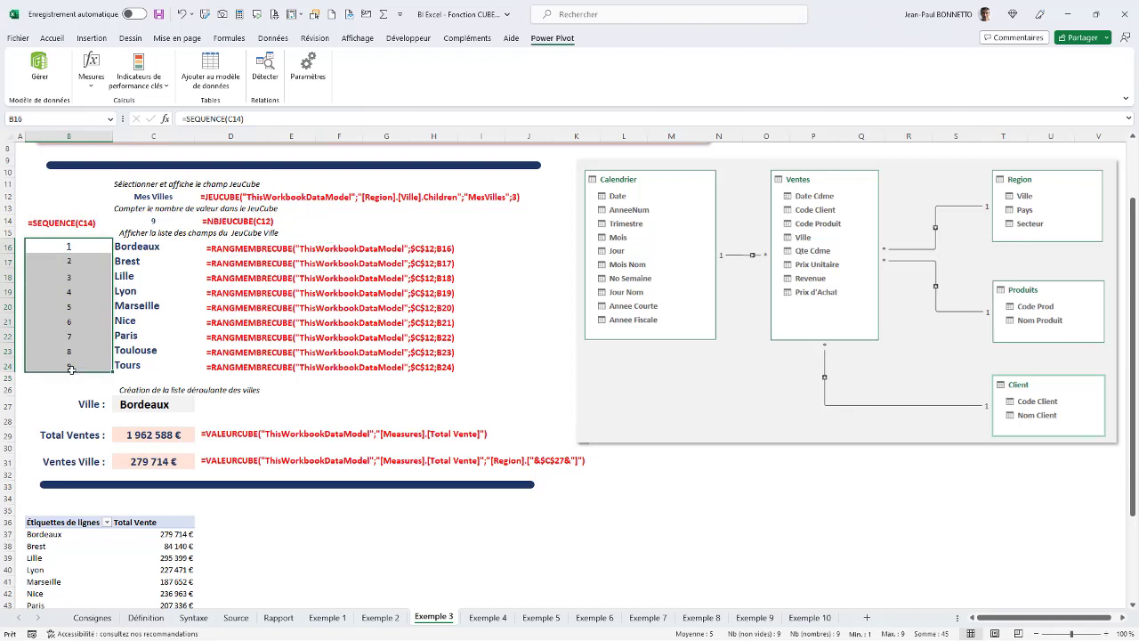
{"action": "left_click", "coordinate": [161, 247]}
{"action": "left_click", "coordinate": [287, 253]}
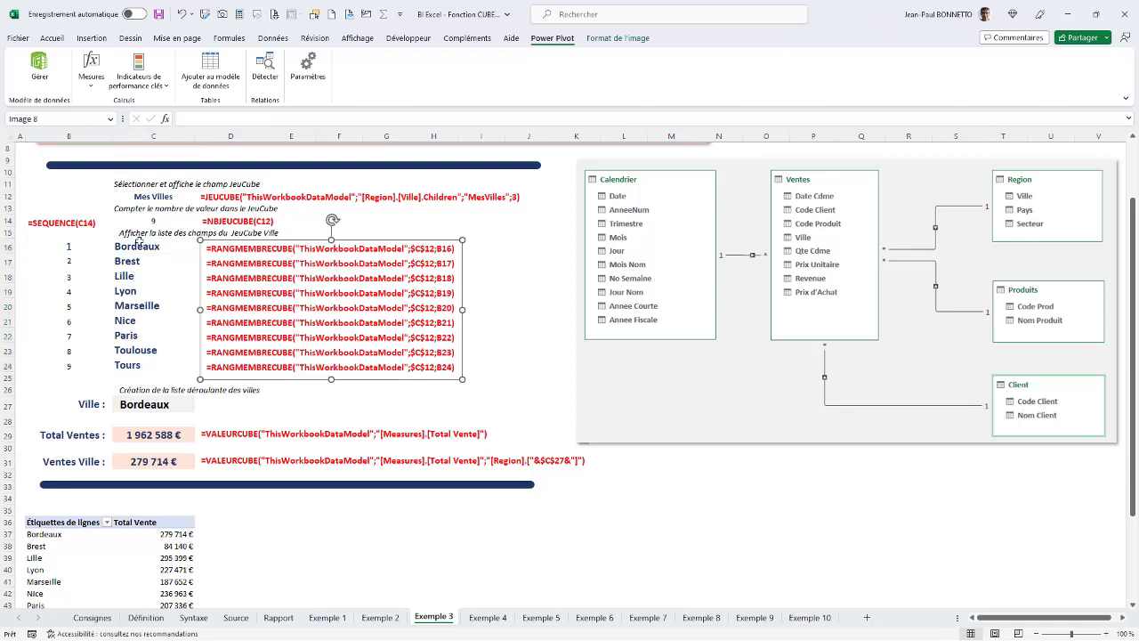
{"action": "left_click", "coordinate": [142, 246]}
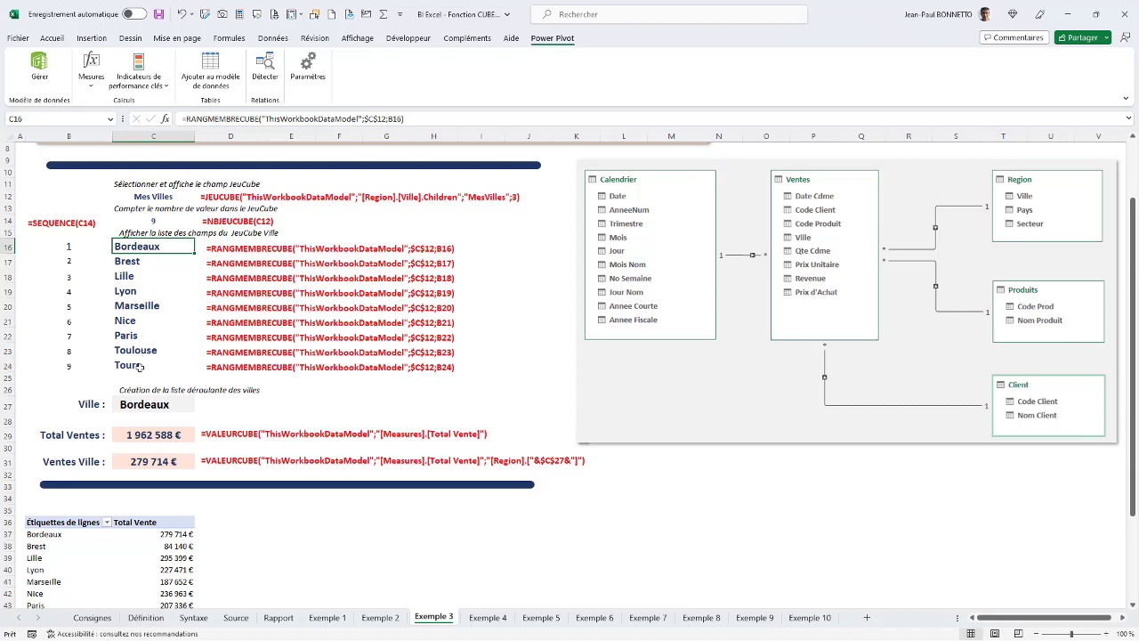
{"action": "left_click", "coordinate": [158, 197]}
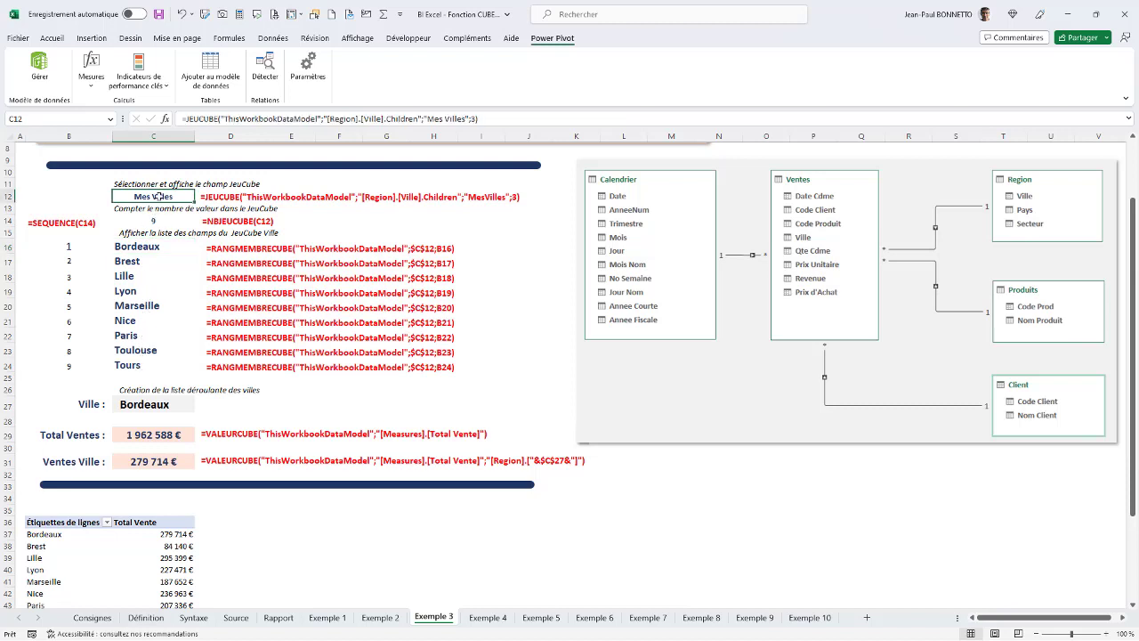
{"action": "left_click", "coordinate": [156, 259]}
Choose Marseille as the city in C27 and select the city sales in C31
{"action": "left_click", "coordinate": [145, 403]}
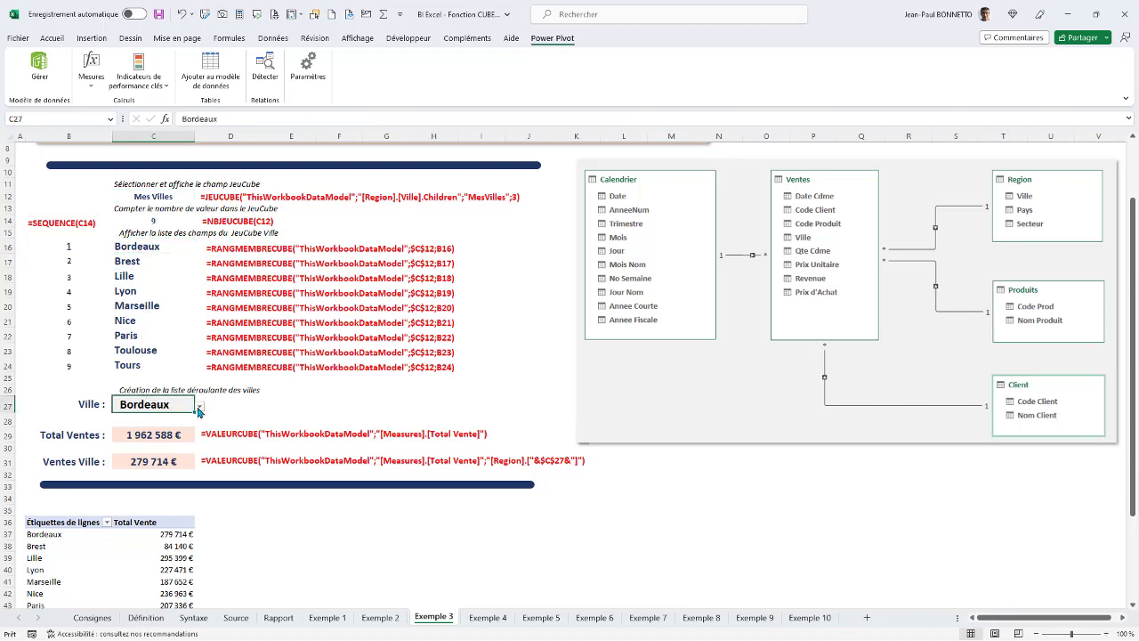
{"action": "left_click", "coordinate": [199, 406]}
{"action": "left_click", "coordinate": [135, 460]}
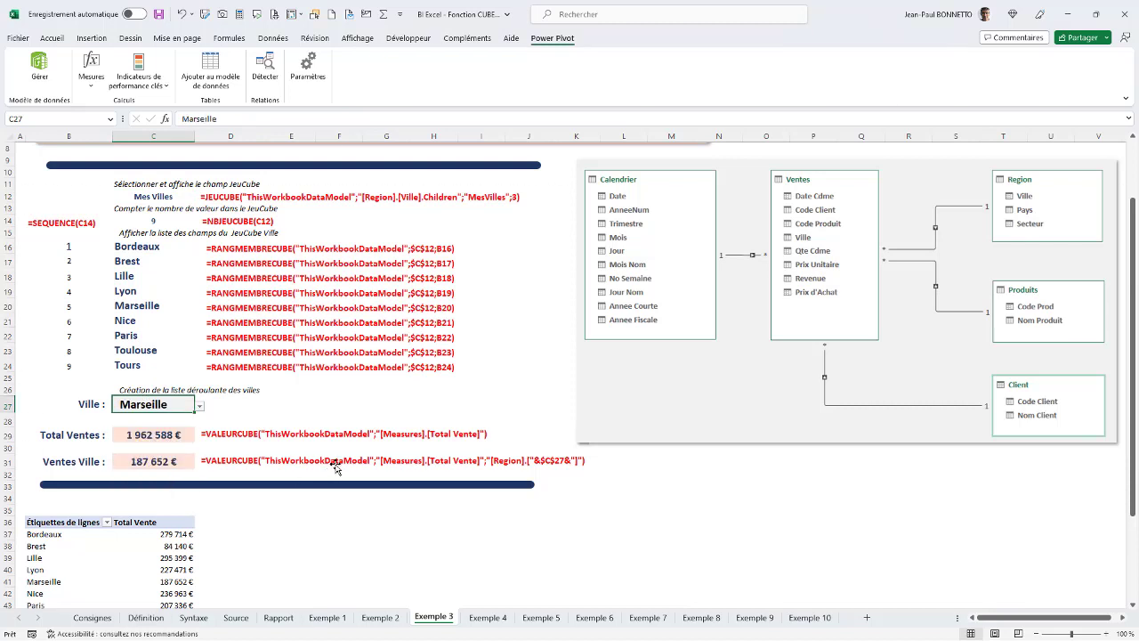
{"action": "left_click", "coordinate": [155, 462]}
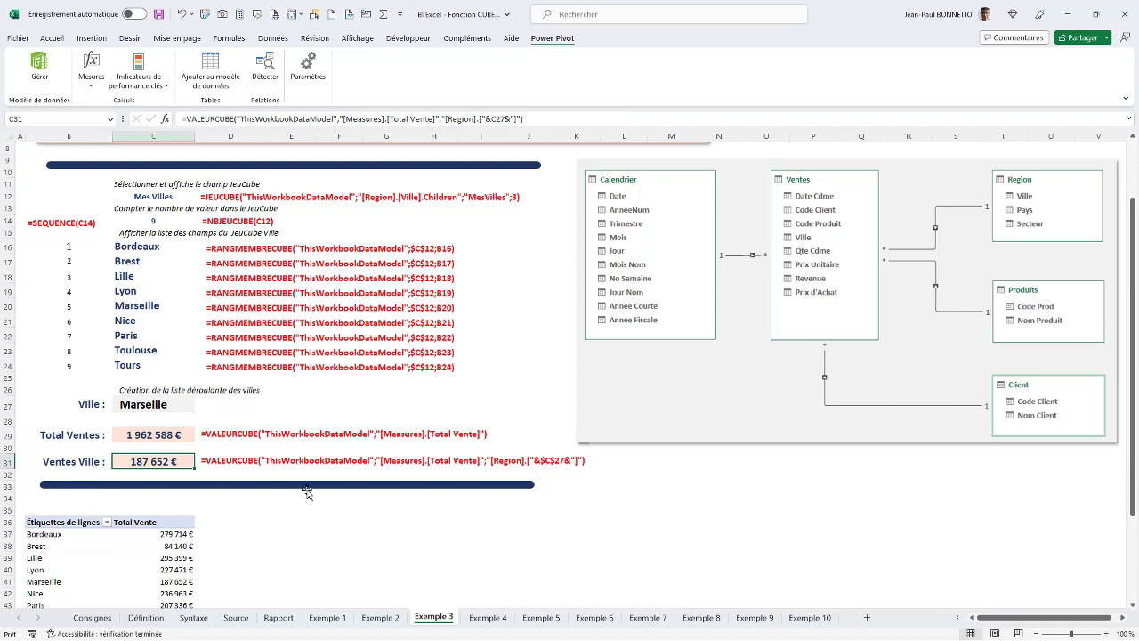
Move the blue divider bar down below row 33 and enter the label "Ratio :" in B33
{"action": "left_click_drag", "start_coordinate": [306, 489], "coordinate": [303, 506]}
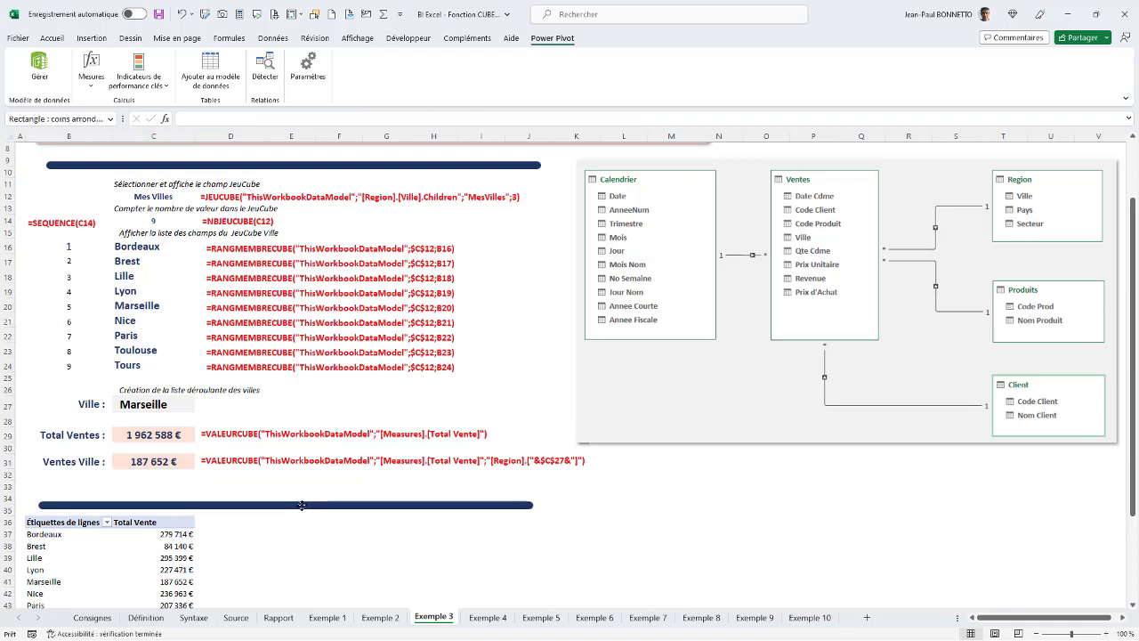
{"action": "left_click", "coordinate": [84, 489]}
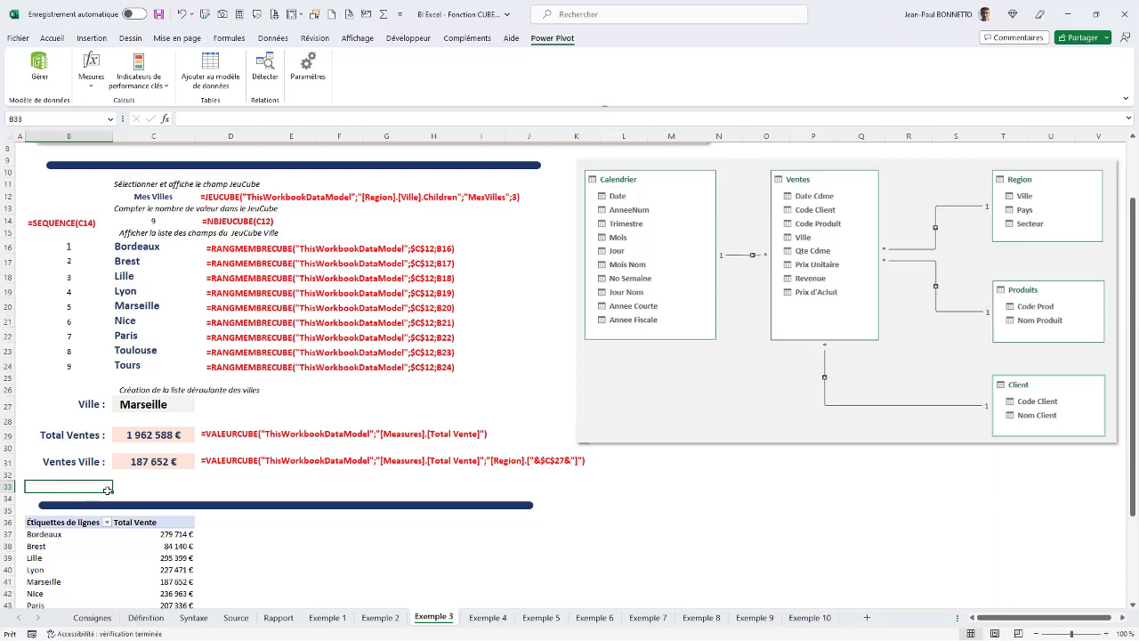
{"action": "type", "text": "Ratio :"}
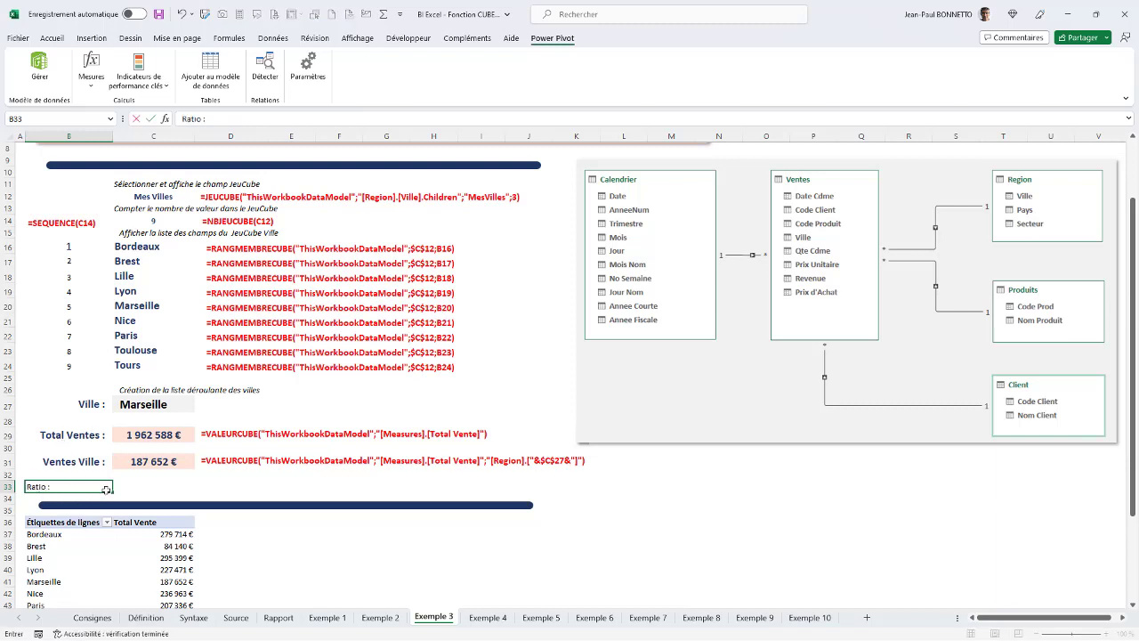
{"action": "key", "text": "Tab"}
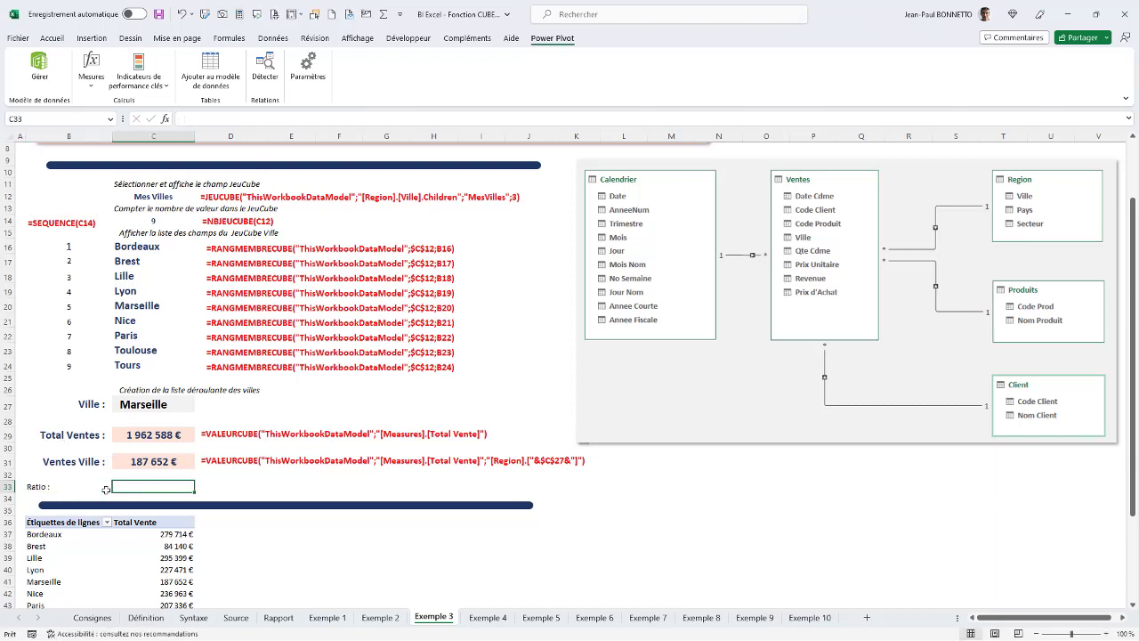
Enter the formula =C31/C29 in C33 to divide the city sales by the total sales
{"action": "type", "text": "="}
{"action": "left_click", "coordinate": [163, 460]}
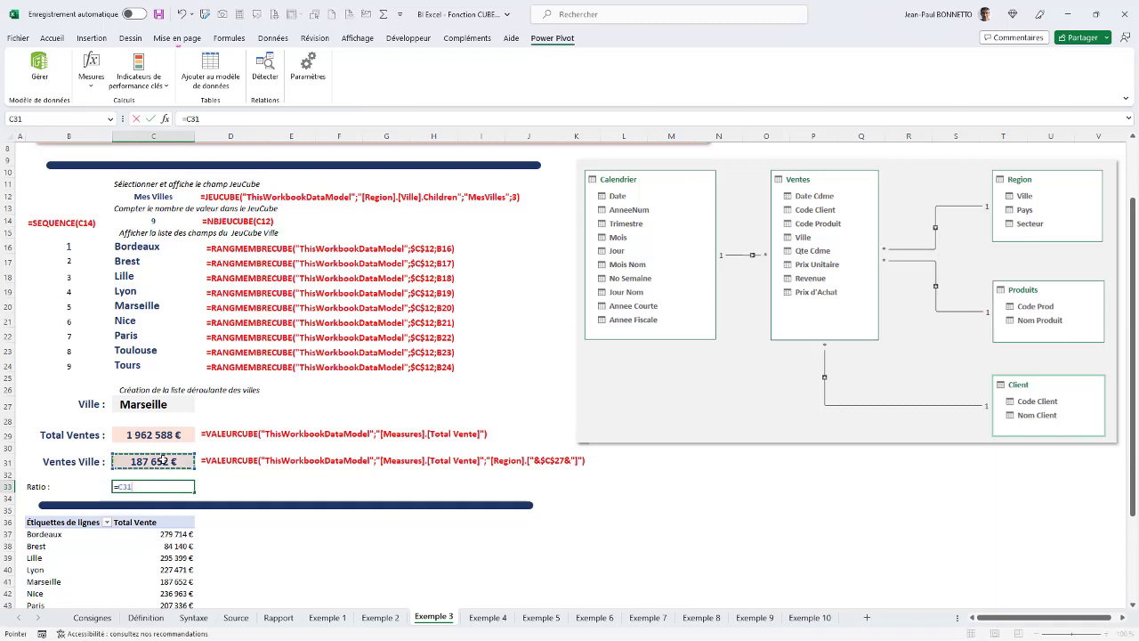
{"action": "type", "text": "/"}
{"action": "left_click", "coordinate": [156, 435]}
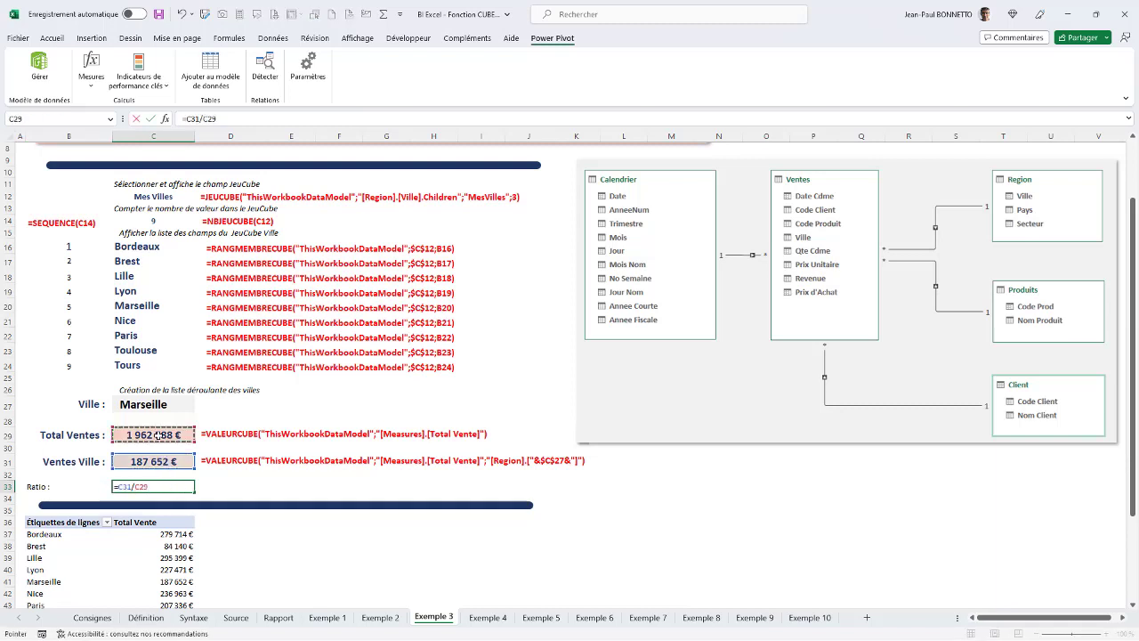
{"action": "key", "text": "Return"}
Format the ratio in C33 as a percentage with two decimals, in bold dark blue at font size 18
{"action": "left_click", "coordinate": [164, 486]}
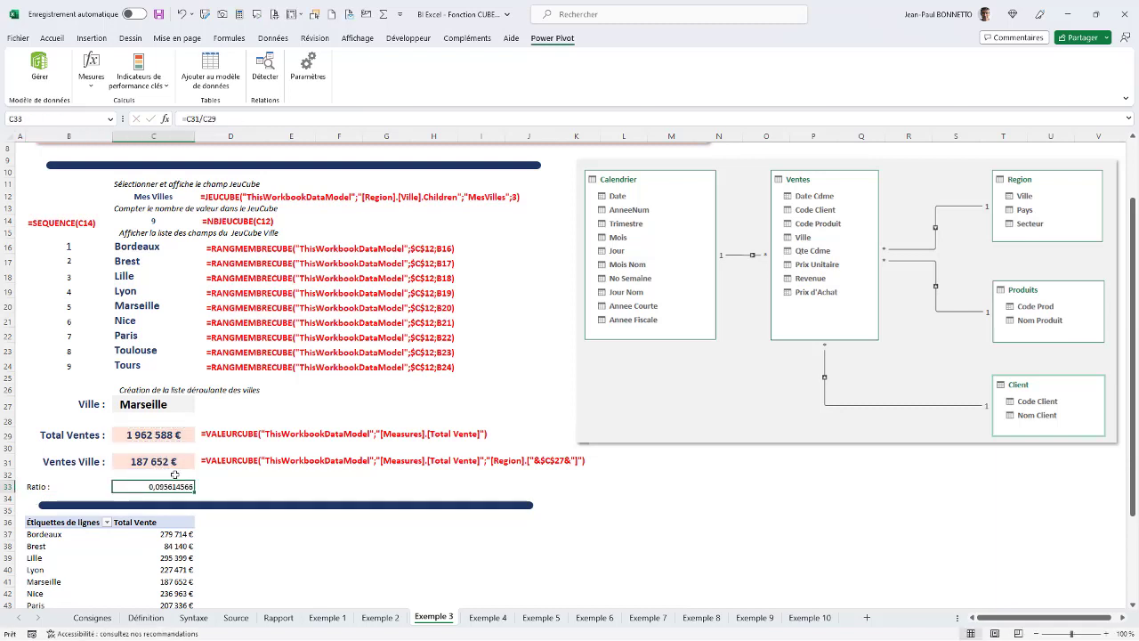
{"action": "left_click", "coordinate": [53, 37]}
{"action": "left_click", "coordinate": [507, 80]}
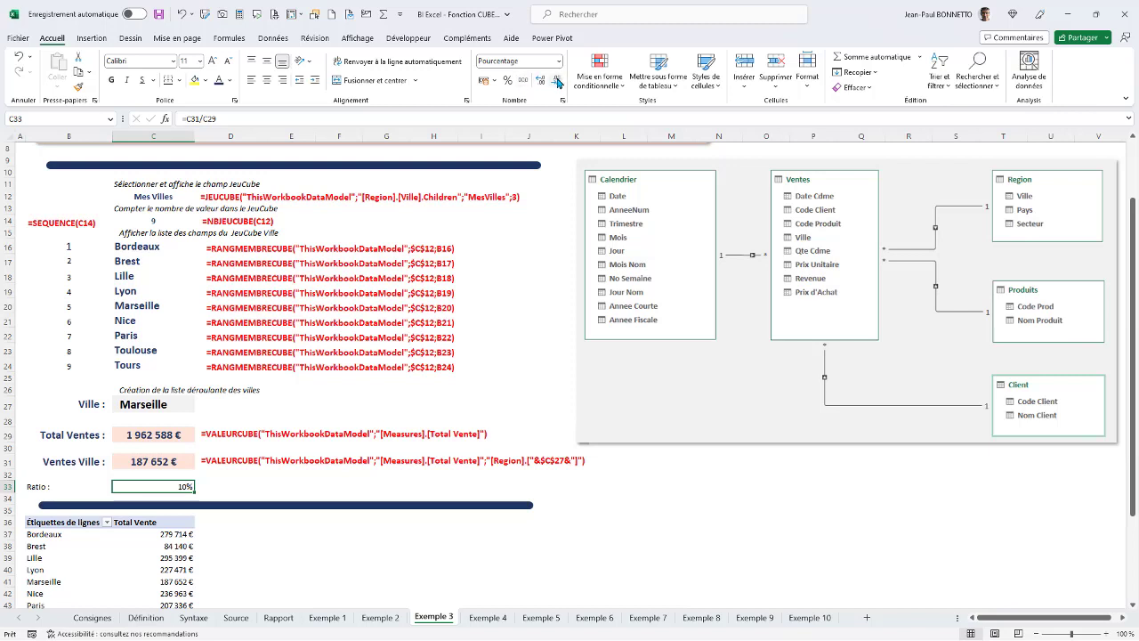
{"action": "left_click", "coordinate": [543, 81]}
{"action": "left_click", "coordinate": [111, 80]}
{"action": "left_click", "coordinate": [212, 61]}
{"action": "left_click", "coordinate": [212, 61]}
{"action": "left_click", "coordinate": [212, 61]}
{"action": "left_click", "coordinate": [211, 60]}
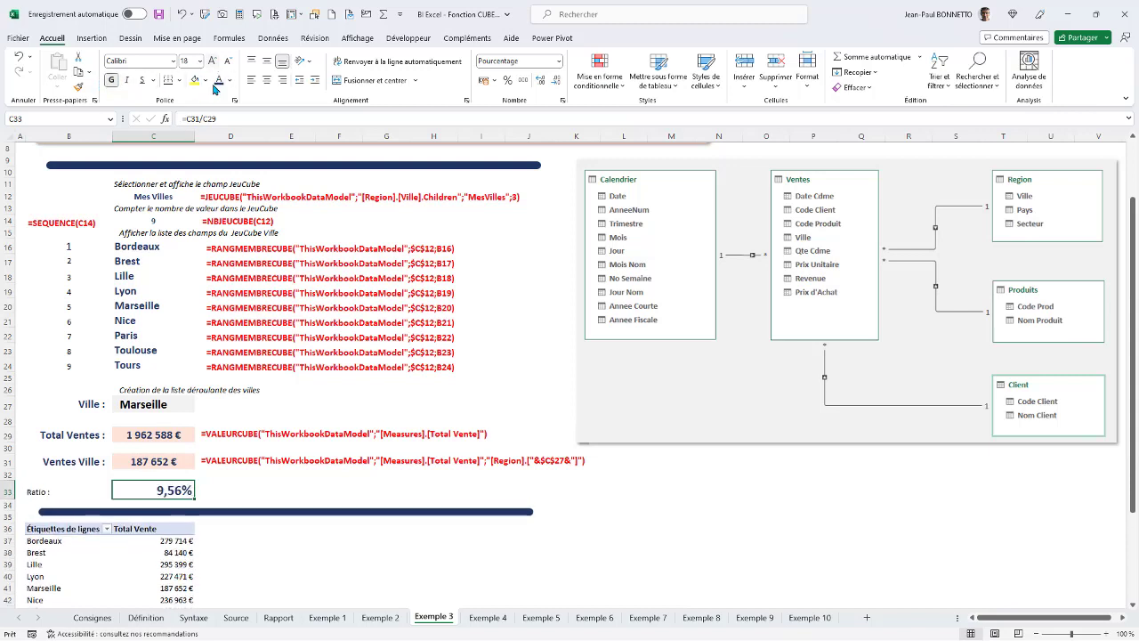
Right-align the "Ratio :" label in B33 and copy the formatting of the "Ventes Ville :" label in B31 onto it
{"action": "left_click", "coordinate": [59, 487]}
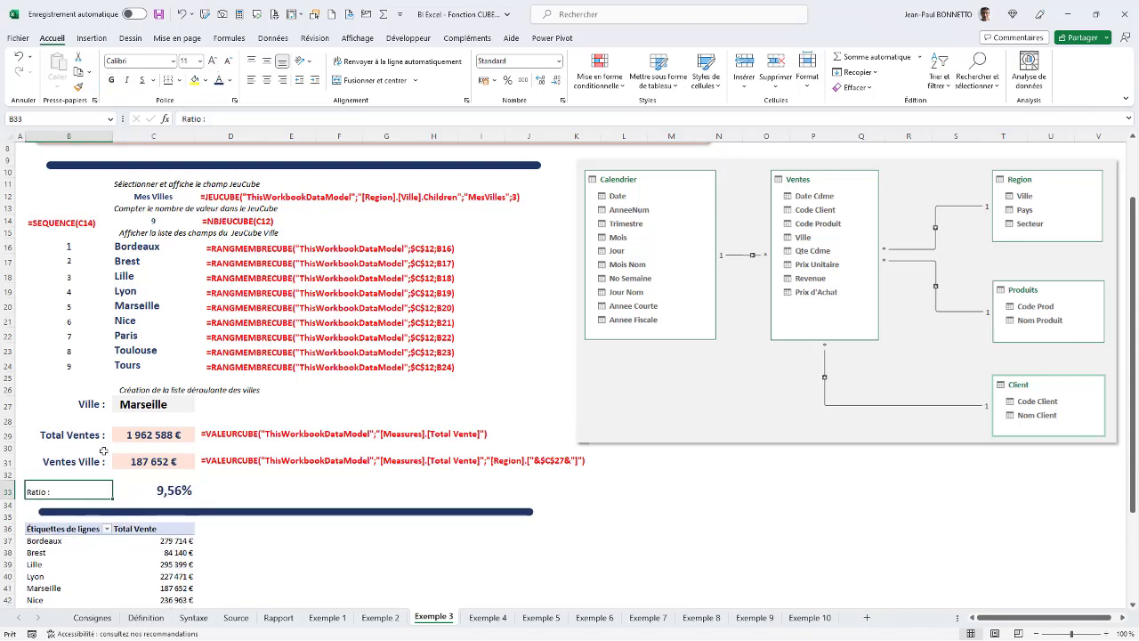
{"action": "left_click", "coordinate": [281, 80]}
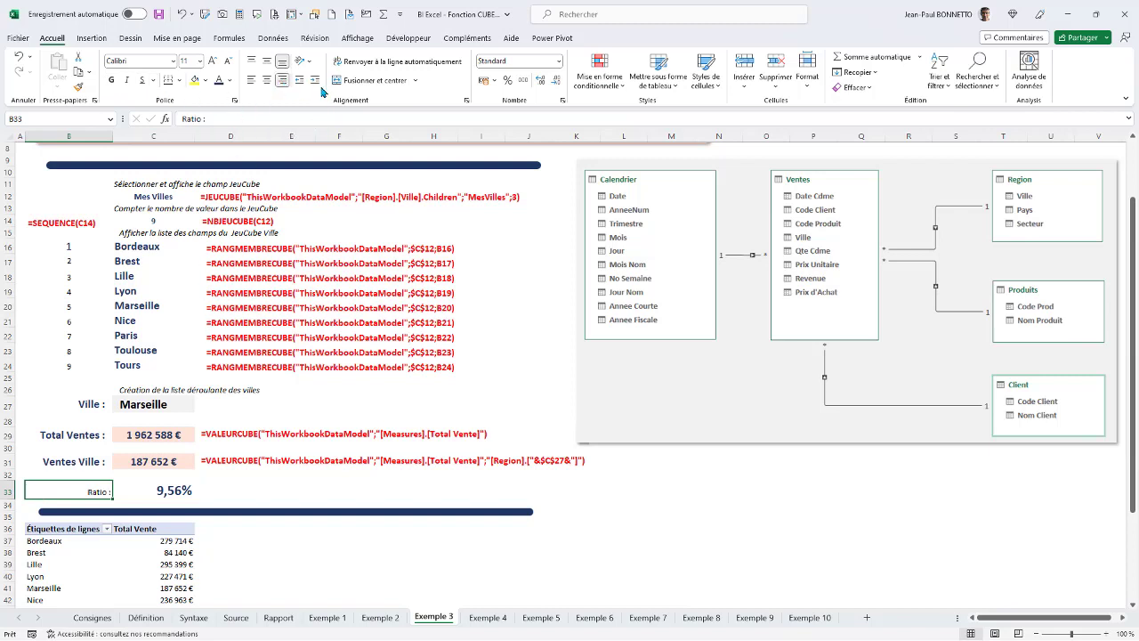
{"action": "left_click", "coordinate": [69, 463]}
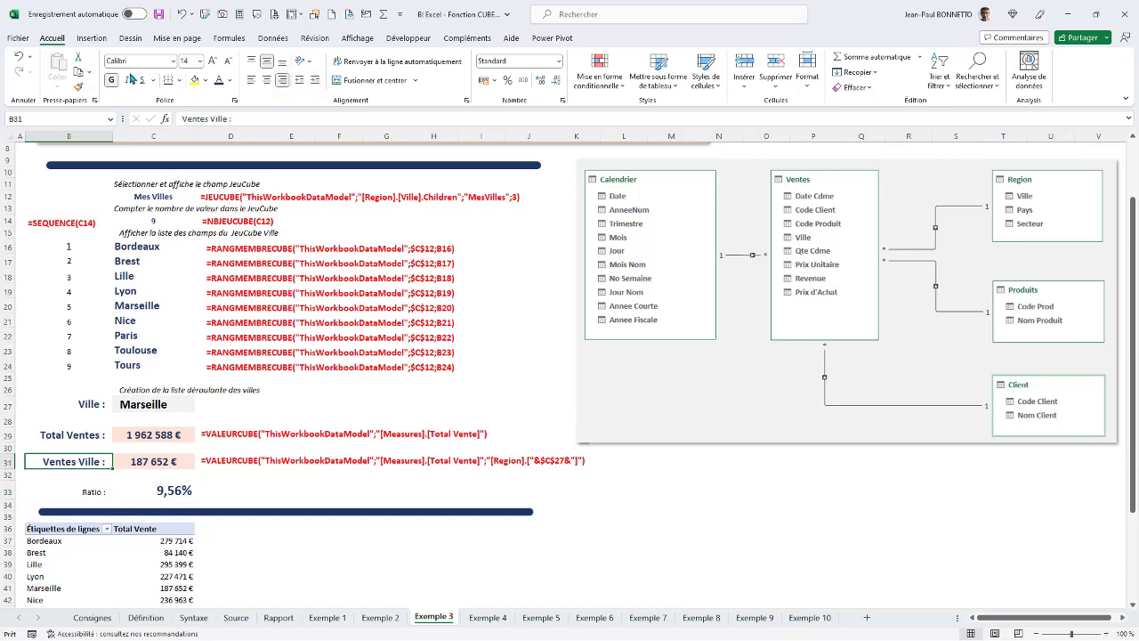
{"action": "left_click", "coordinate": [78, 86]}
{"action": "left_click", "coordinate": [78, 490]}
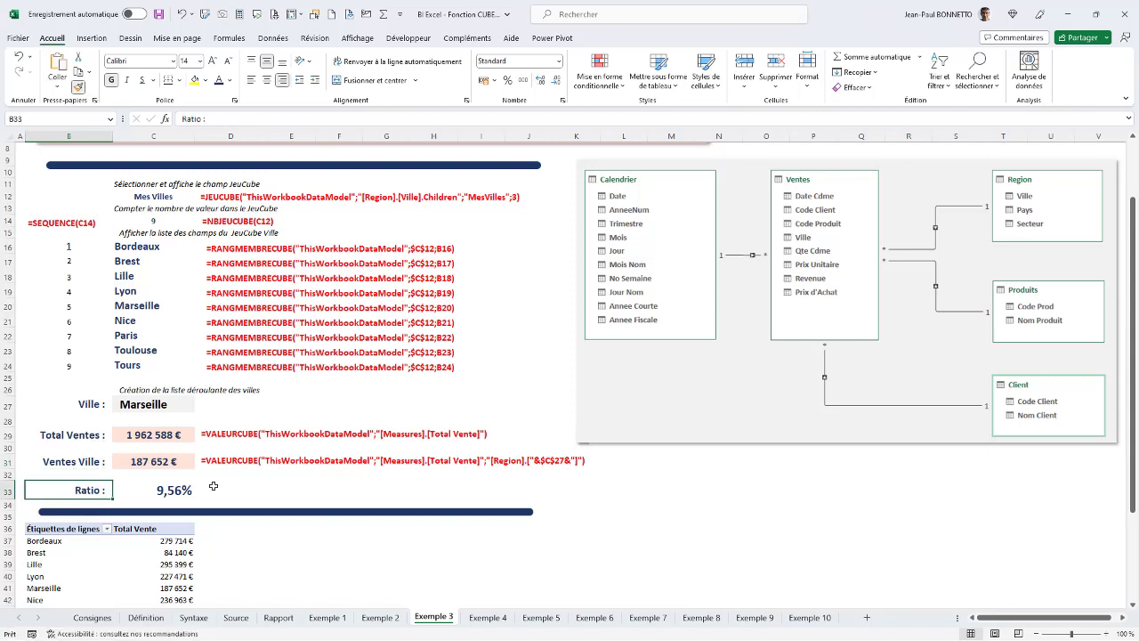
Test the ratio by switching the city in C27 to Lille, Brest and finally Paris, and select the ratio in C33
{"action": "left_click", "coordinate": [170, 405]}
{"action": "left_click", "coordinate": [200, 406]}
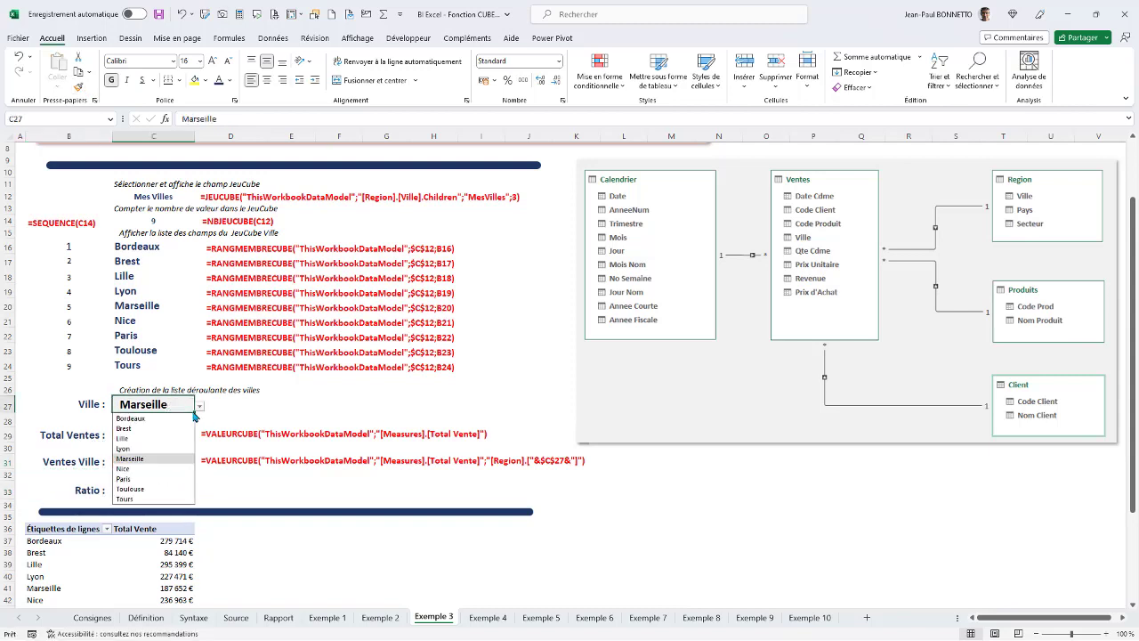
{"action": "left_click", "coordinate": [134, 438]}
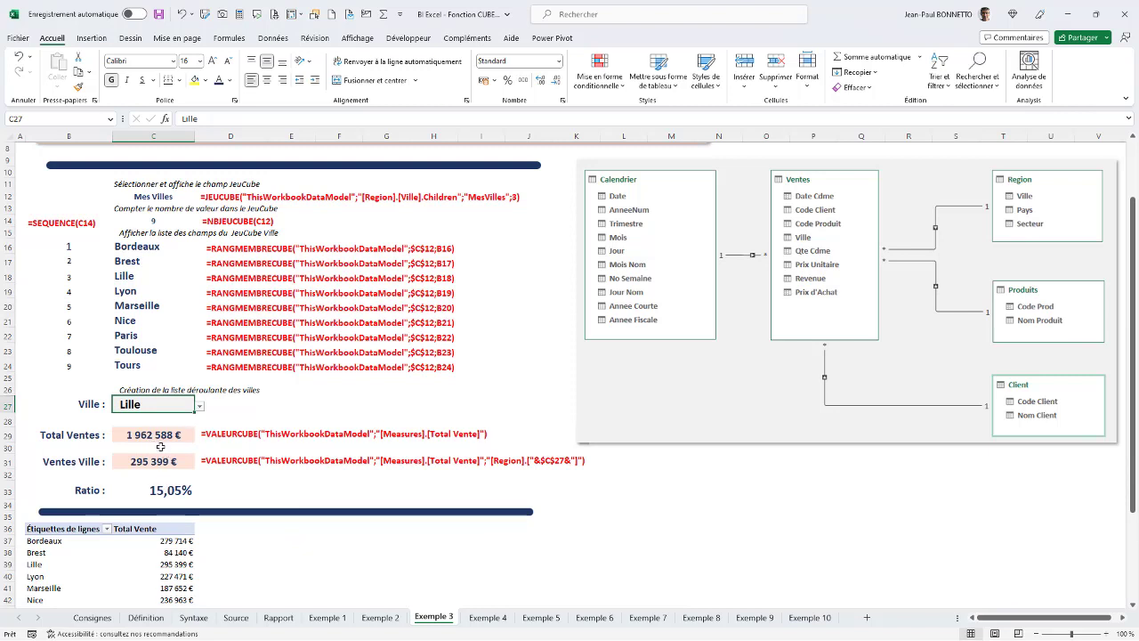
{"action": "left_click", "coordinate": [201, 405]}
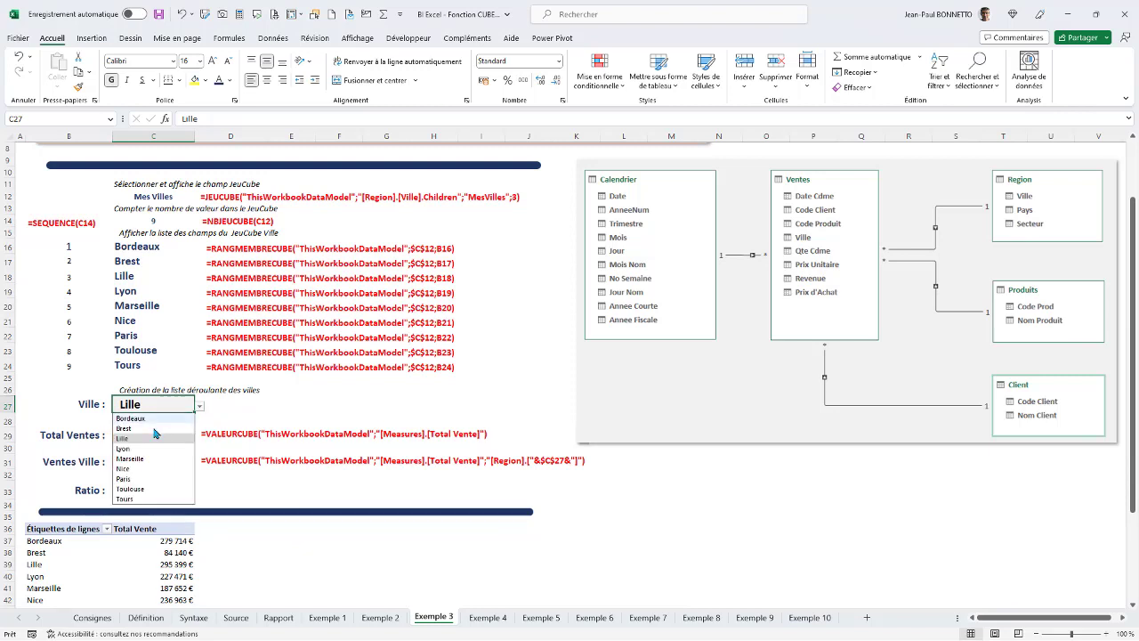
{"action": "left_click", "coordinate": [134, 427]}
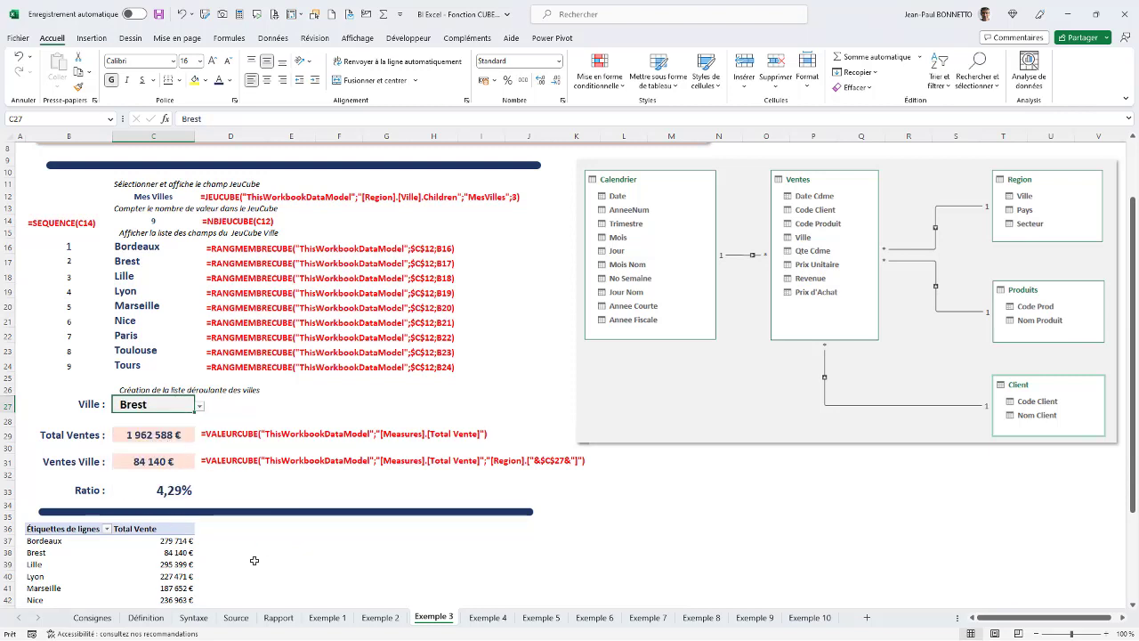
{"action": "left_click", "coordinate": [200, 407]}
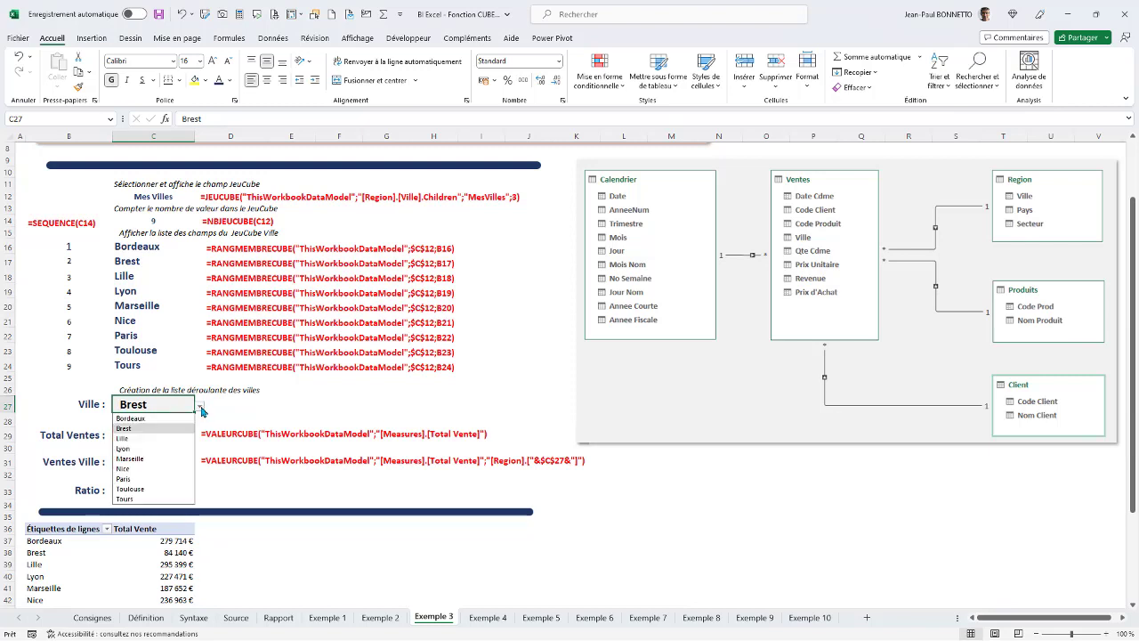
{"action": "left_click", "coordinate": [124, 479]}
{"action": "left_click", "coordinate": [161, 496]}
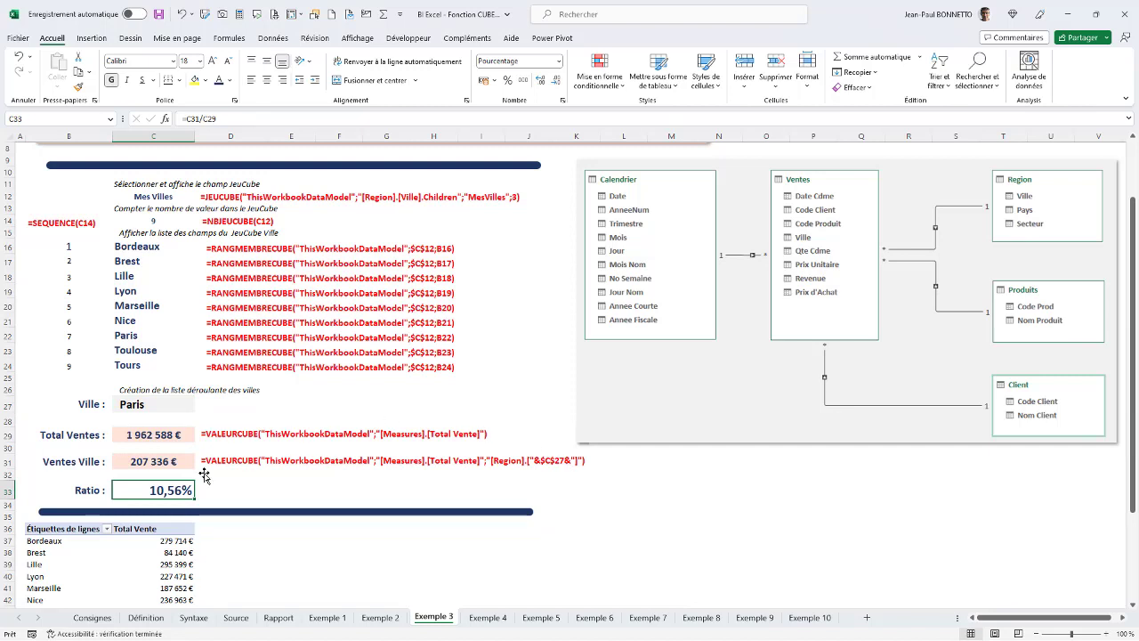
Examine the pivot table of sales by city below the ratio, and review the cube formulas in C12, C14 and C29
{"action": "scroll", "coordinate": [105, 534], "scroll_direction": "down", "scroll_amount": 5}
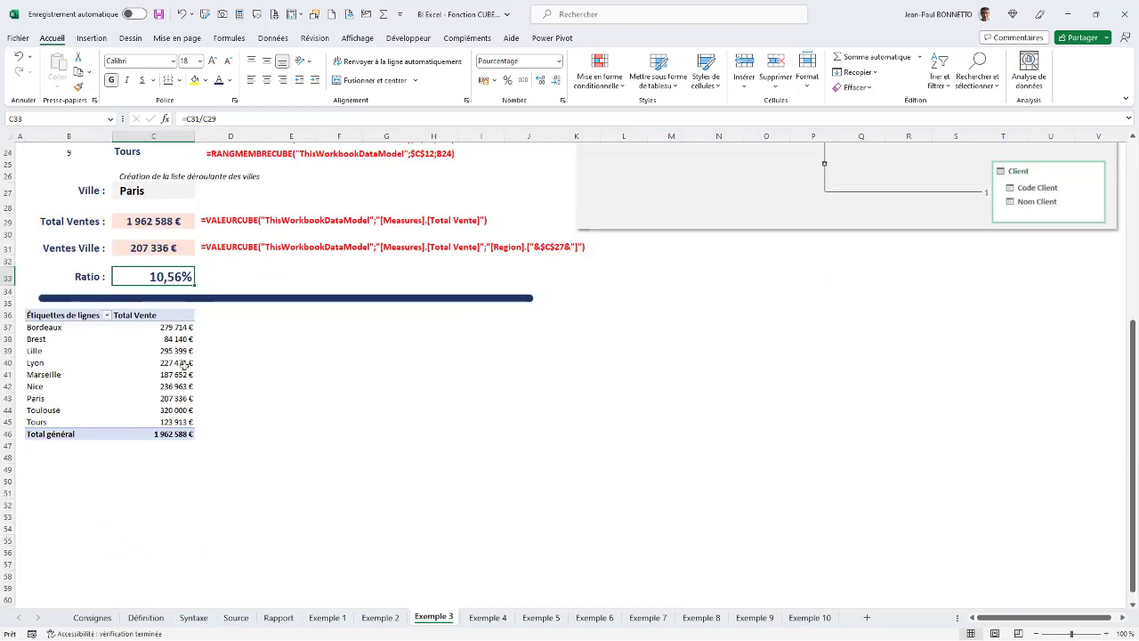
{"action": "left_click", "coordinate": [230, 422]}
{"action": "scroll", "coordinate": [184, 358], "scroll_direction": "up", "scroll_amount": 8}
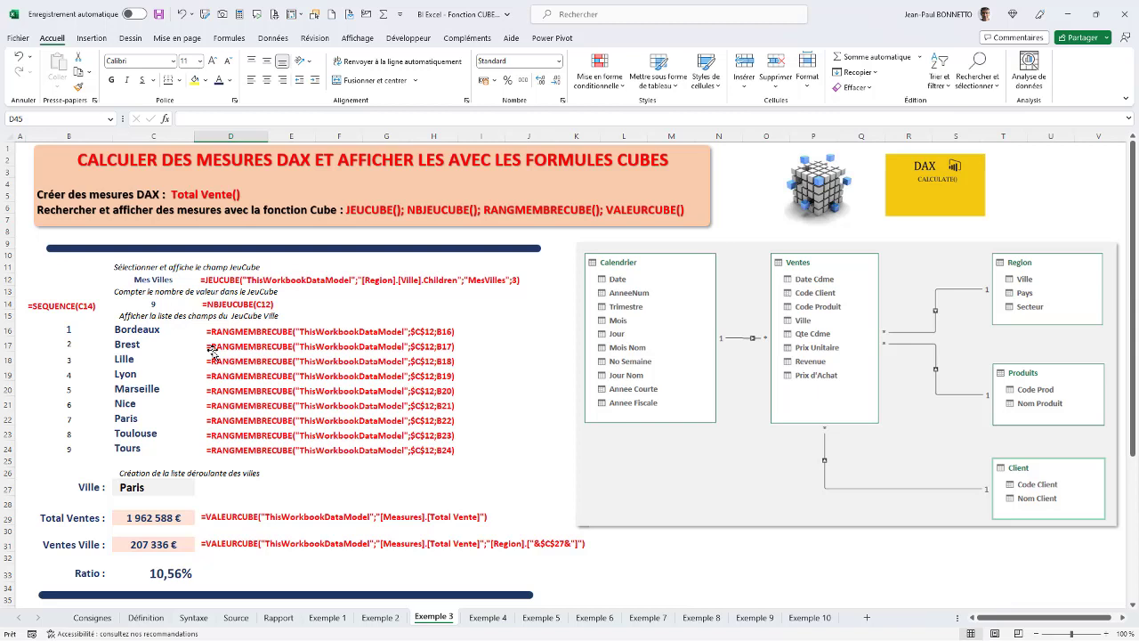
{"action": "left_click", "coordinate": [152, 278]}
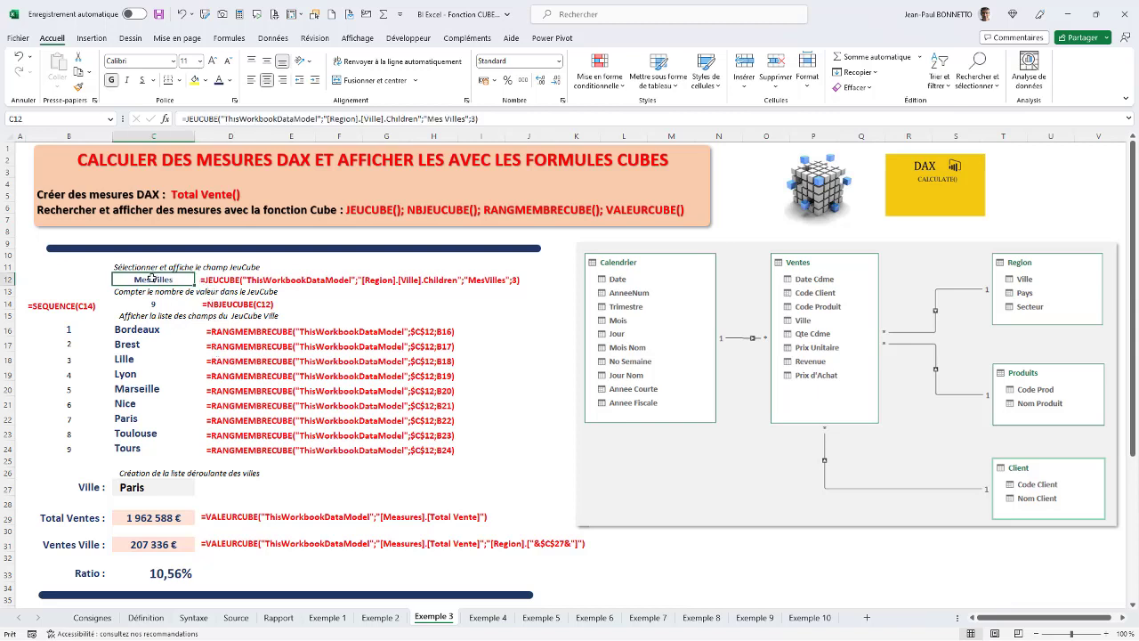
{"action": "left_click", "coordinate": [145, 304]}
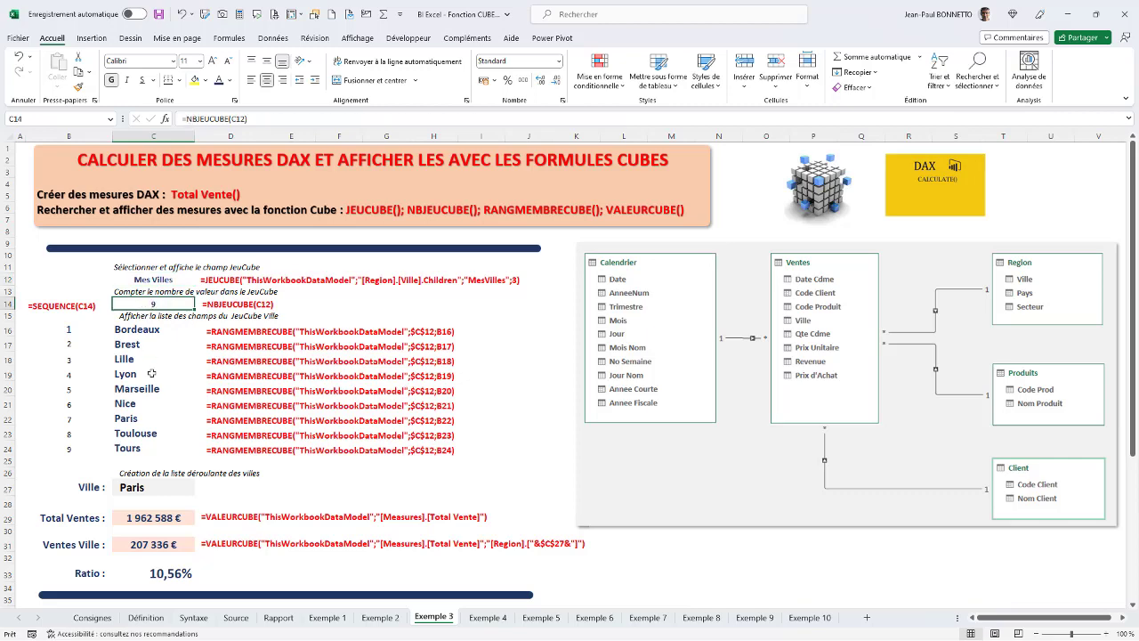
{"action": "left_click", "coordinate": [212, 439]}
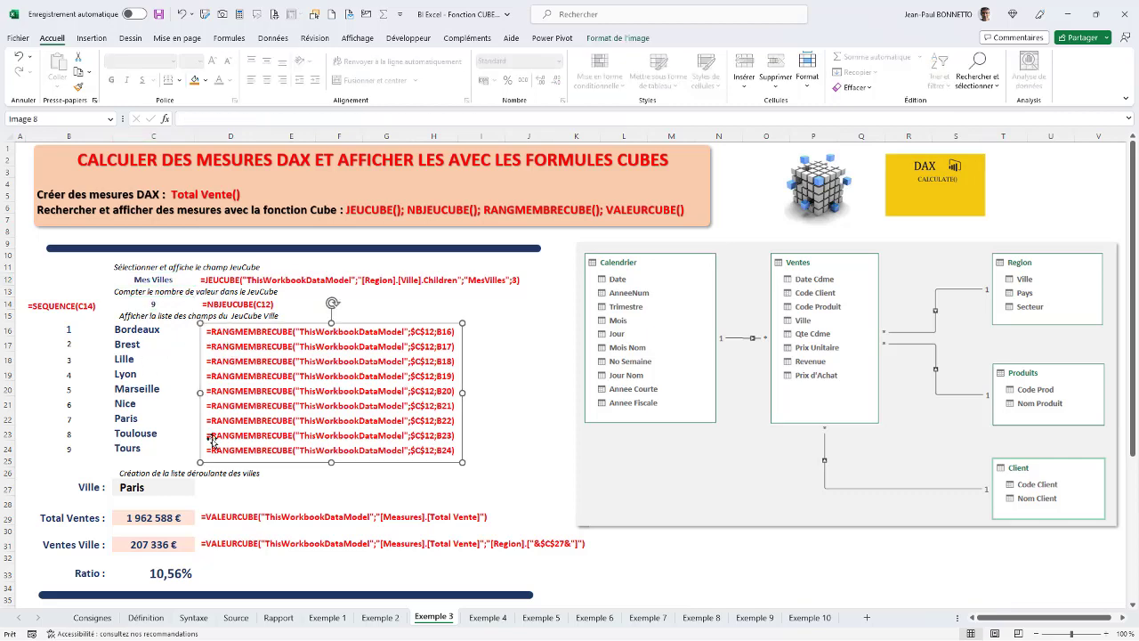
{"action": "left_click", "coordinate": [225, 521]}
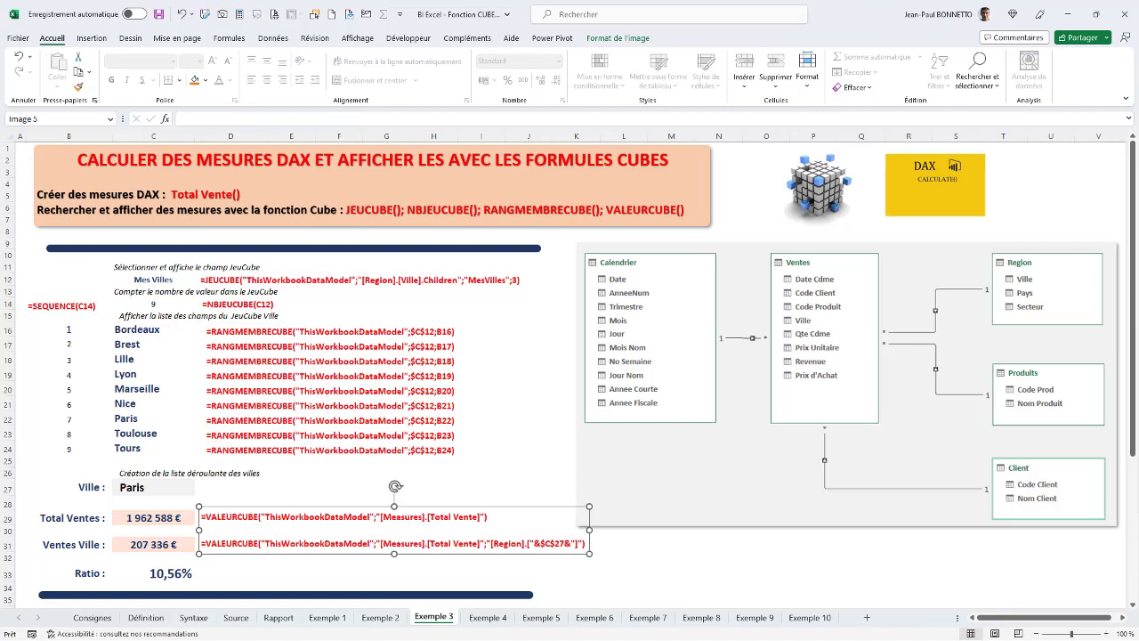
{"action": "left_click", "coordinate": [153, 515]}
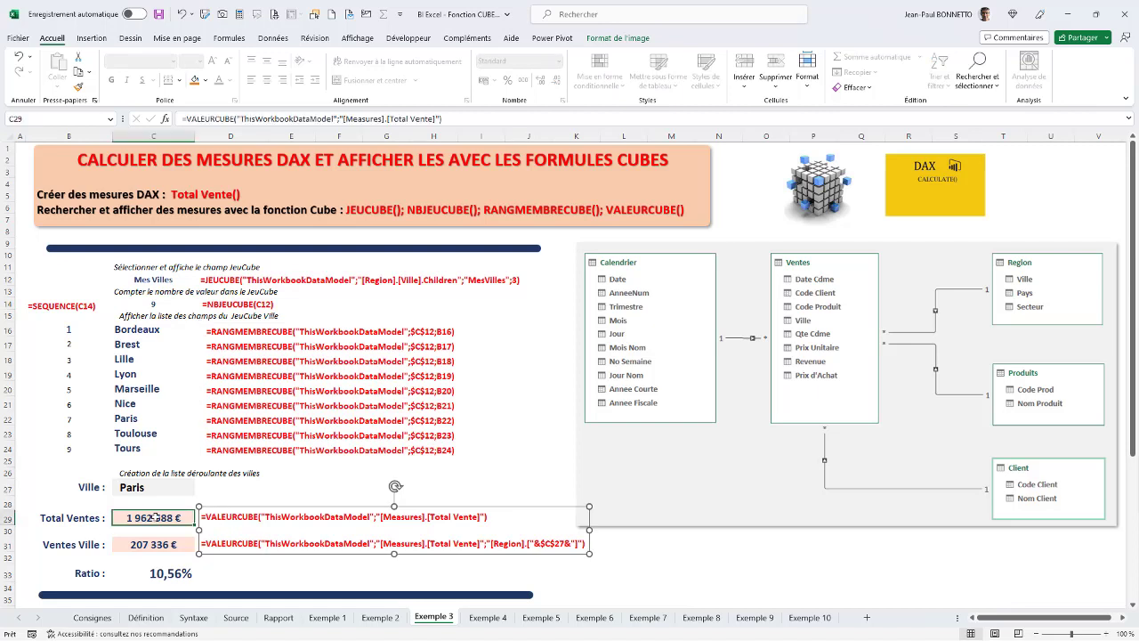